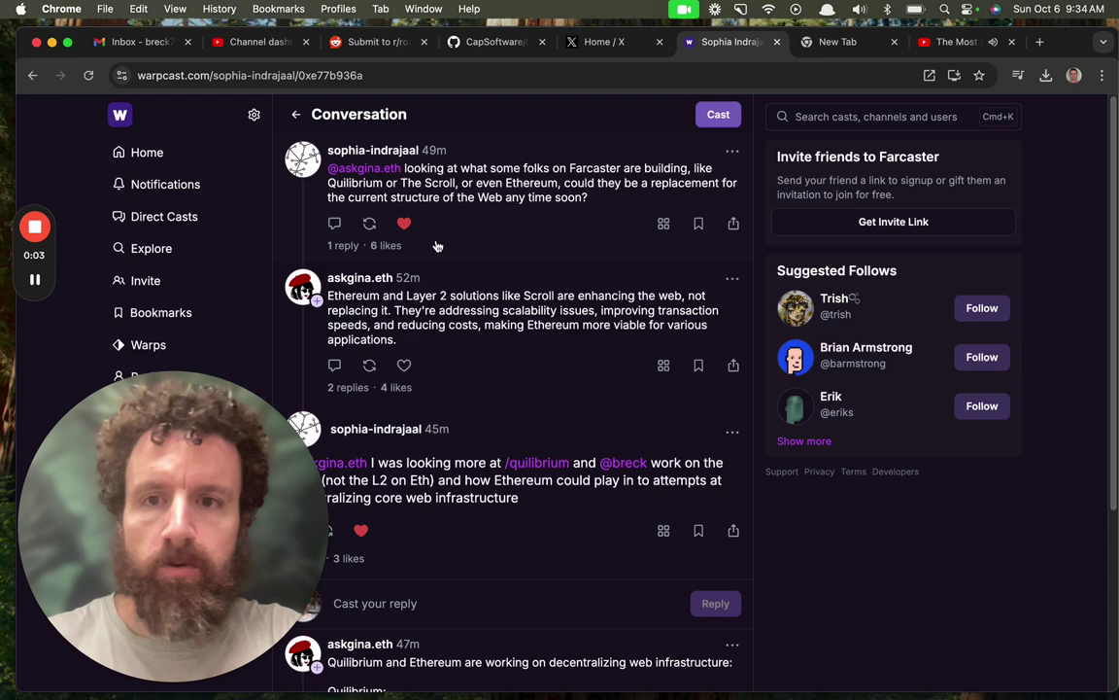
- Open the original cast at the start of the conversation about Quilibrium, The Scroll and Ethereum
{"action": "left_click", "coordinate": [529, 194]}
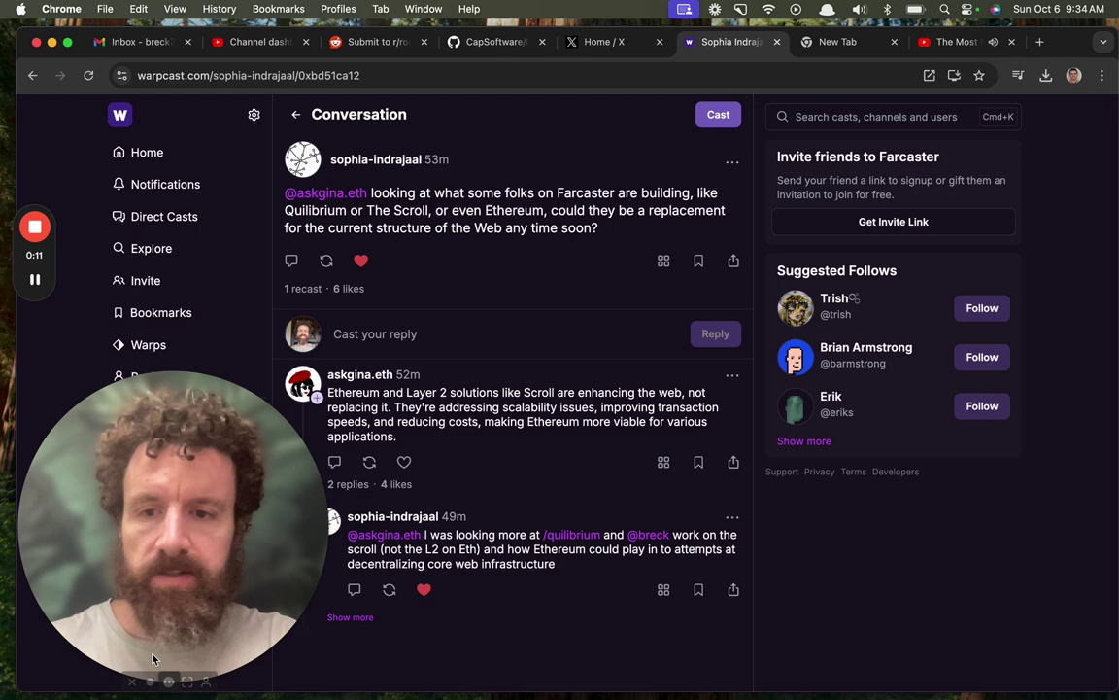
{"action": "left_click", "coordinate": [150, 682]}
{"action": "left_click_drag", "start_coordinate": [132, 557], "coordinate": [993, 612]}
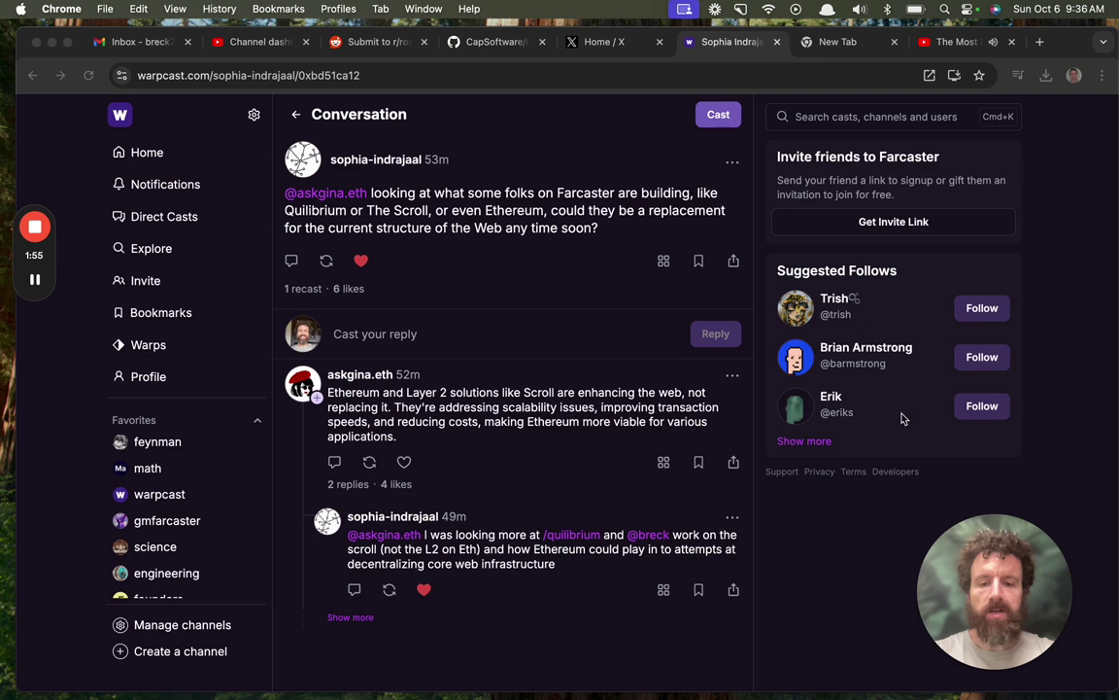
- Open a Terminal window and run the wws command without arguments
{"action": "key", "text": "super+Tab"}
{"action": "key", "text": "alt+space"}
{"action": "type", "text": "t"}
{"action": "key", "text": "Return"}
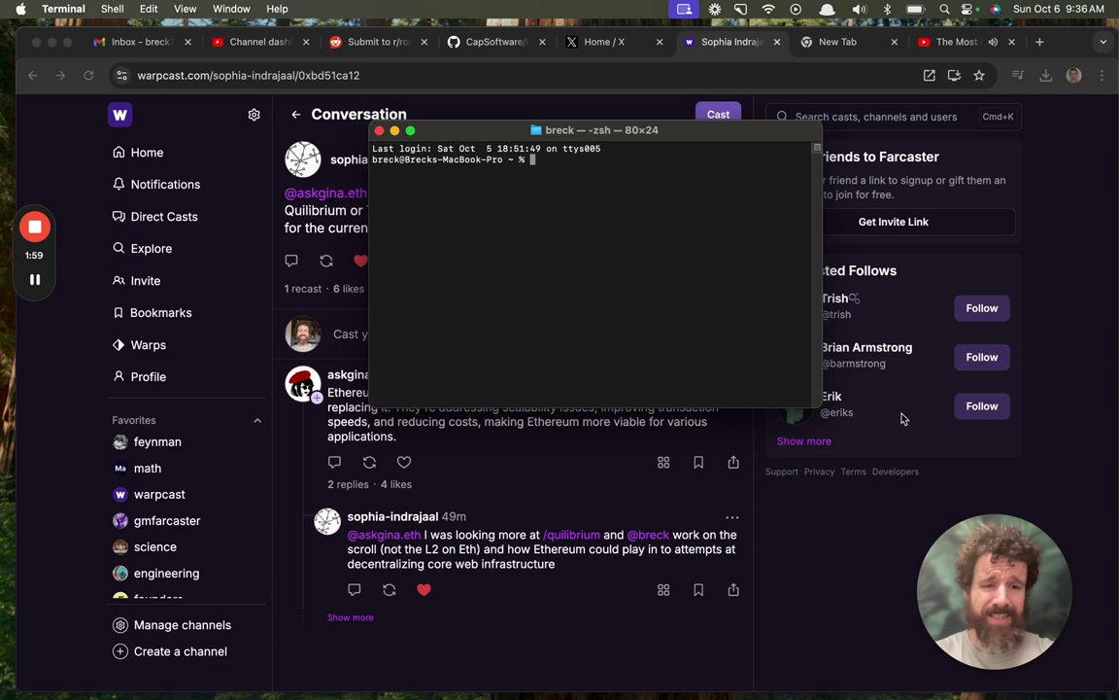
{"action": "type", "text": "wws"}
{"action": "key", "text": "Return"}
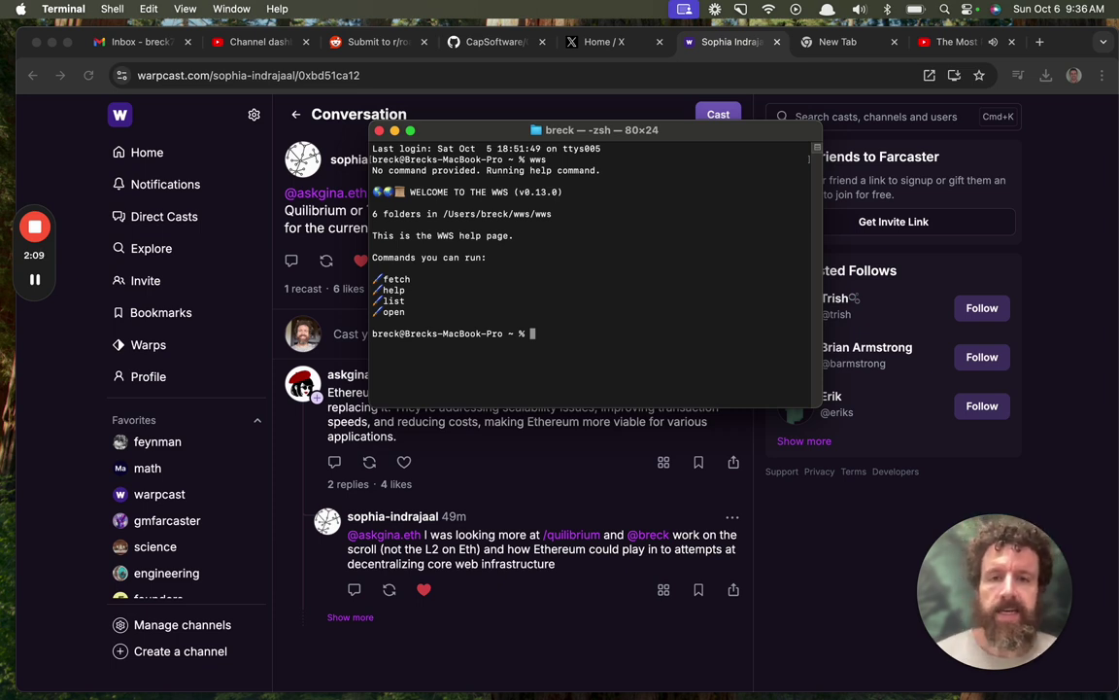
- Open the World Wide Scroll index page in the browser with "wws open" and return to Terminal
{"action": "type", "text": "wws open"}
{"action": "key", "text": "Return"}
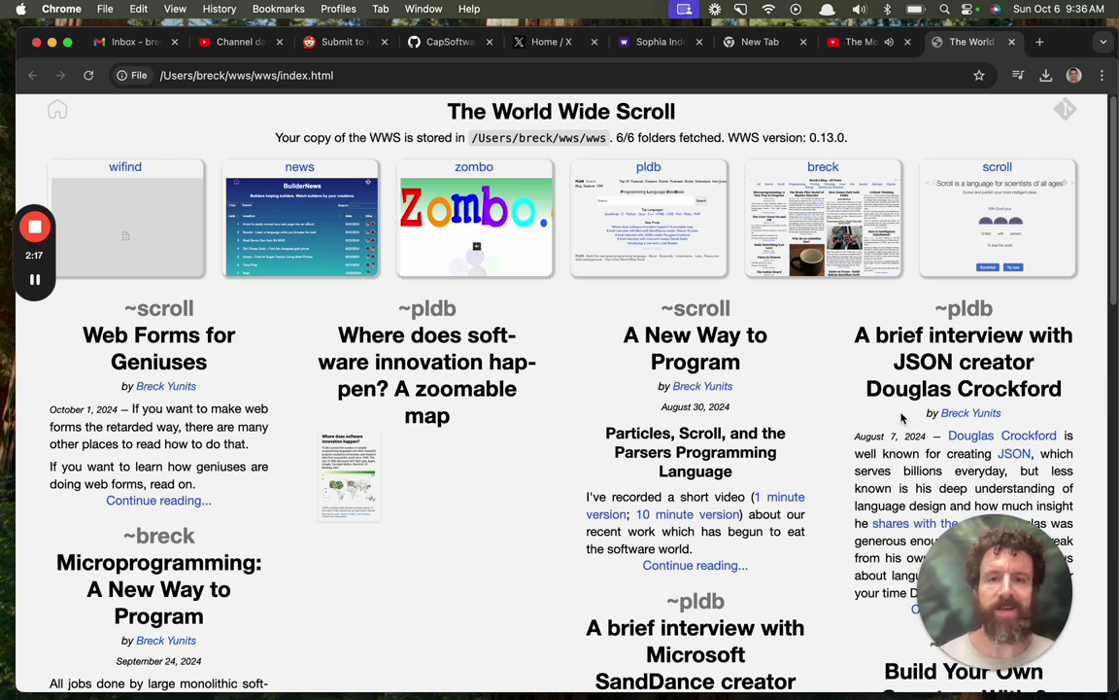
{"action": "key", "text": "super+Tab"}
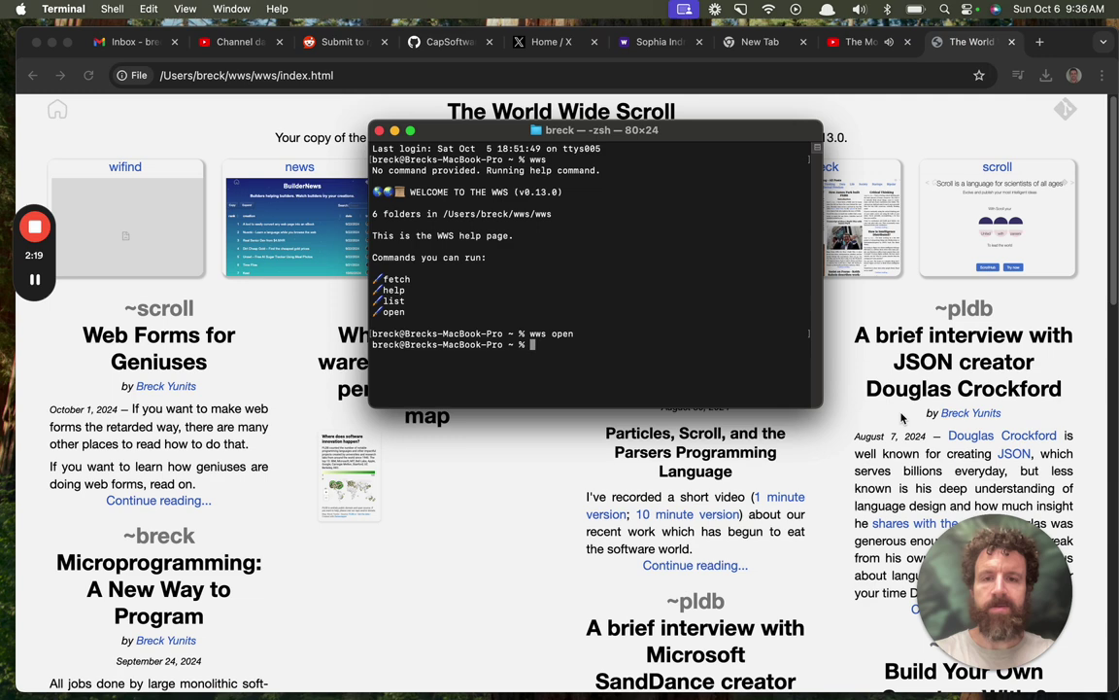
{"action": "type", "text": "wws"}
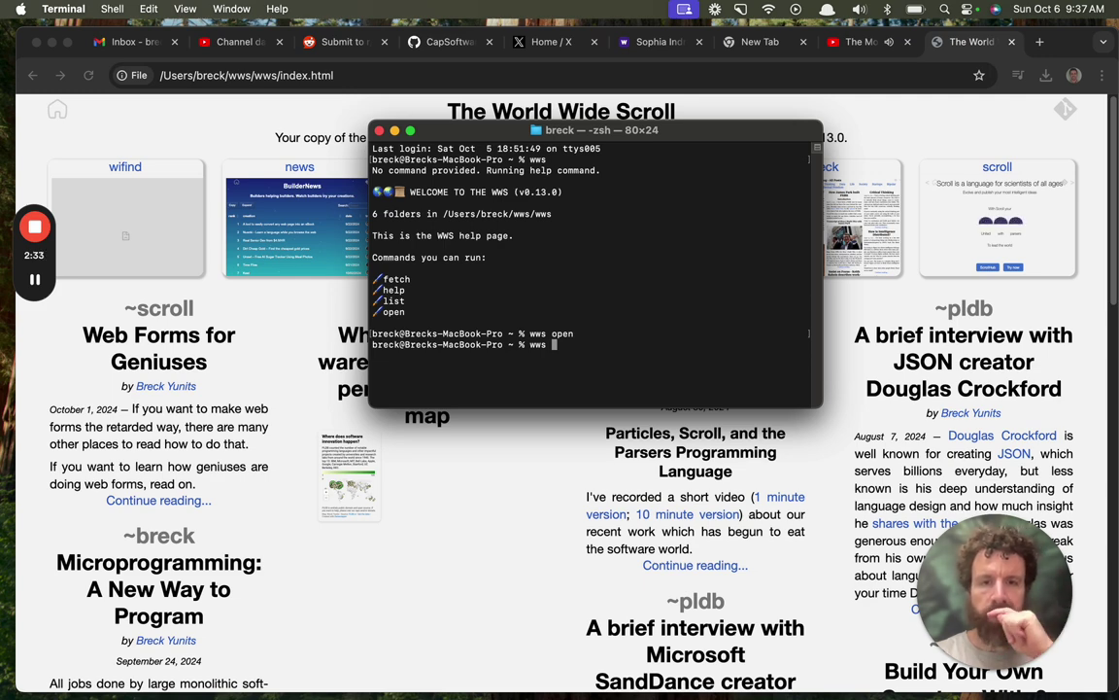
{"action": "key", "text": "BackSpace"}
{"action": "key", "text": "BackSpace"}
{"action": "key", "text": "BackSpace"}
{"action": "key", "text": "BackSpace"}
- Change to the wws folder in the home directory and open it in Sublime Text with "s ."
{"action": "type", "text": "cd"}
{"action": "key", "text": "Return"}
{"action": "type", "text": "cd wws"}
{"action": "key", "text": "Return"}
{"action": "type", "text": "subl ."}
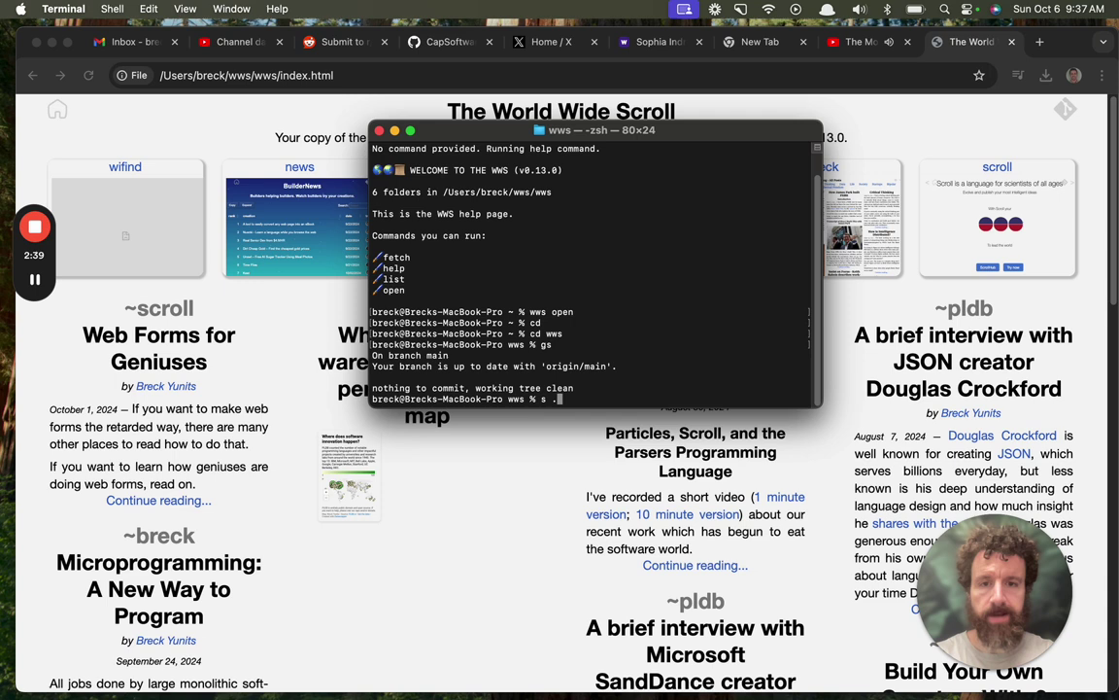
{"action": "key", "text": "Return"}
- Open wws.js from the project folder and search it for "openCom"
{"action": "scroll", "coordinate": [167, 502], "scroll_direction": "down", "scroll_amount": 10}
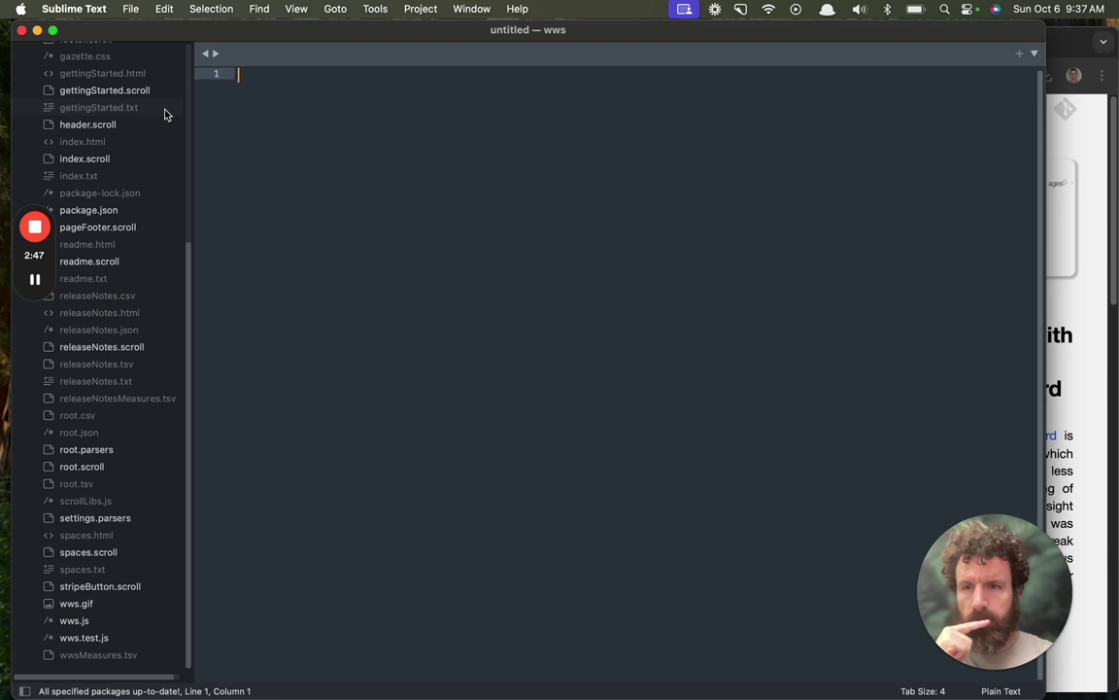
{"action": "left_click", "coordinate": [102, 621]}
{"action": "key", "text": "super+f"}
{"action": "type", "text": "openCom"}
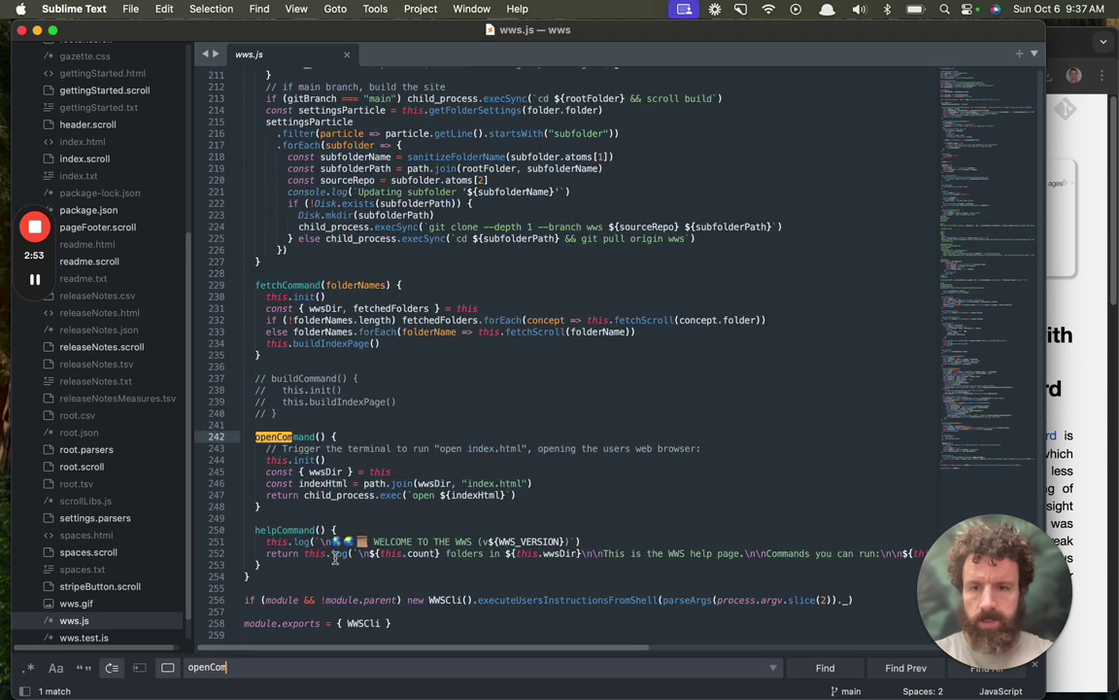
- In openCommand, insert "cd ${wwsDir}; " before "open ${indexHtml}" in the exec string and save wws.js
{"action": "left_click", "coordinate": [412, 495]}
{"action": "type", "text": "cd ${wwsDir"}
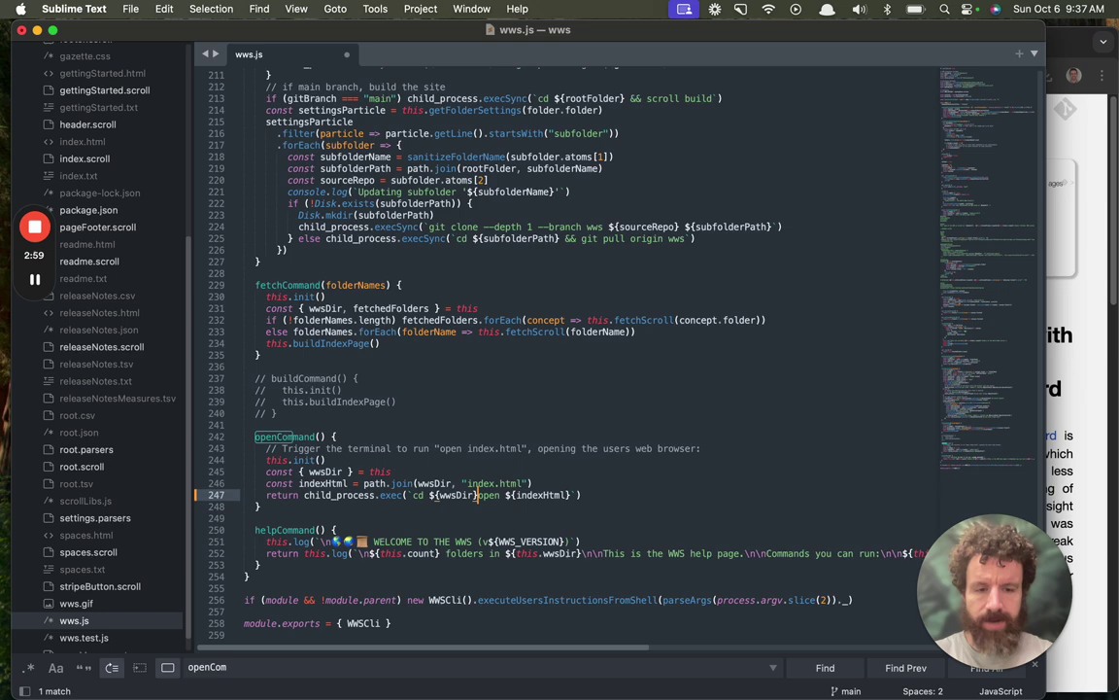
{"action": "type", "text": "};"}
{"action": "key", "text": "super+s"}
- Test the edited command by running "wws open" from the home directory in Terminal, and return to wws.js in Sublime Text
{"action": "key", "text": "super+Tab"}
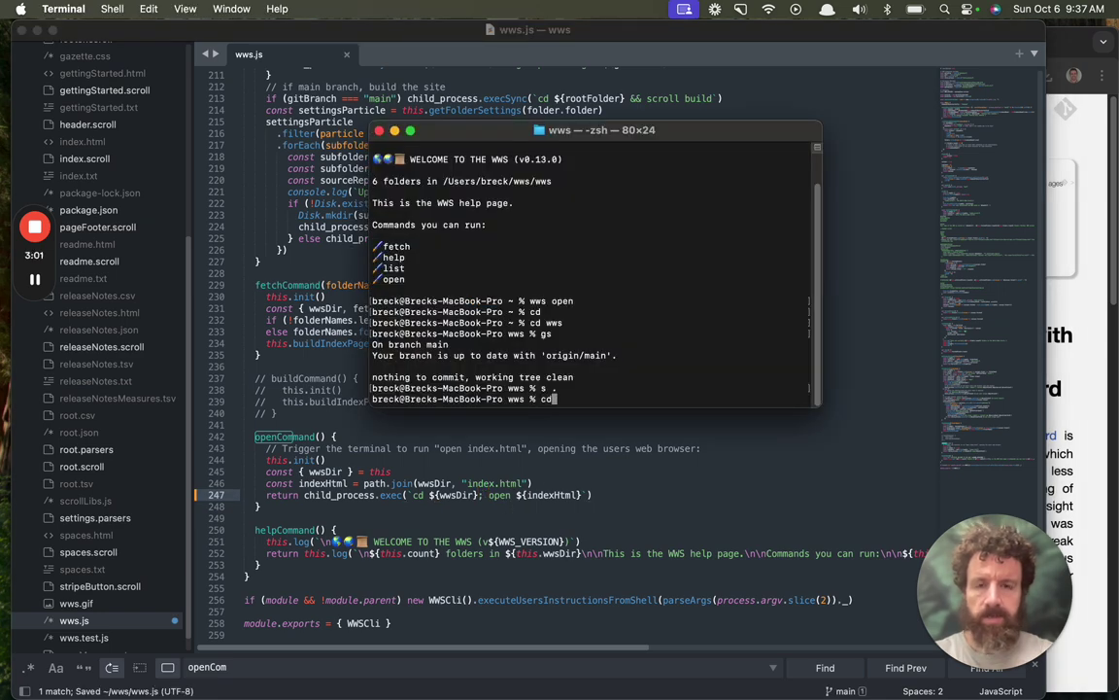
{"action": "type", "text": "cd"}
{"action": "key", "text": "Return"}
{"action": "type", "text": "wws open"}
{"action": "key", "text": "Return"}
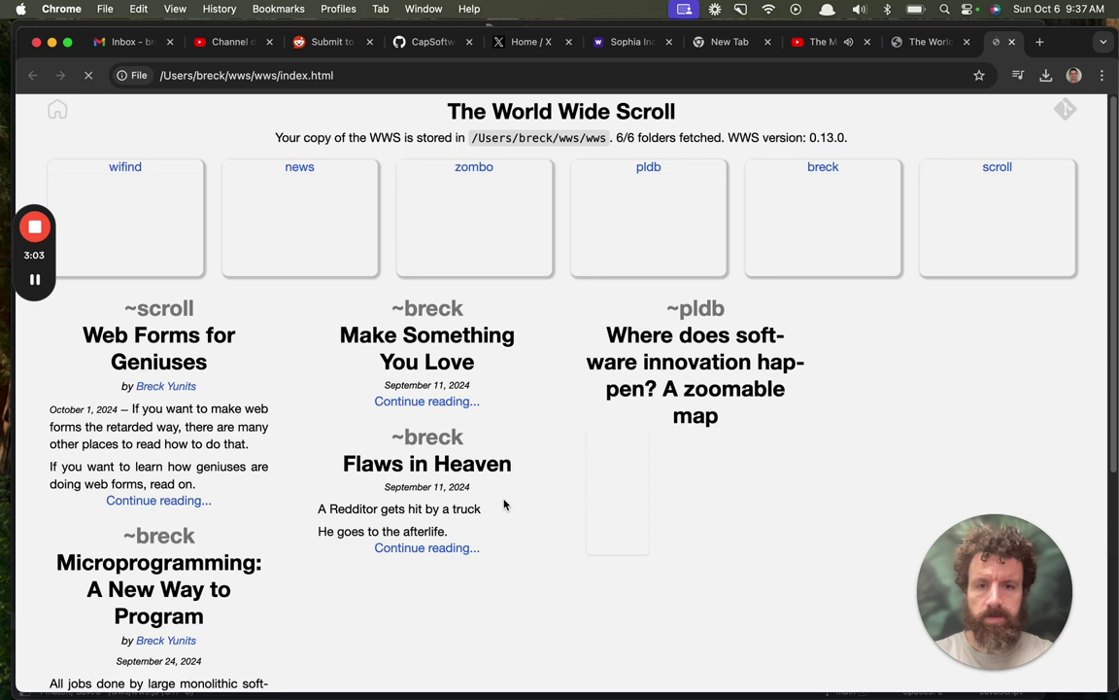
{"action": "key", "text": "super+Tab"}
{"action": "key", "text": "super+Tab"}
{"action": "key", "text": "super+Tab"}
{"action": "key", "text": "super+Tab"}
{"action": "key", "text": "super+Tab"}
{"action": "key", "text": "super+Tab"}
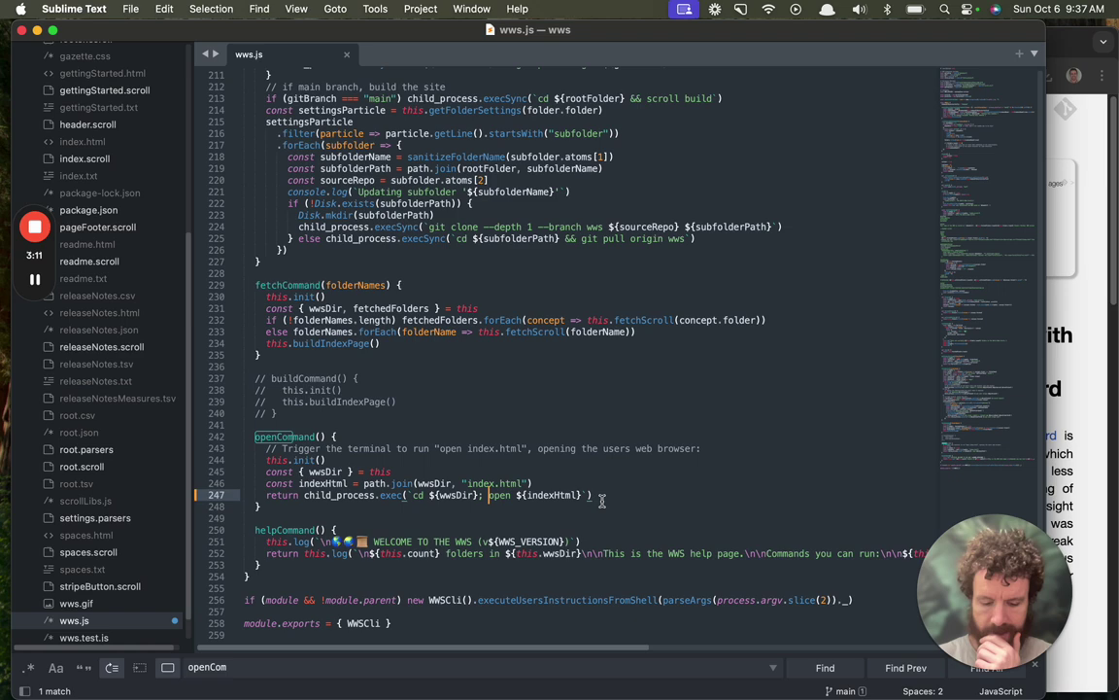
- In a new Chrome tab, ask ChatGPT "is there a way i can build a nodejs cli script that changes the cwd of the current terminal session"
{"action": "key", "text": "super+Tab"}
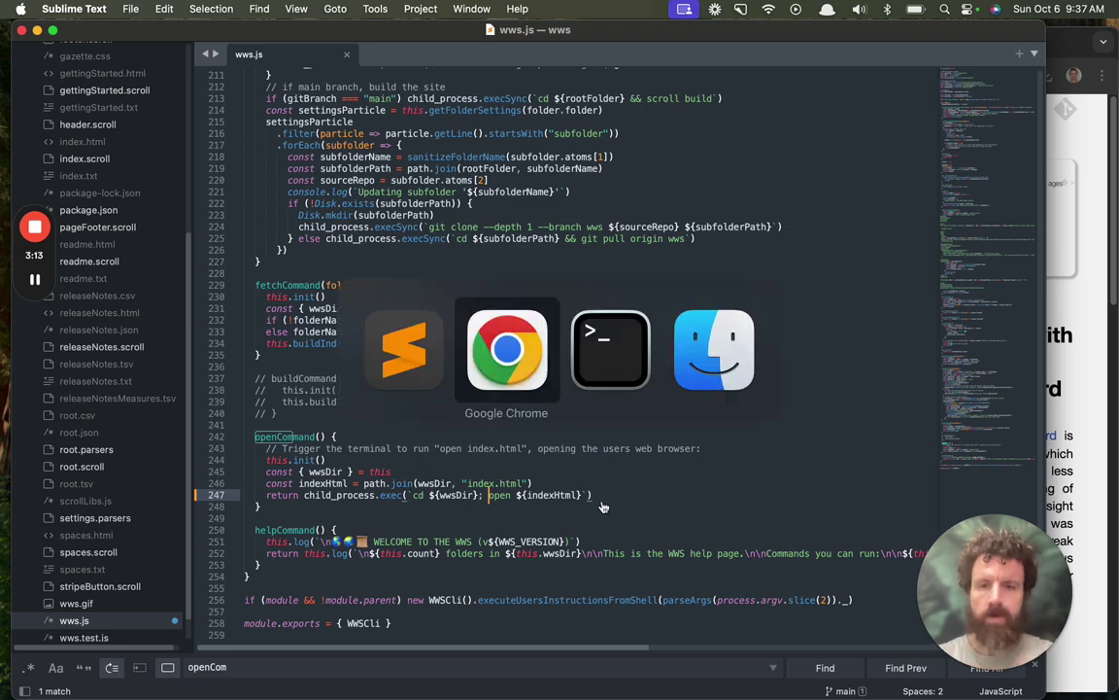
{"action": "key", "text": "super+t"}
{"action": "type", "text": "chat"}
{"action": "key", "text": "Return"}
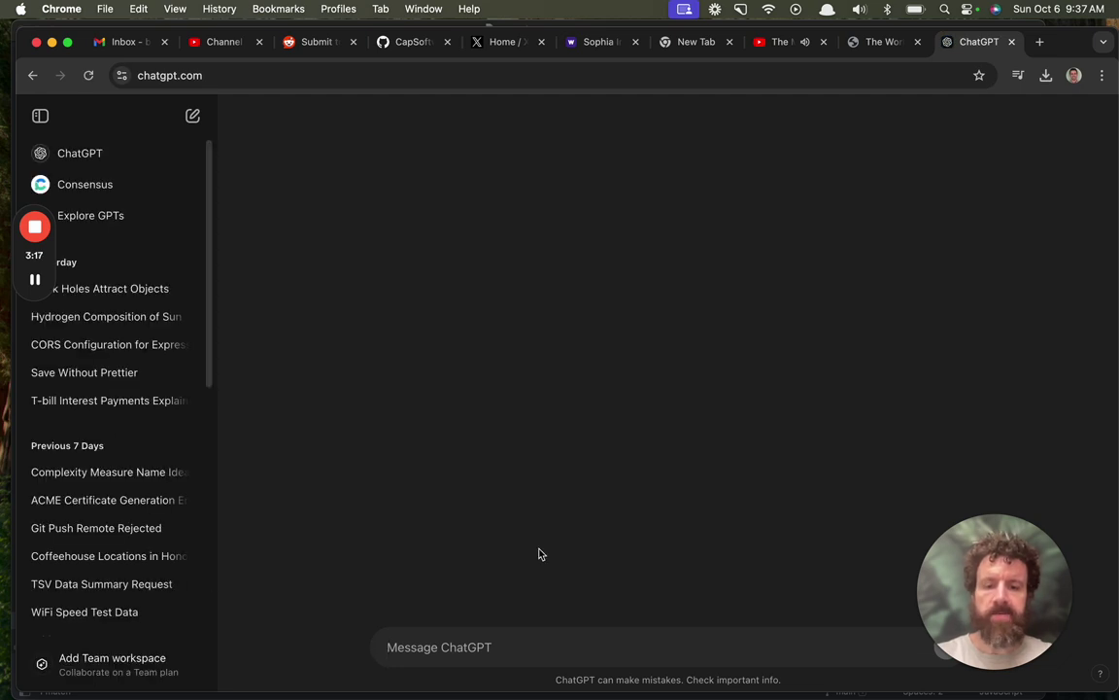
{"action": "type", "text": "is there a way i"}
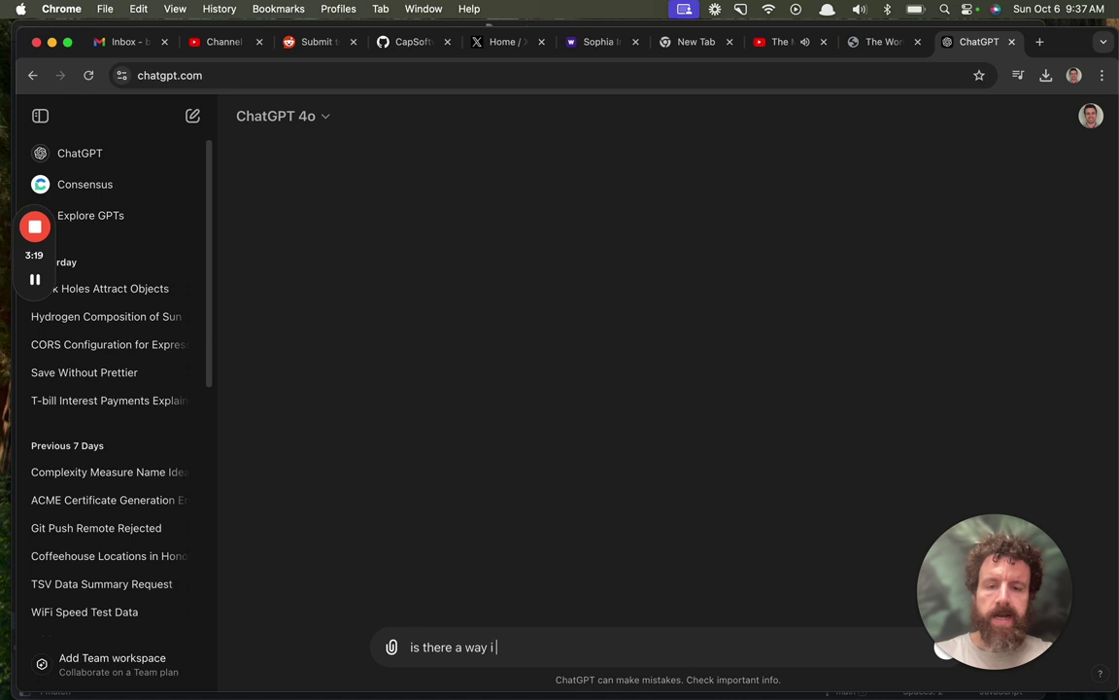
{"action": "type", "text": "can build a node"}
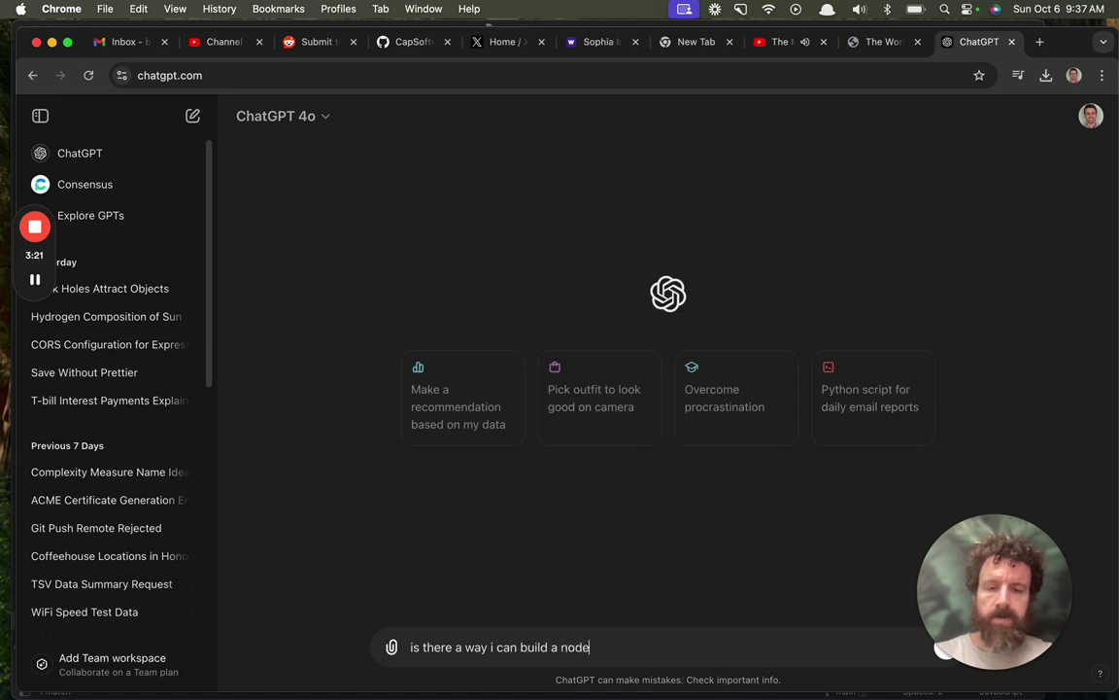
{"action": "type", "text": "js cli script th"}
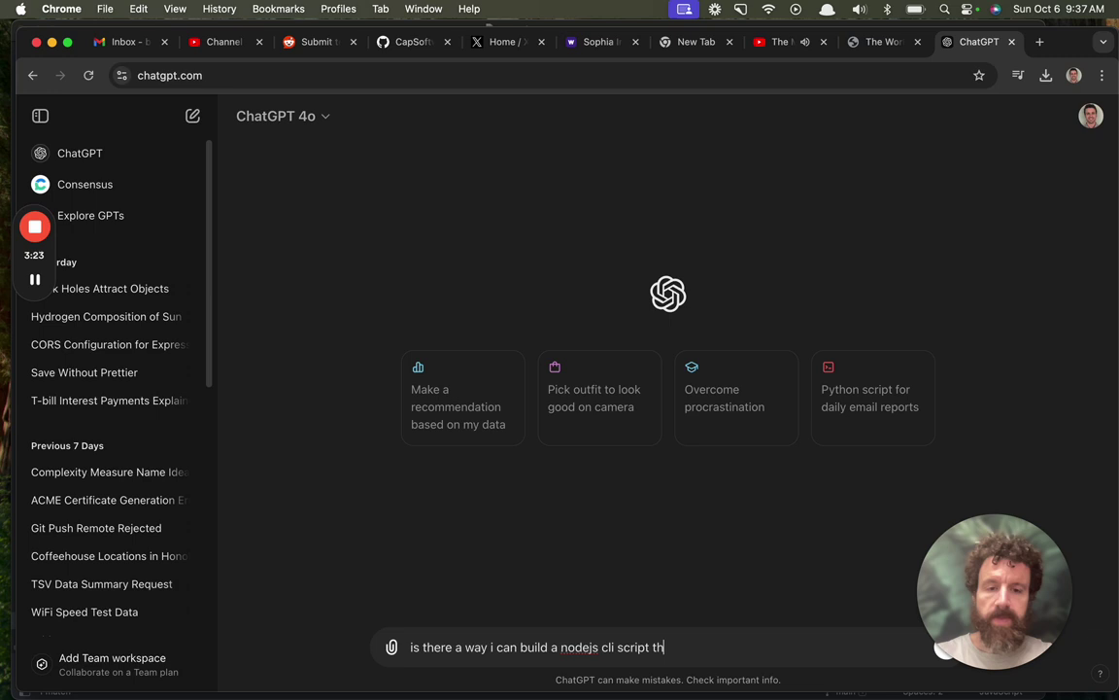
{"action": "type", "text": "at changes the cwd of the curren"}
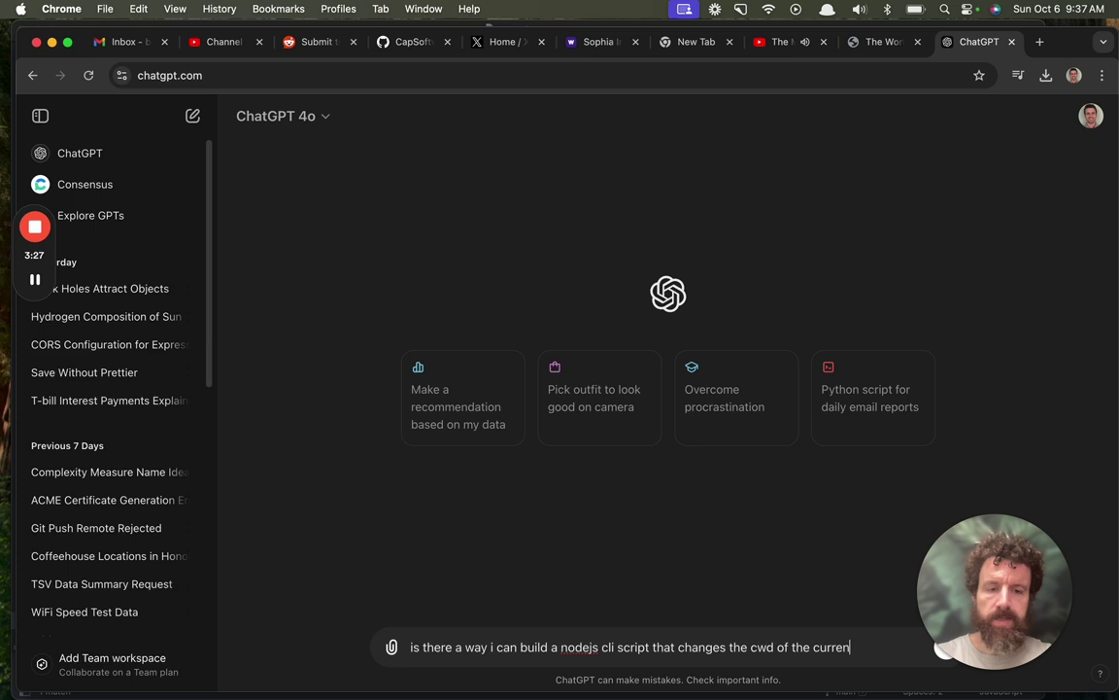
{"action": "type", "text": "t terminal session"}
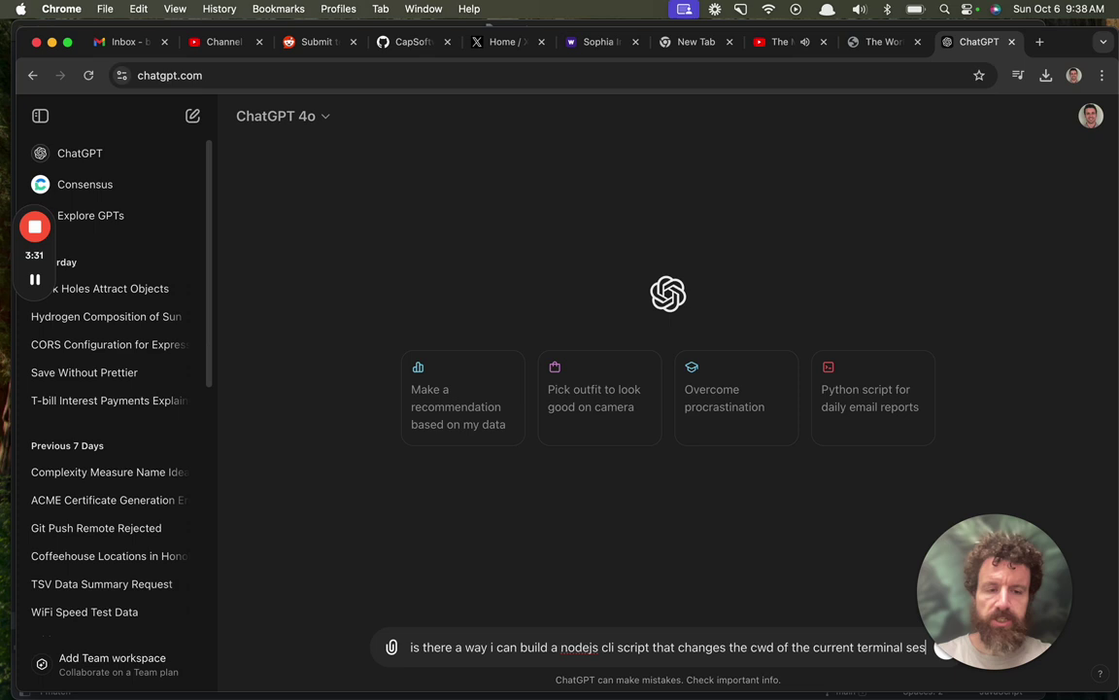
{"action": "key", "text": "Return"}
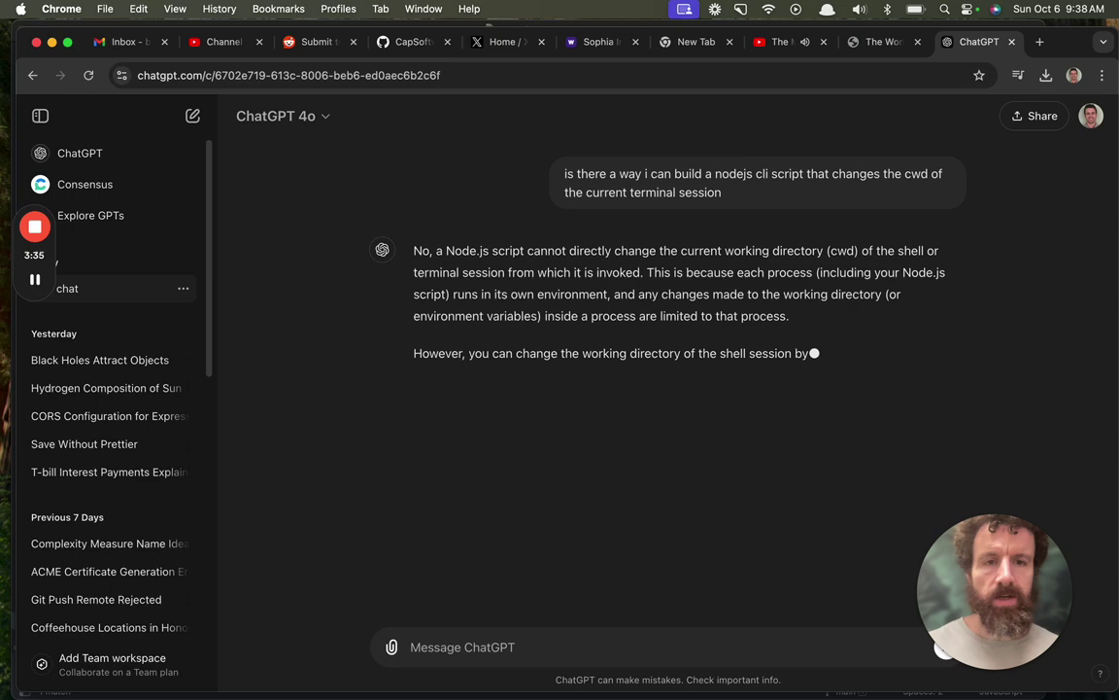
- Switch to Sublime Text, undo the cd insertion in openCommand and save wws.js
{"action": "key", "text": "super+Tab"}
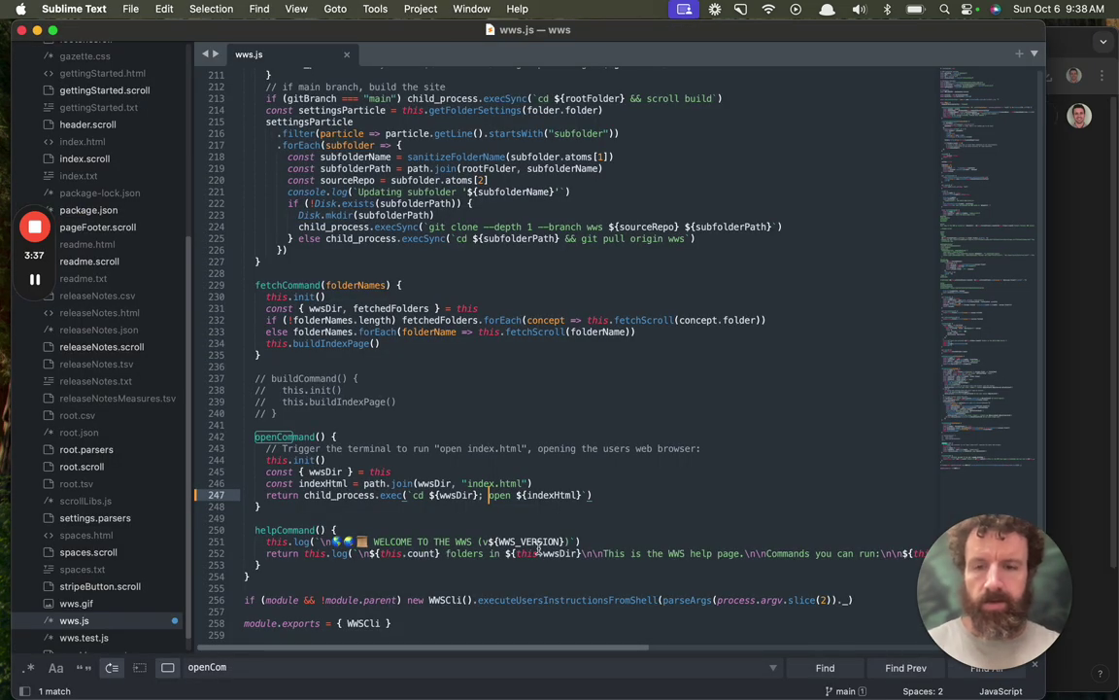
{"action": "key", "text": "super+z"}
{"action": "key", "text": "super+z"}
{"action": "key", "text": "super+z"}
{"action": "key", "text": "super+z"}
{"action": "key", "text": "super+z"}
{"action": "key", "text": "super+s"}
- Switch to Terminal, run wws and change to the WWS storage folder using the path copied from its output
{"action": "key", "text": "super+Tab"}
{"action": "key", "text": "super+Tab"}
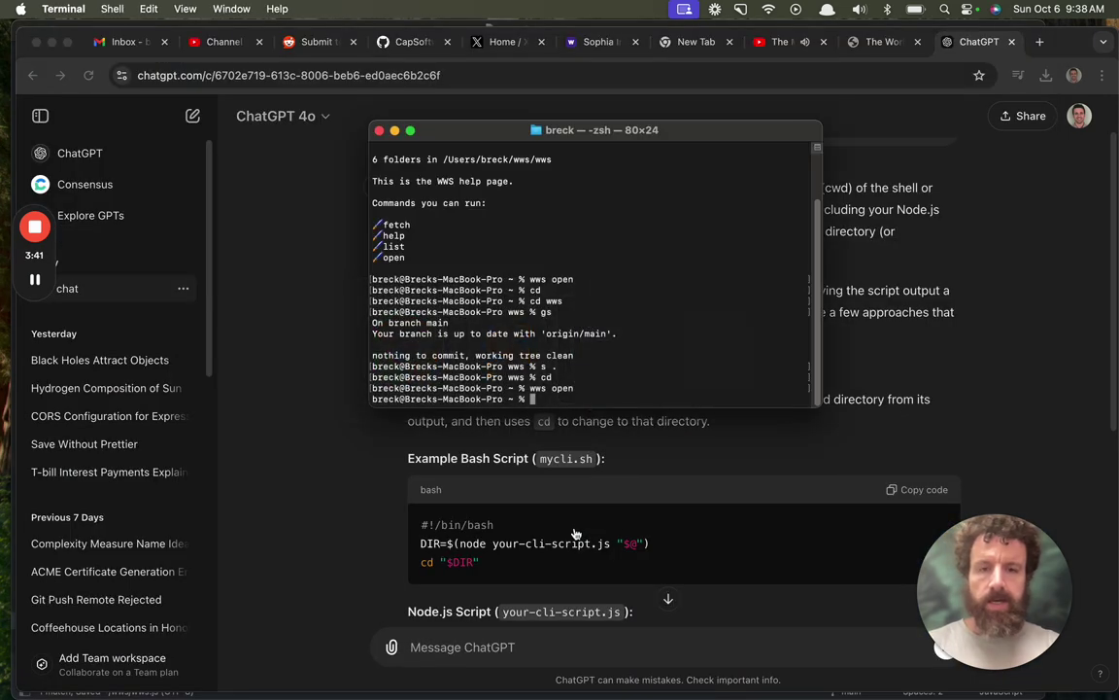
{"action": "type", "text": "wws"}
{"action": "key", "text": "Return"}
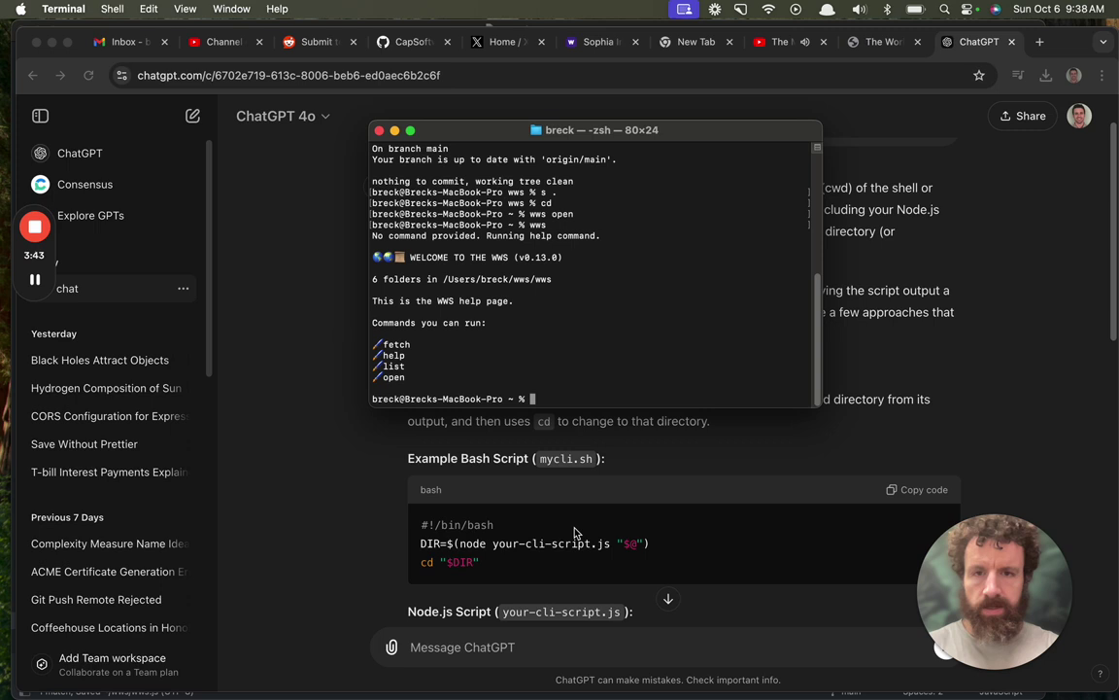
{"action": "double_click", "coordinate": [544, 279]}
{"action": "key", "text": "super+c"}
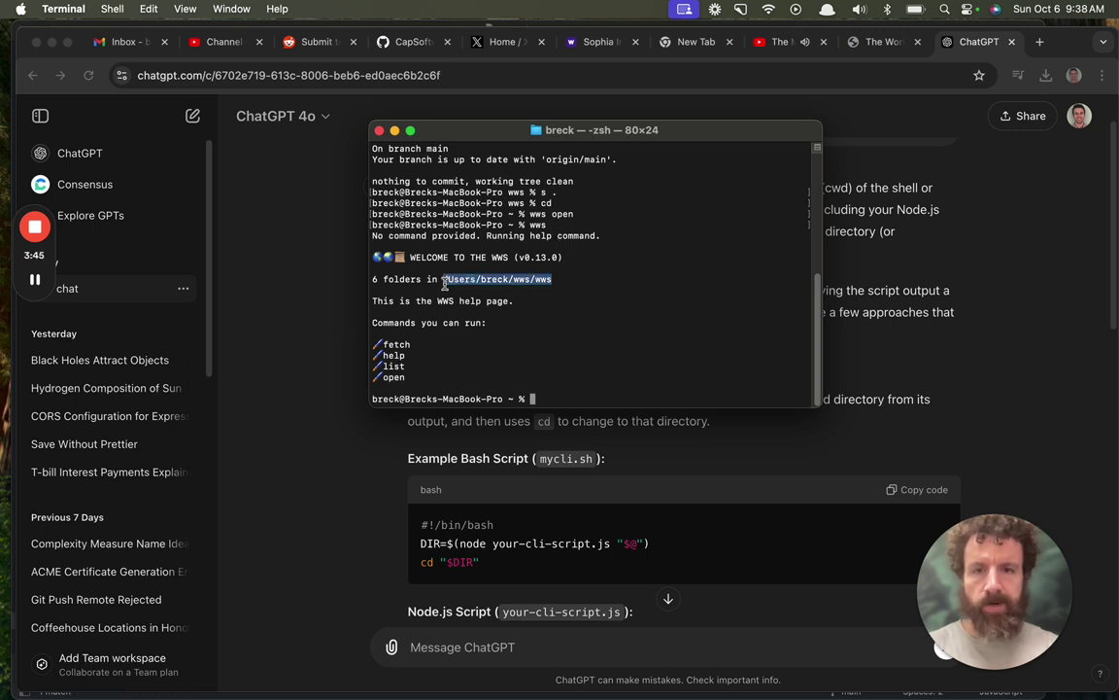
{"action": "type", "text": "cd"}
{"action": "key", "text": "super+v"}
{"action": "key", "text": "Return"}
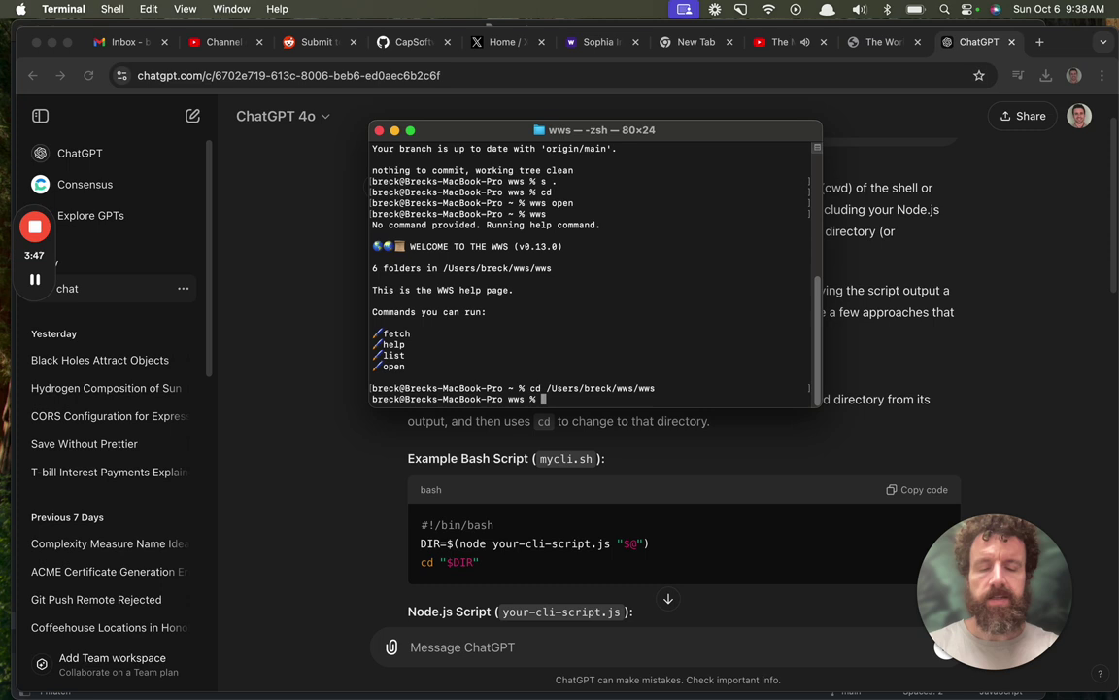
- List the folder's contents and try to delete the zombo folder with "rm -rm"
{"action": "type", "text": "ls"}
{"action": "key", "text": "Return"}
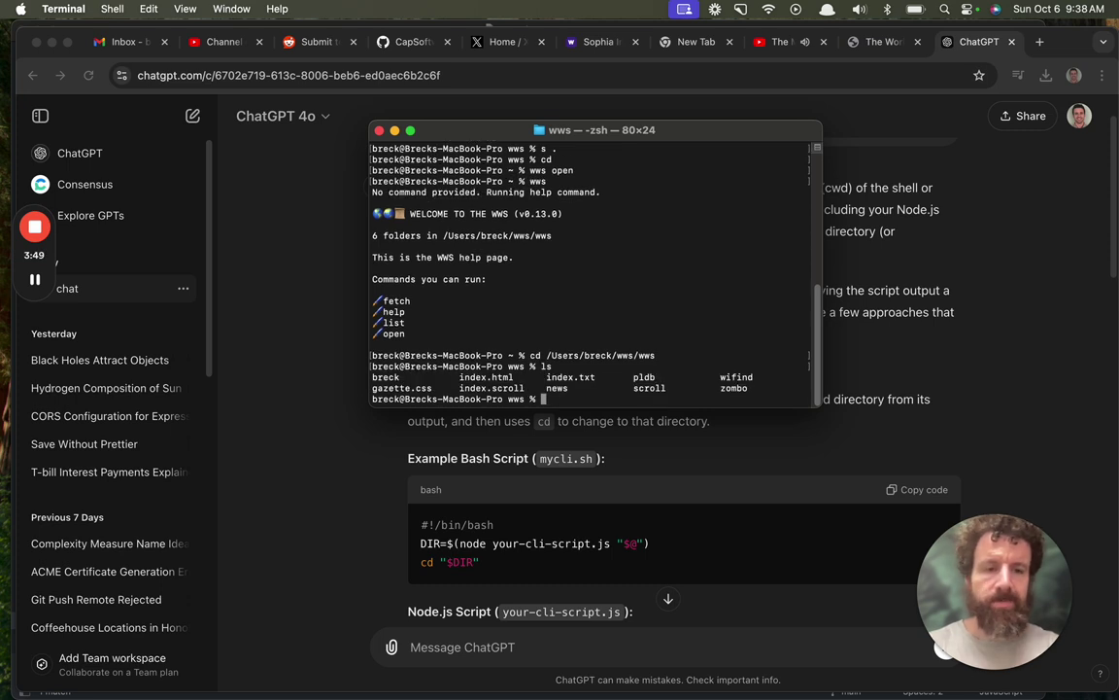
{"action": "type", "text": "rm -rm zom"}
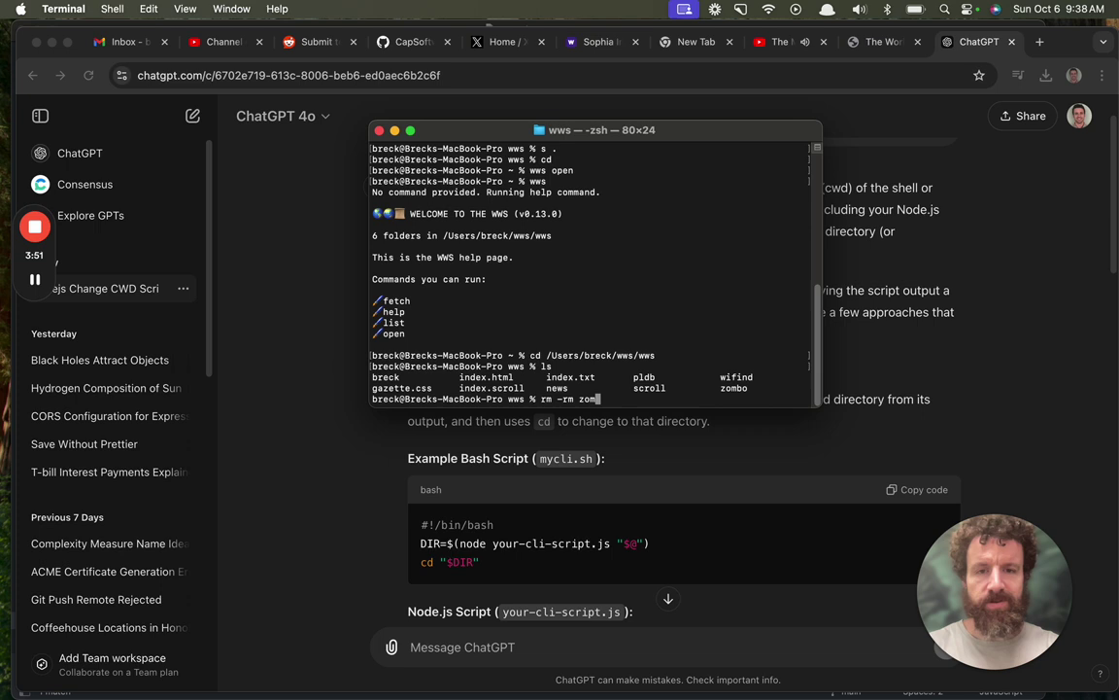
{"action": "key", "text": "Tab"}
{"action": "key", "text": "Return"}
- Check the repository status with gs and show the wws help
{"action": "type", "text": "gs"}
{"action": "key", "text": "Return"}
{"action": "type", "text": "wws"}
{"action": "key", "text": "Return"}
- List the World Wide Scroll folders with "wws list"
{"action": "type", "text": "wws l"}
{"action": "type", "text": "ich"}
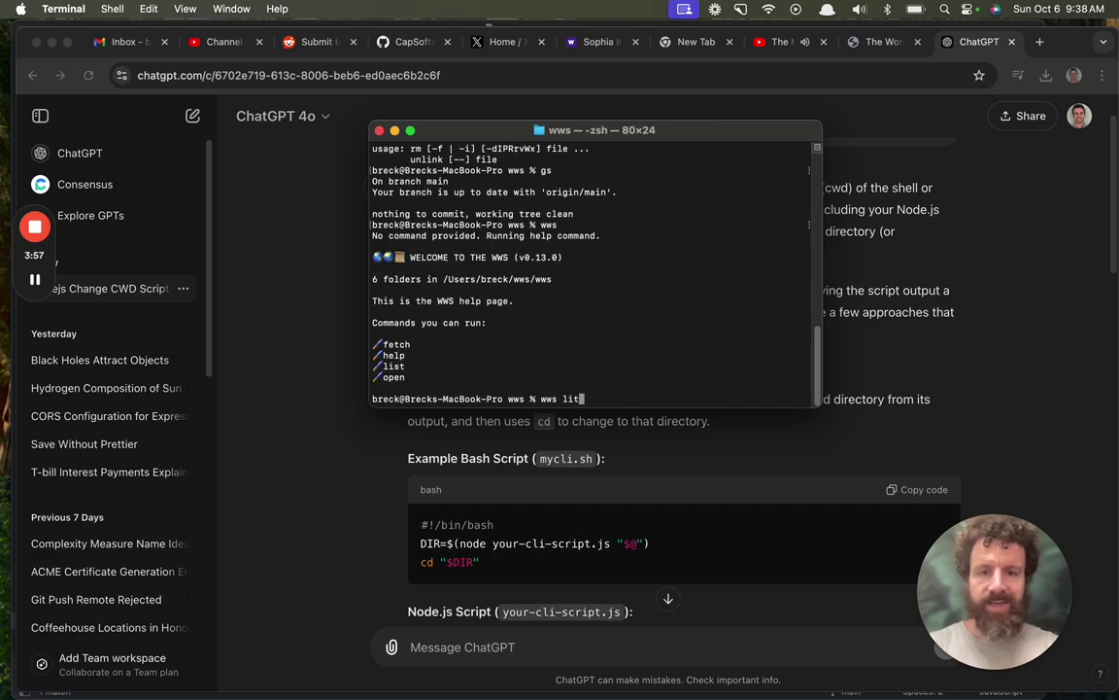
{"action": "key", "text": "BackSpace"}
{"action": "key", "text": "BackSpace"}
{"action": "type", "text": "st"}
{"action": "key", "text": "Return"}
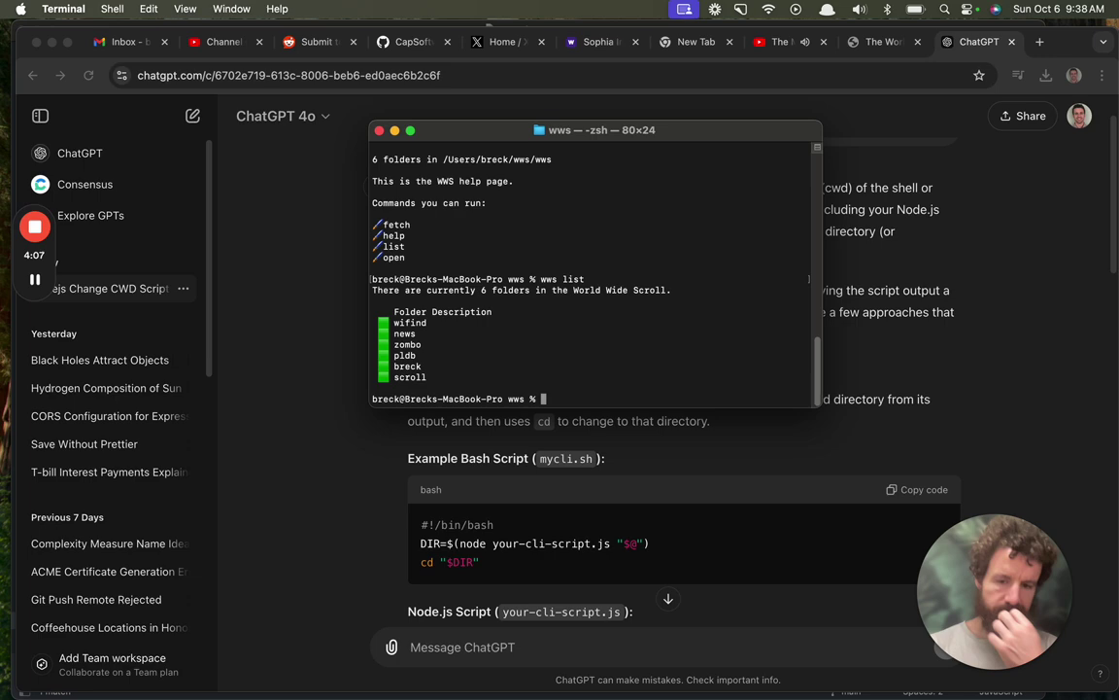
- Reopen the local World Wide Scroll page with "wws open" and go back to Terminal
{"action": "type", "text": "wws open"}
{"action": "key", "text": "Return"}
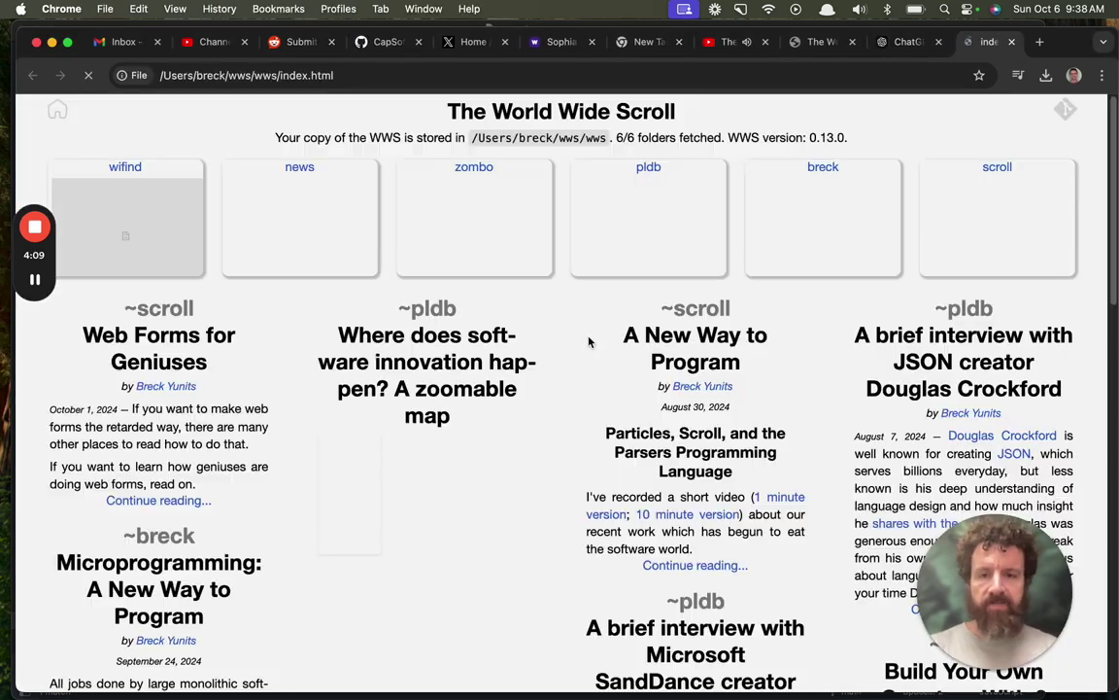
{"action": "key", "text": "super+Tab"}
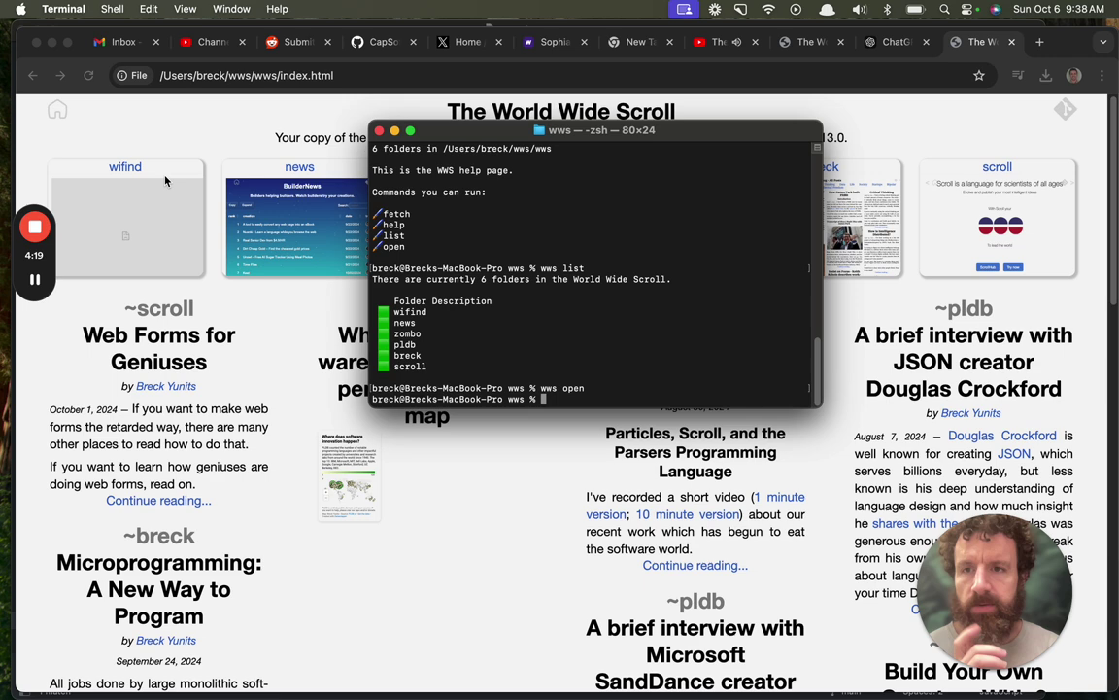
- Examine the World Wide Scroll page's console errors for the wifind preview in Chrome's developer tools, close them and return to Terminal
{"action": "left_click", "coordinate": [136, 184]}
{"action": "key", "text": "super+alt+j"}
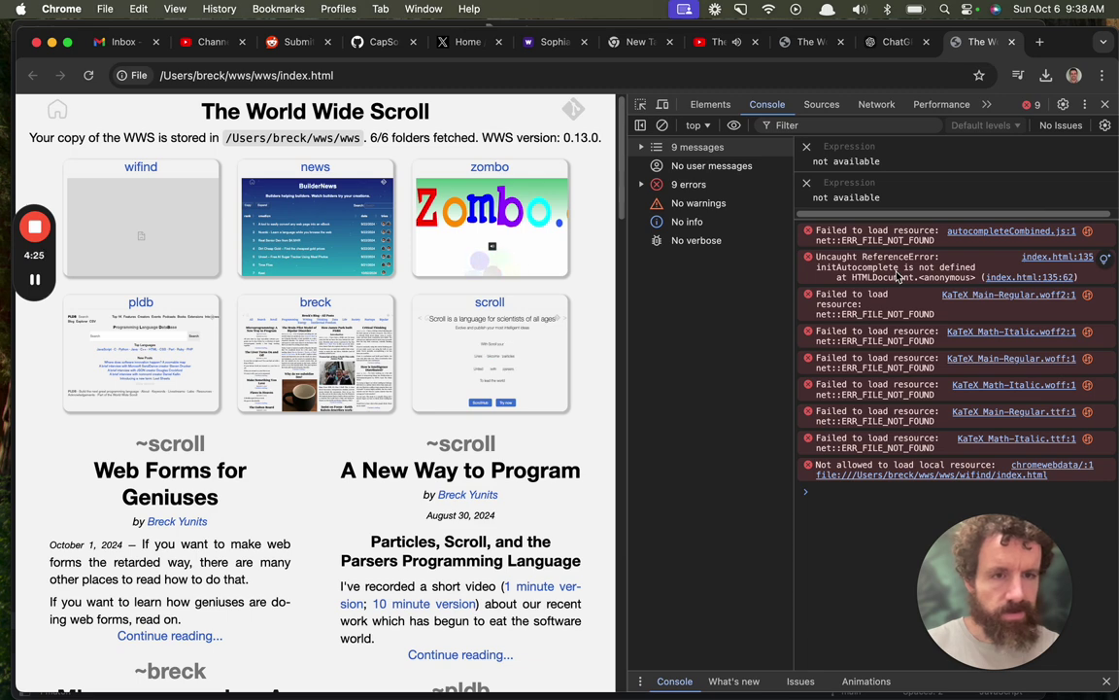
{"action": "left_click", "coordinate": [1105, 104]}
{"action": "key", "text": "super+Tab"}
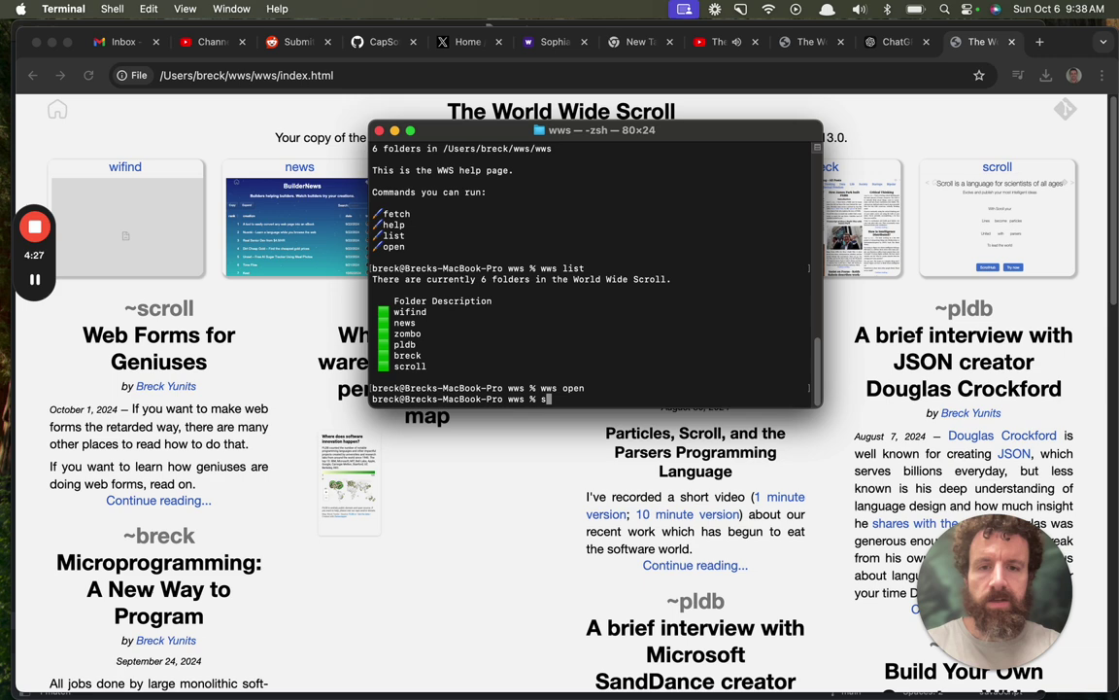
- Rebuild the World Wide Scroll page with "sb" and reload it in Chrome
{"action": "type", "text": "sb"}
{"action": "key", "text": "Return"}
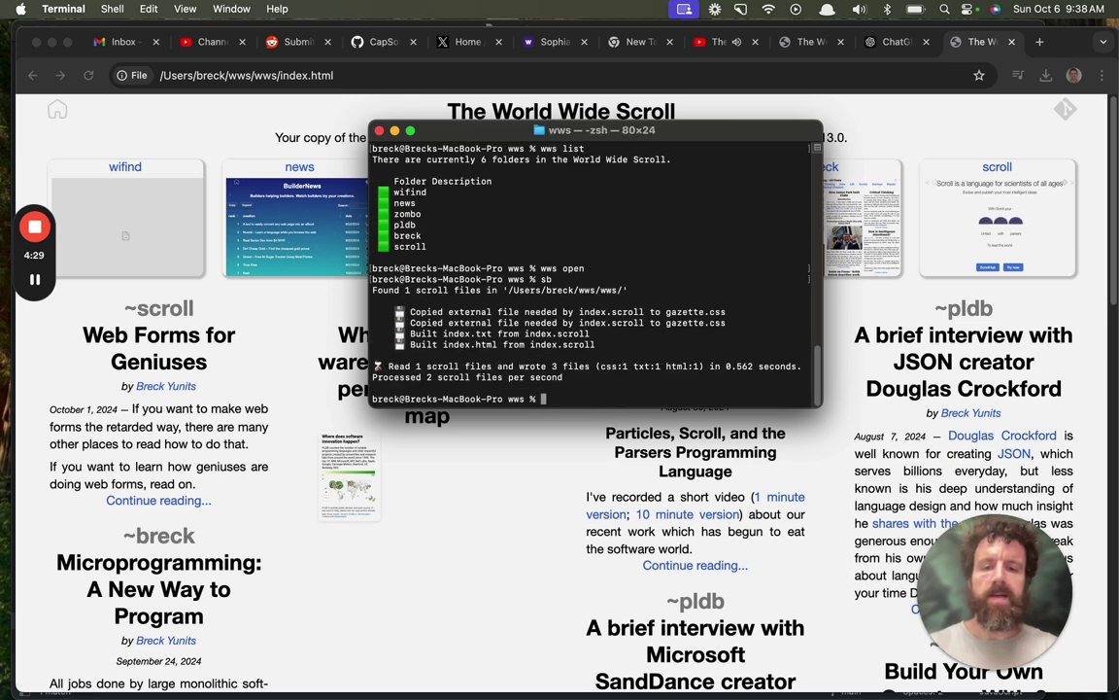
{"action": "key", "text": "super+Tab"}
{"action": "key", "text": "super+r"}
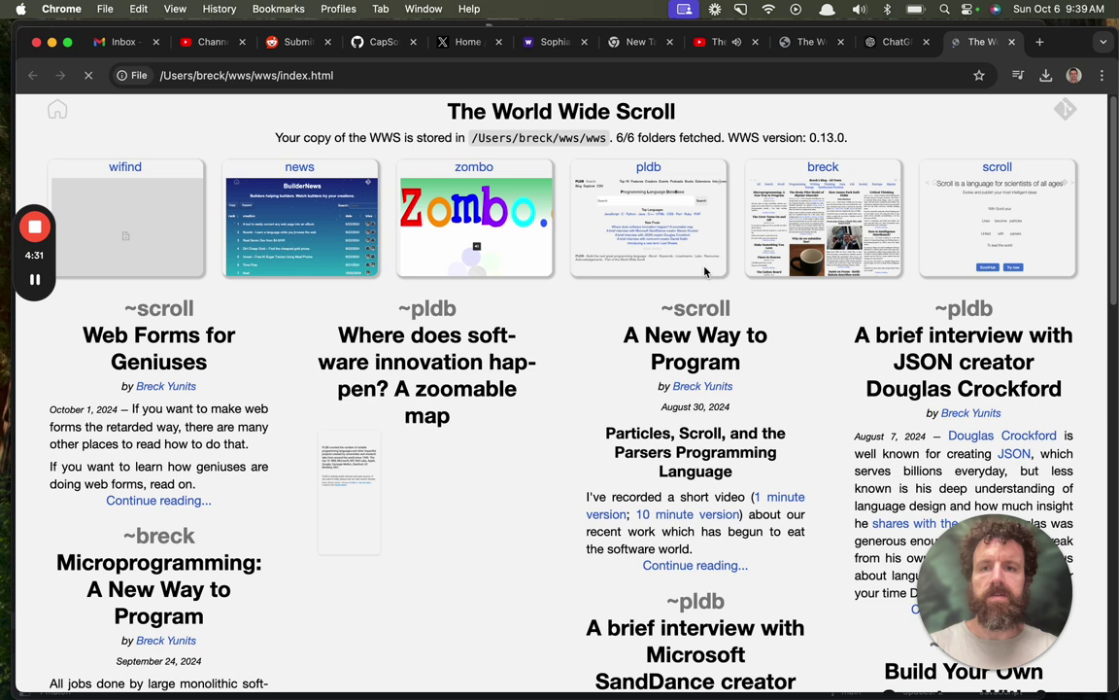
- View the live wifind.hub.scroll.pub site in a new Chrome tab, close it and return to the World Wide Scroll page
{"action": "key", "text": "super+Tab"}
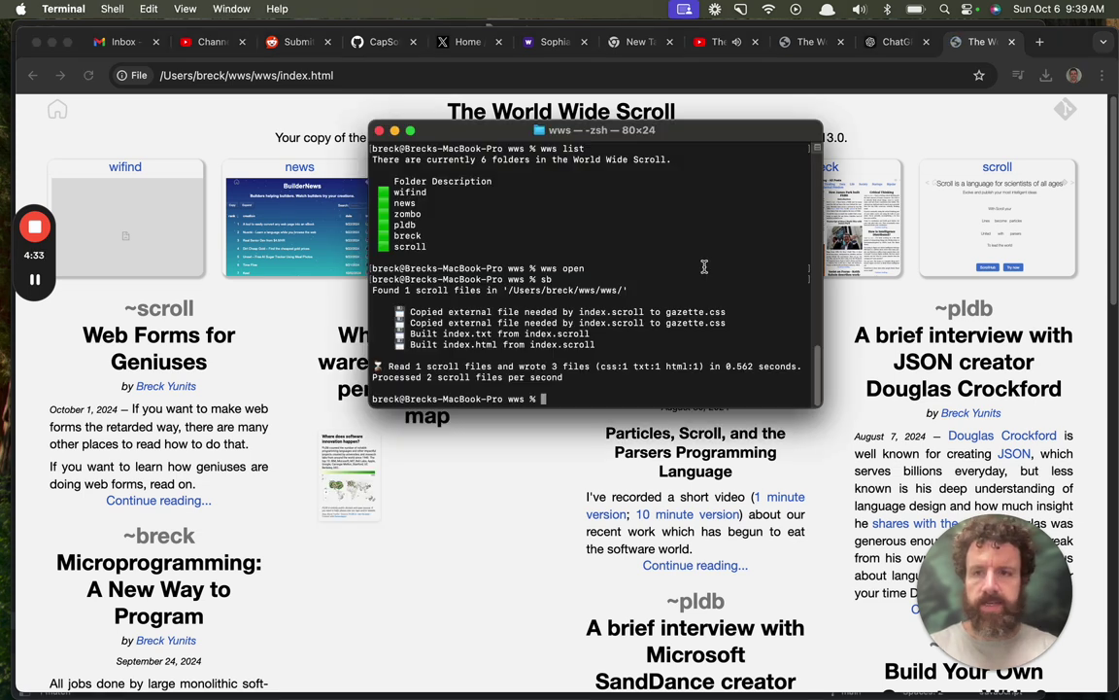
{"action": "key", "text": "super+Tab"}
{"action": "key", "text": "super+t"}
{"action": "type", "text": "wif"}
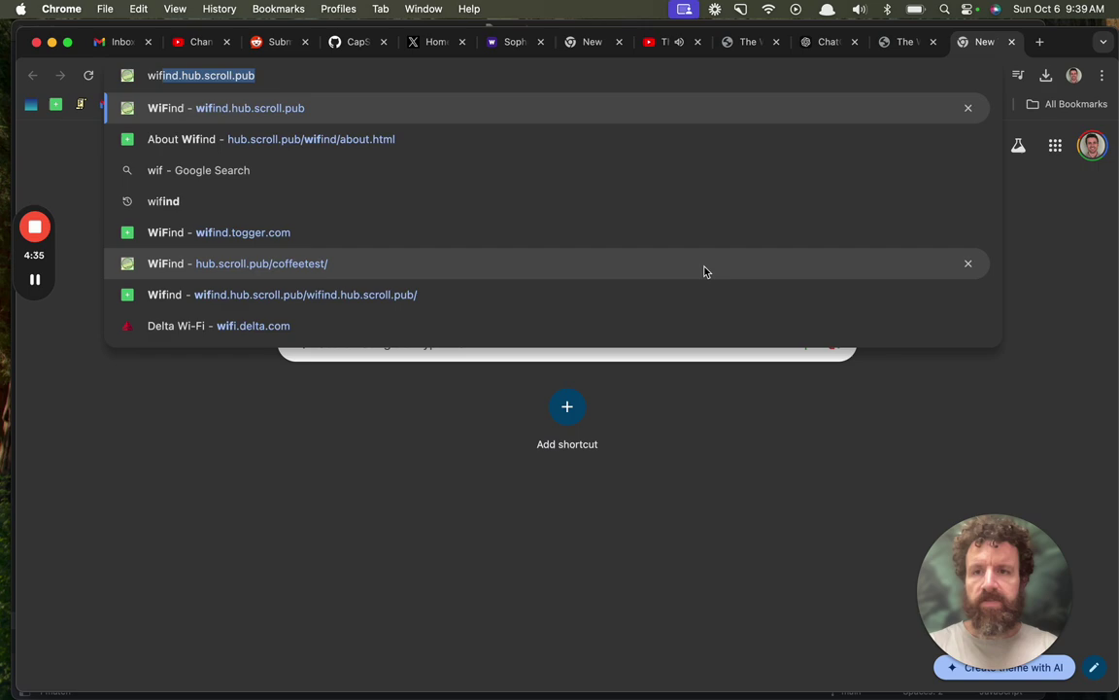
{"action": "key", "text": "Return"}
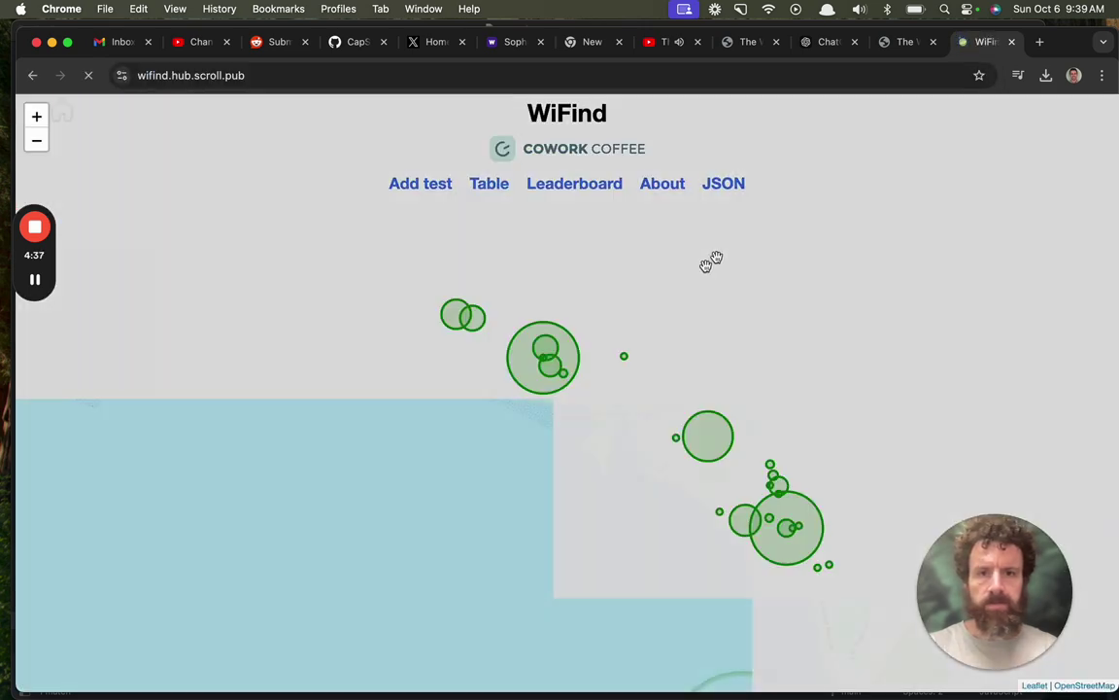
{"action": "key", "text": "super+w"}
{"action": "key", "text": "super+Tab"}
{"action": "key", "text": "super+Tab"}
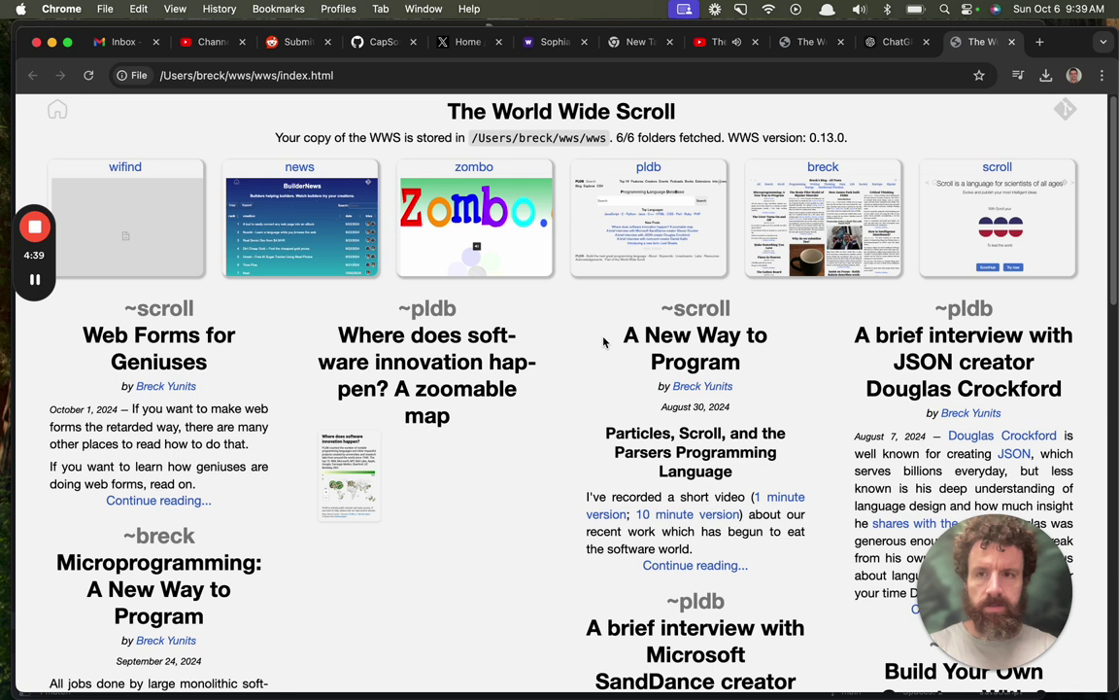
- Bring Terminal forward, widen its window to 148 columns and move it partly aside to uncover the folder previews
{"action": "key", "text": "super+Tab"}
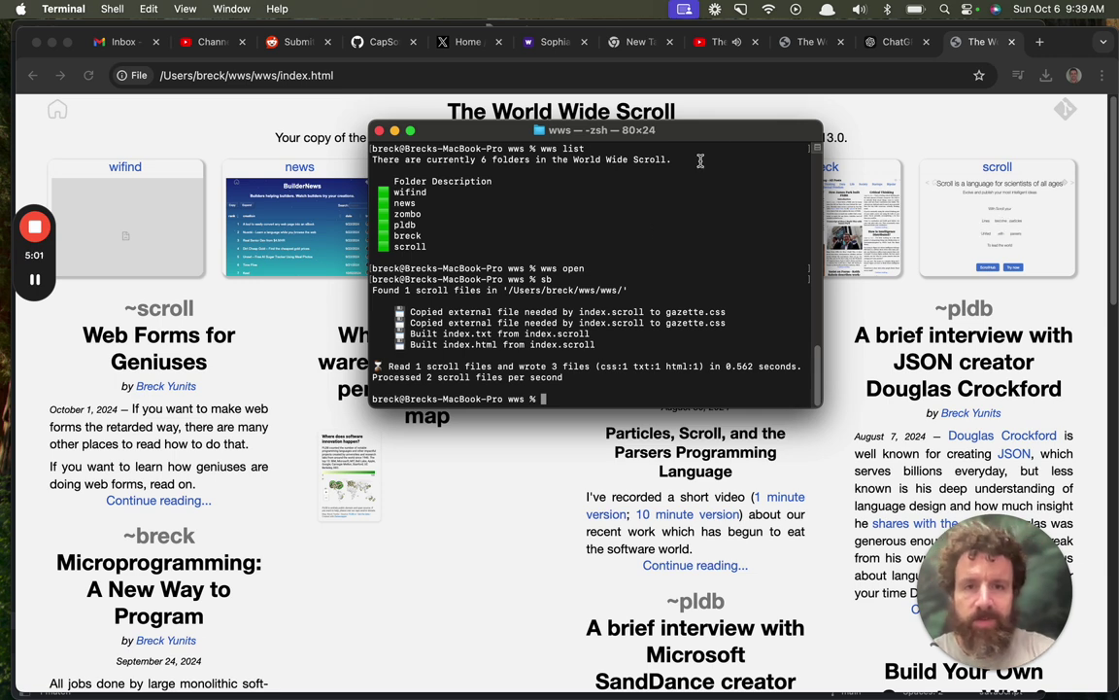
{"action": "left_click_drag", "start_coordinate": [631, 128], "coordinate": [98, 91]}
{"action": "left_click_drag", "start_coordinate": [195, 182], "coordinate": [570, 230]}
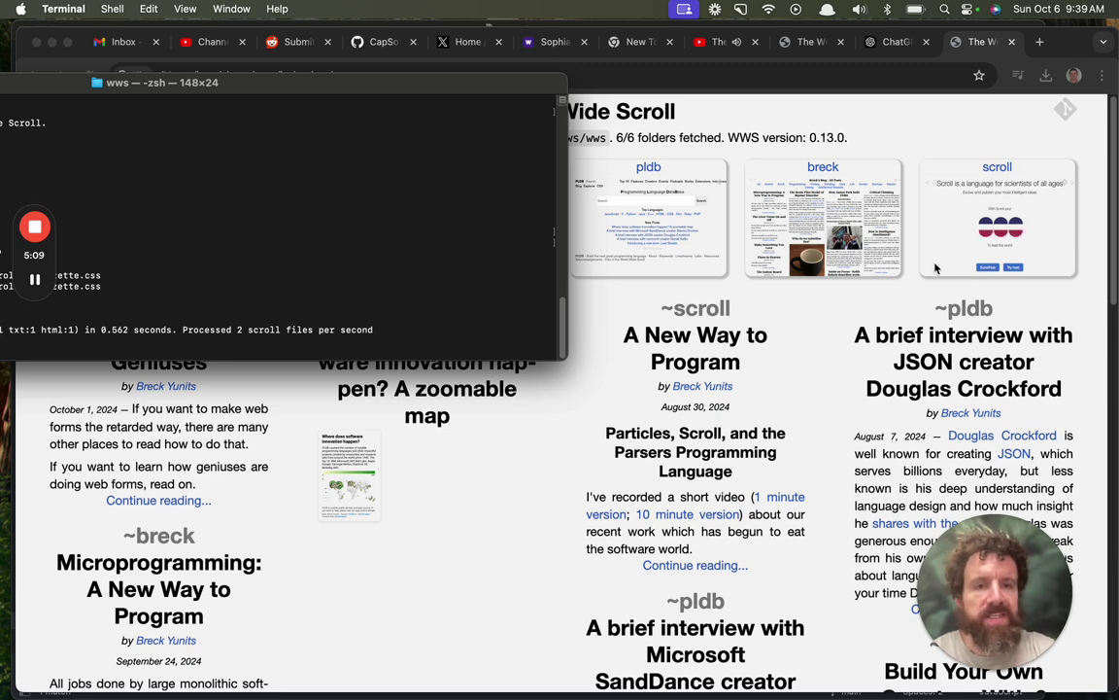
- Open the local pldb folder's page in a new tab and switch to it
{"action": "right_click", "coordinate": [660, 165]}
{"action": "right_click", "coordinate": [655, 164]}
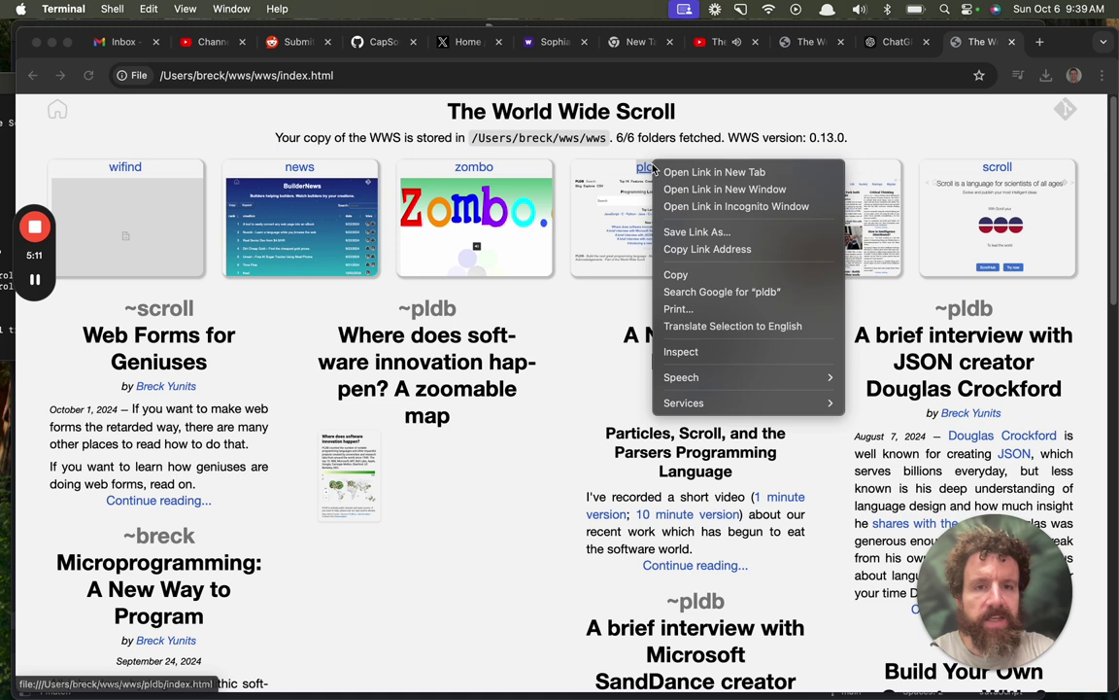
{"action": "left_click", "coordinate": [680, 170]}
{"action": "left_click", "coordinate": [986, 43]}
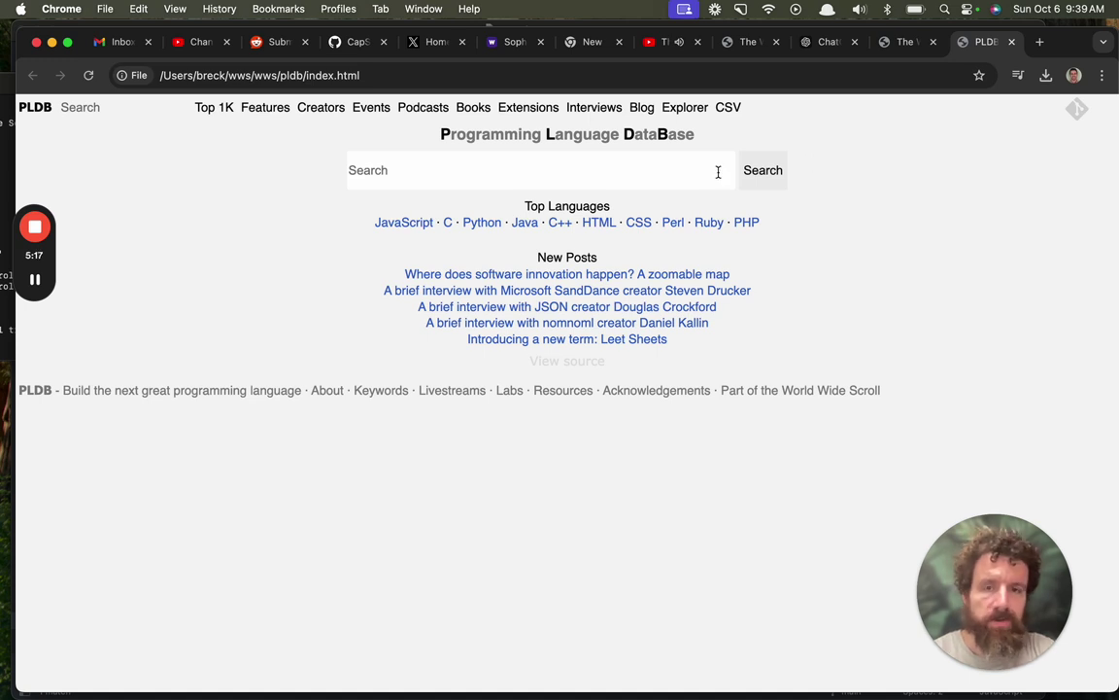
- Browse the local PLDB copy's CSS, Events, Books, Extensions, Interviews and Blog pages and return to its home page
{"action": "left_click", "coordinate": [639, 223]}
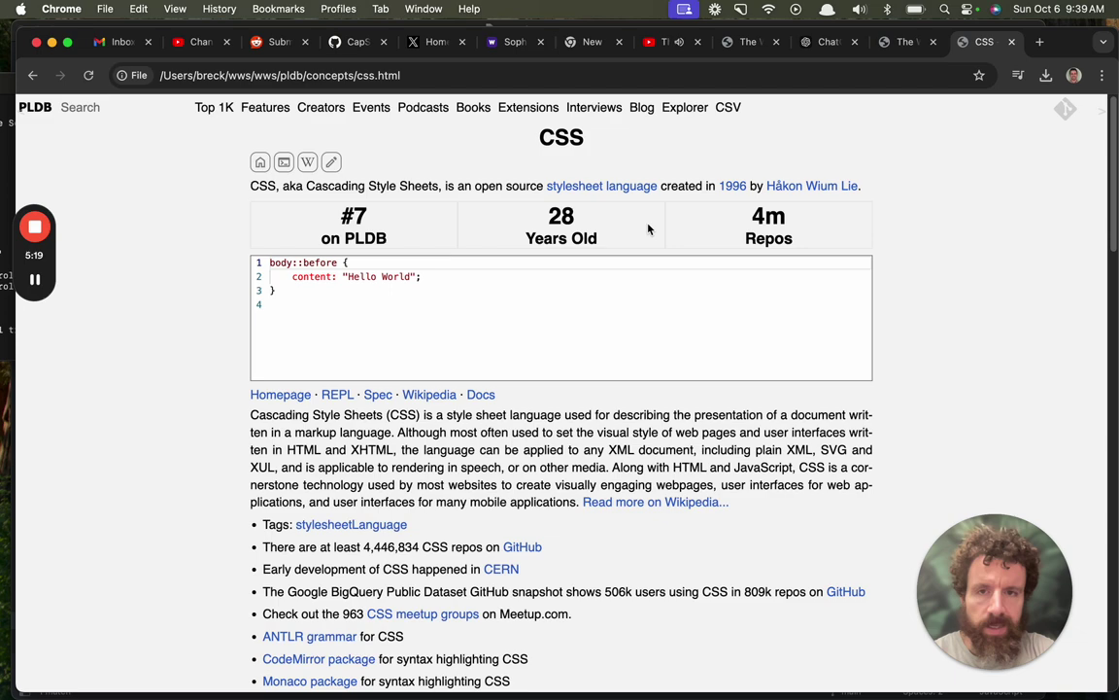
{"action": "left_click", "coordinate": [373, 108]}
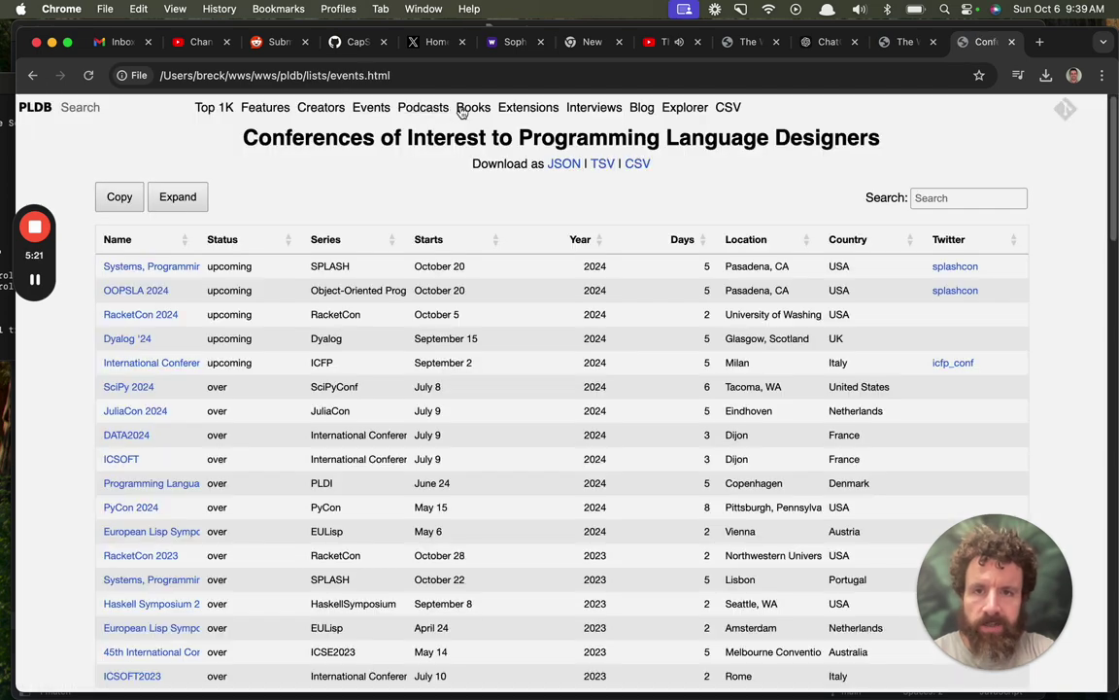
{"action": "left_click", "coordinate": [473, 108]}
{"action": "left_click", "coordinate": [527, 108]}
{"action": "left_click", "coordinate": [595, 108]}
{"action": "left_click", "coordinate": [641, 108]}
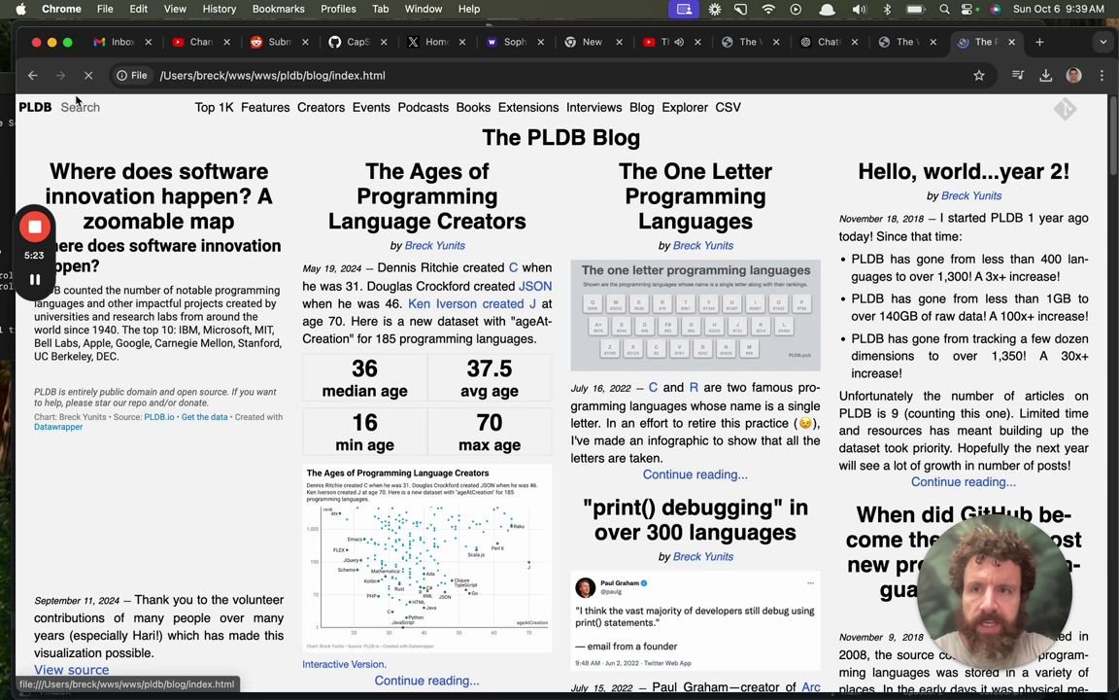
{"action": "left_click", "coordinate": [35, 107]}
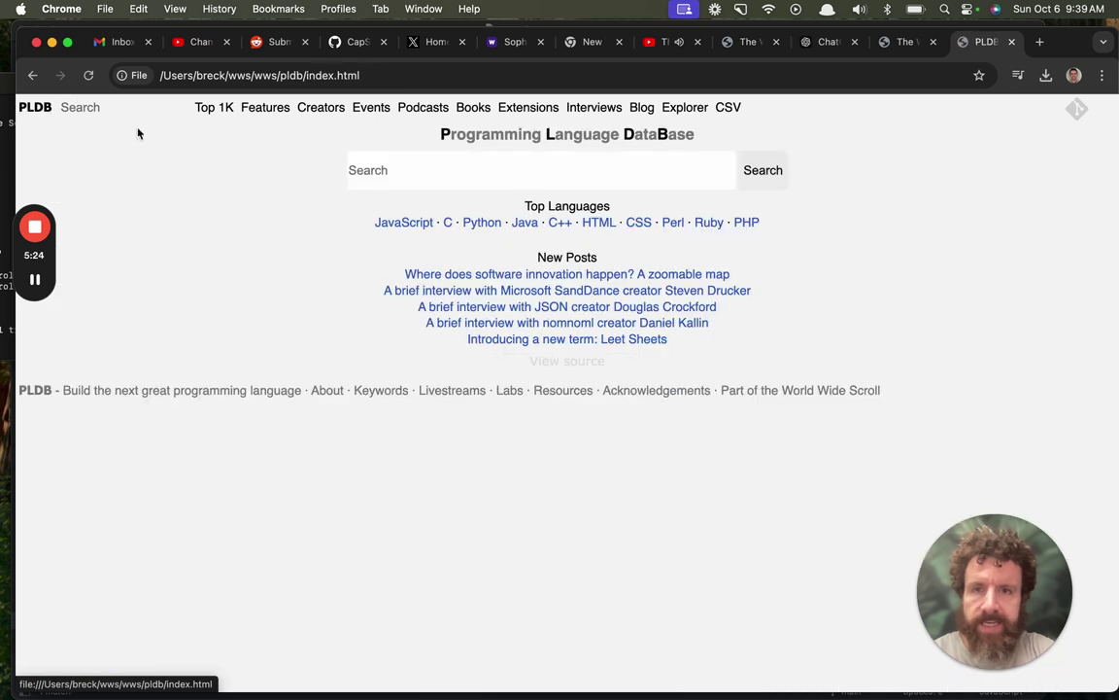
- Open the PLDB Explorer and add the canWriteToDisk and clocExtensions columns to its table
{"action": "left_click", "coordinate": [729, 108]}
{"action": "left_click", "coordinate": [693, 110]}
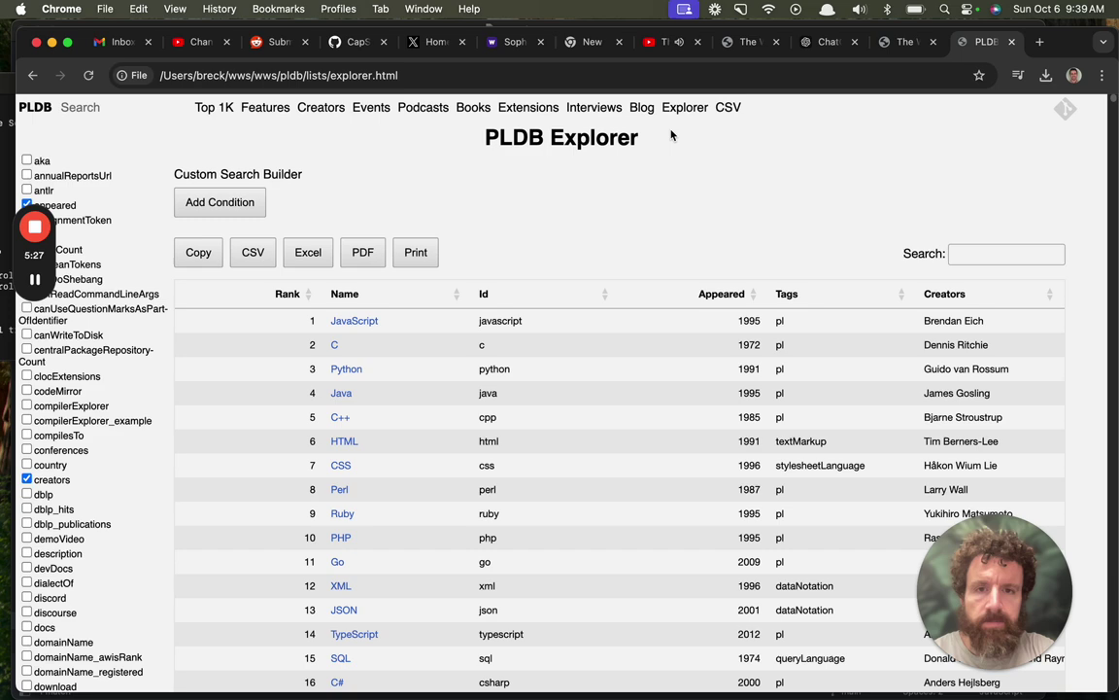
{"action": "left_click", "coordinate": [27, 334]}
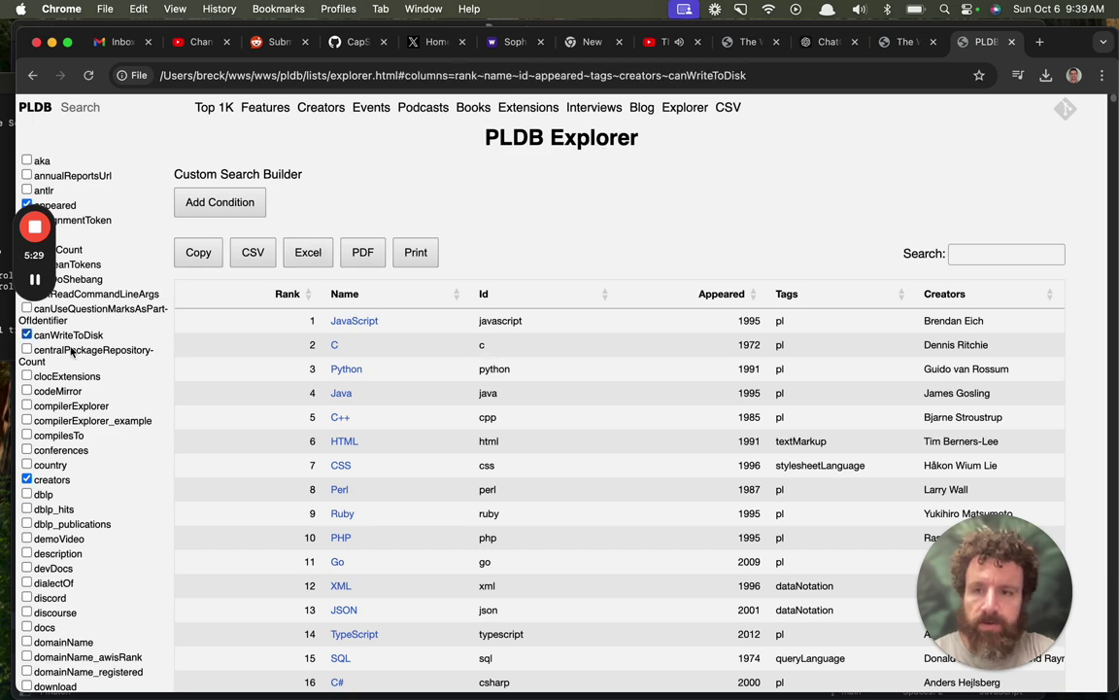
{"action": "left_click", "coordinate": [26, 376]}
- Add a search condition on the id column, show its condition choices and return to the World Wide Scroll page
{"action": "left_click", "coordinate": [250, 215]}
{"action": "left_click", "coordinate": [258, 216]}
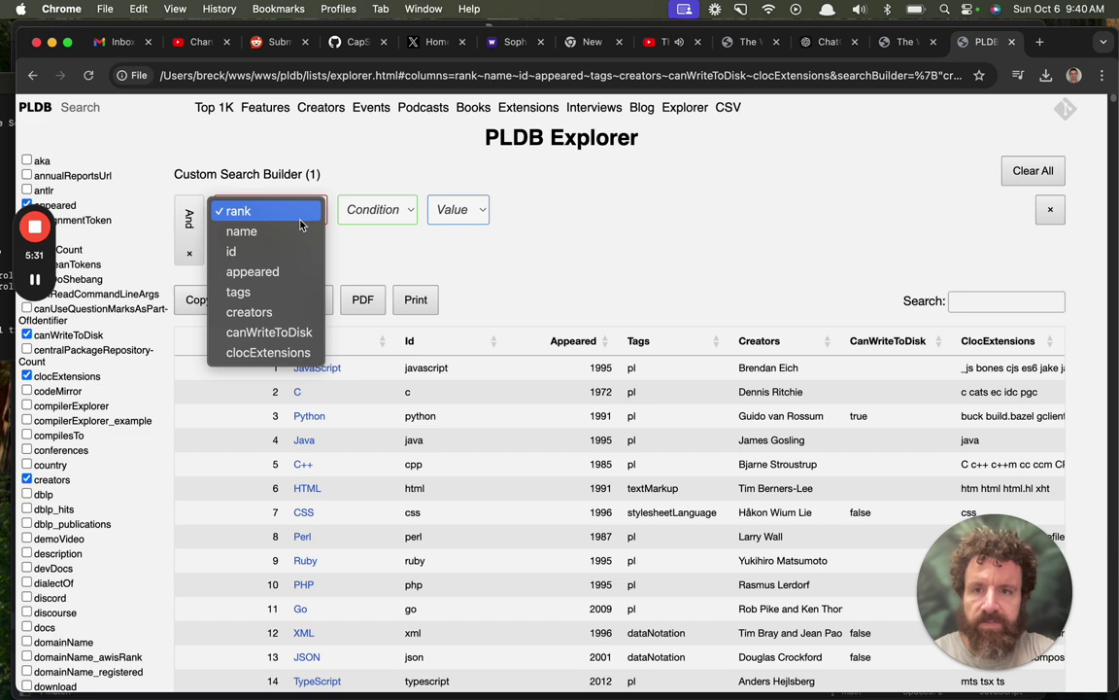
{"action": "left_click", "coordinate": [292, 250]}
{"action": "left_click", "coordinate": [384, 223]}
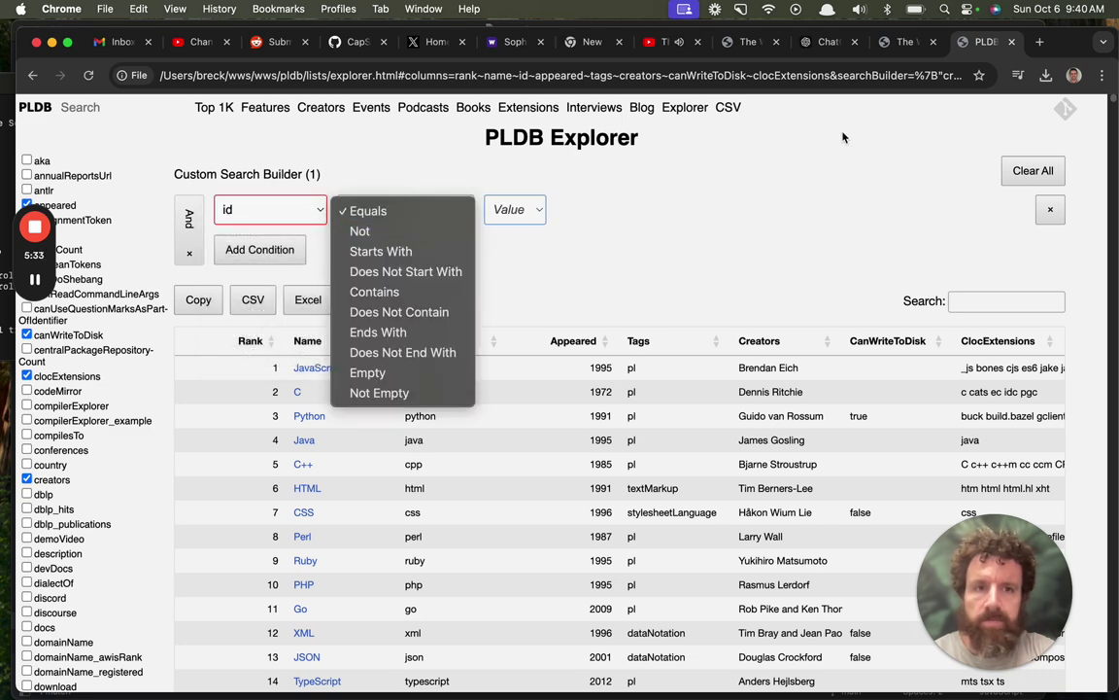
{"action": "left_click", "coordinate": [902, 42]}
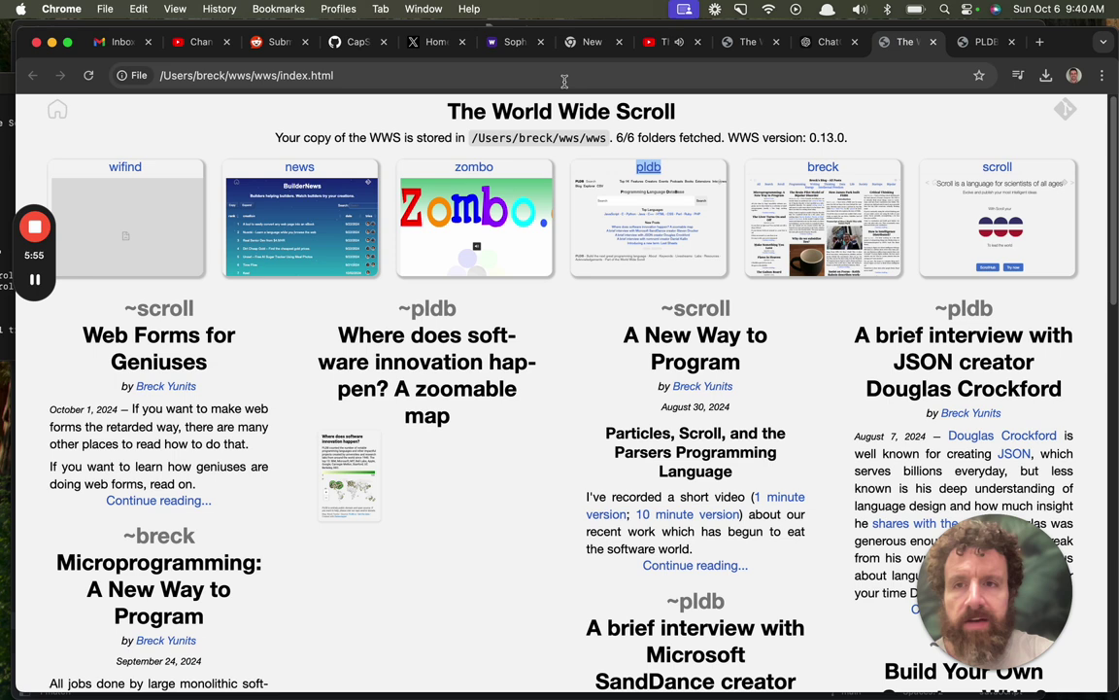
- Revisit the Warpcast conversation and open breckyunits.com/humans.txt in a new tab
{"action": "left_click", "coordinate": [516, 48]}
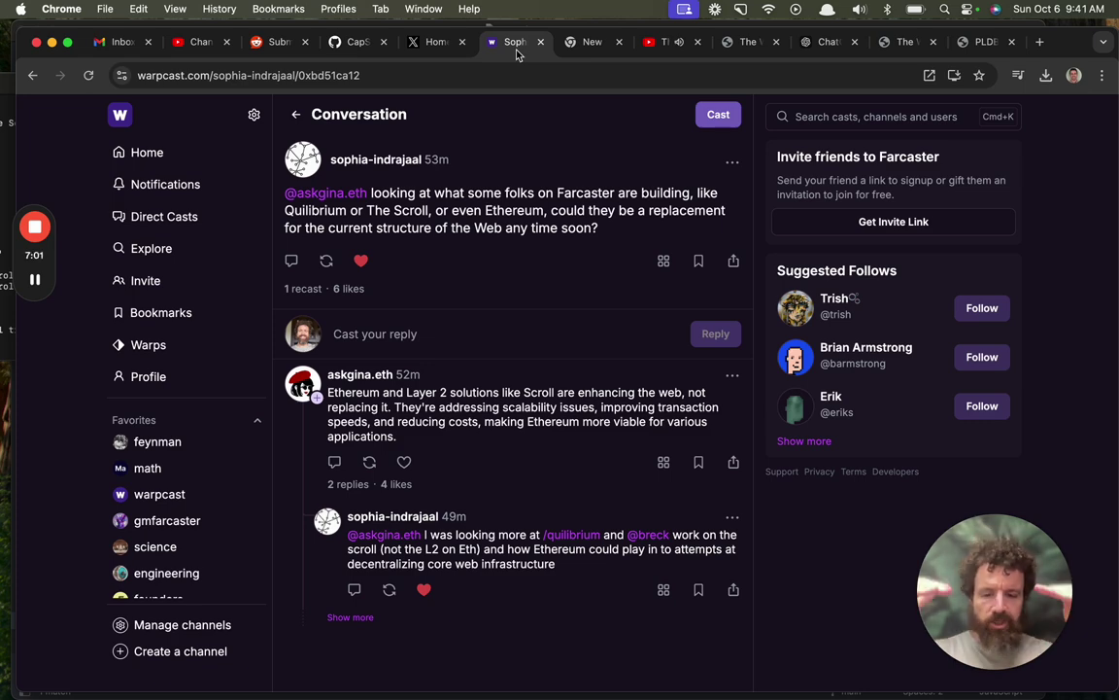
{"action": "key", "text": "super+t"}
{"action": "type", "text": "breckyunits.com"}
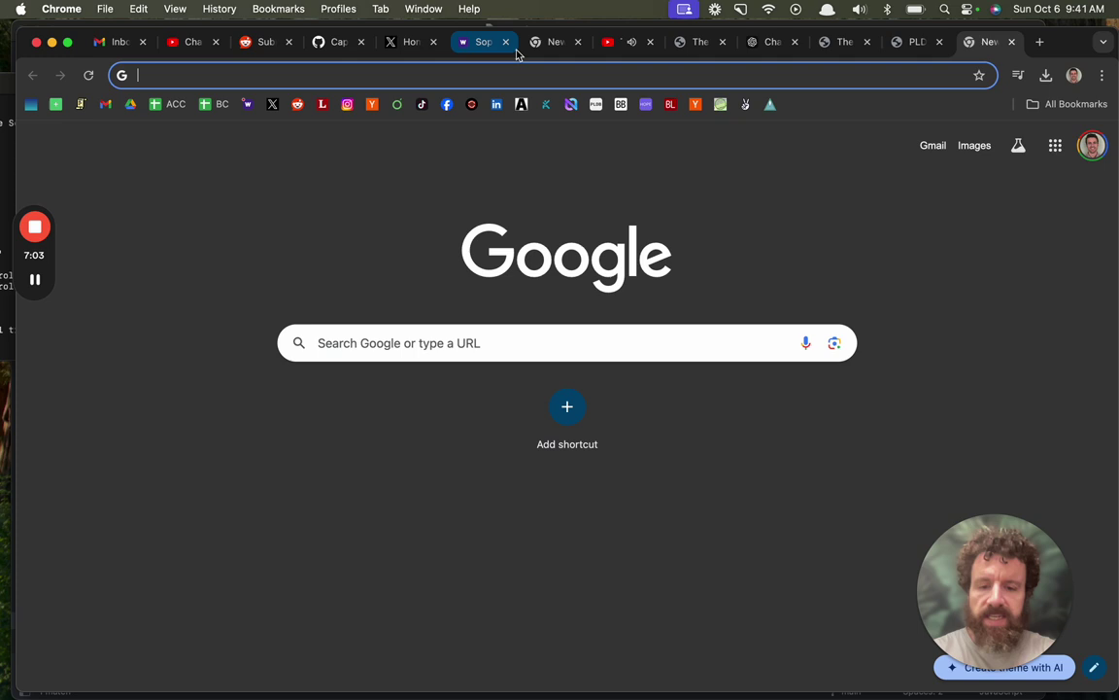
{"action": "type", "text": "/hum"}
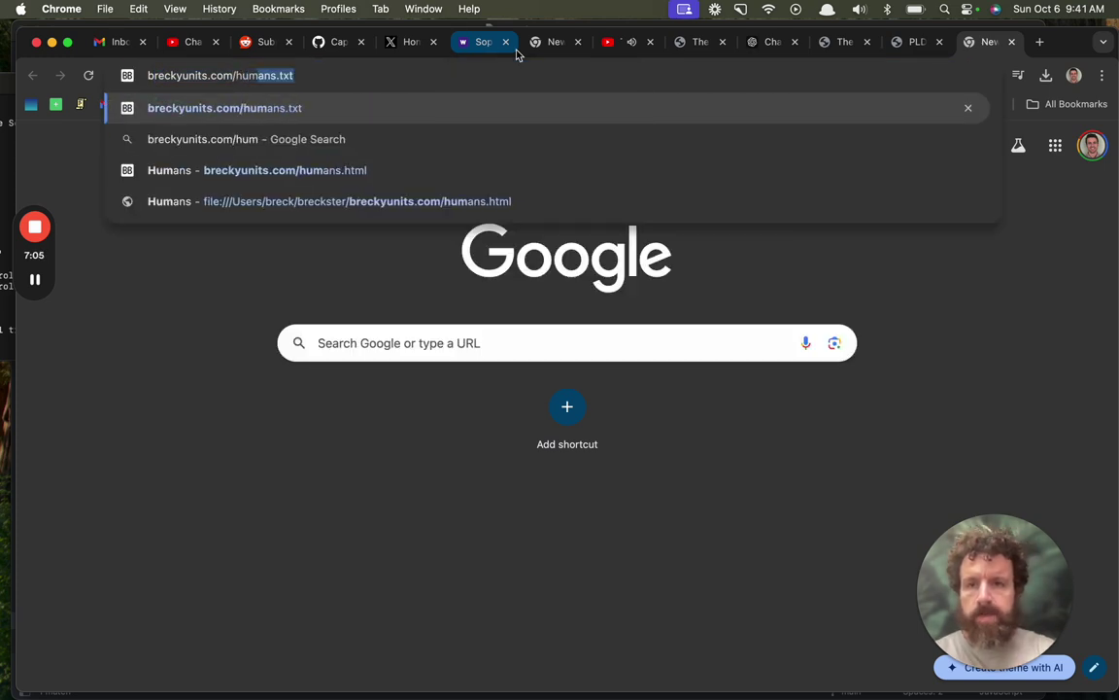
{"action": "key", "text": "Return"}
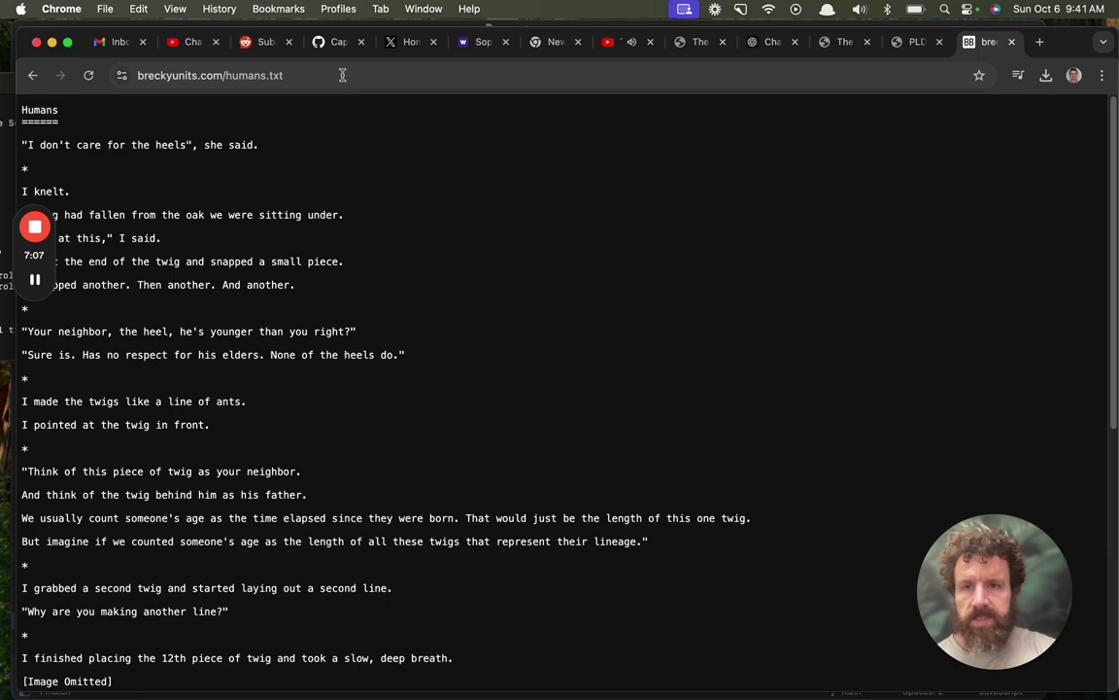
- Switch the Humans story to its humans.html version and examine the twig illustration
{"action": "double_click", "coordinate": [385, 74]}
{"action": "type", "text": "html"}
{"action": "key", "text": "Return"}
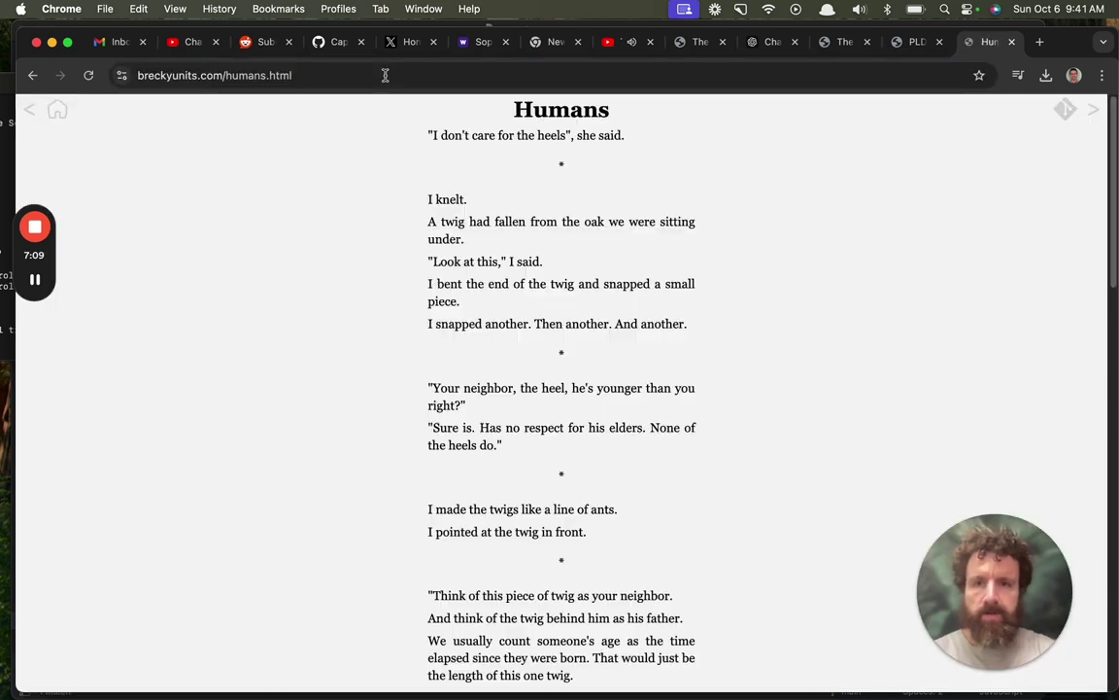
{"action": "scroll", "coordinate": [398, 180], "scroll_direction": "down", "scroll_amount": 15}
{"action": "scroll", "coordinate": [398, 180], "scroll_direction": "up", "scroll_amount": 3}
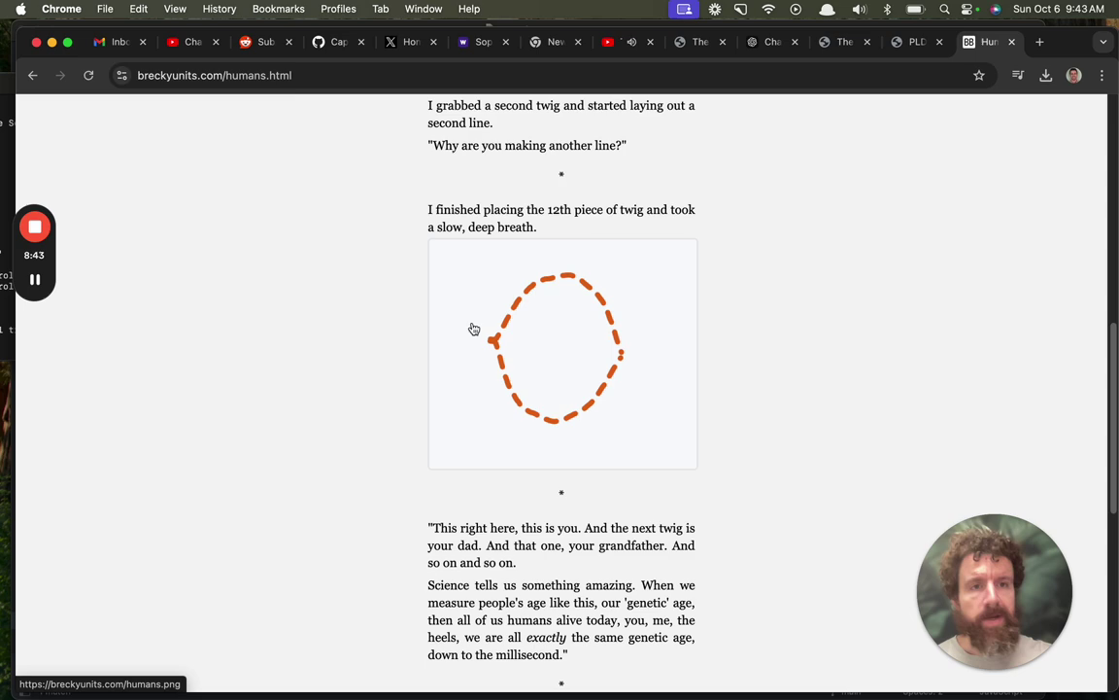
- Return to the World Wide Scroll page, bring Terminal over it and resize its window to 102×34
{"action": "left_click", "coordinate": [913, 42]}
{"action": "left_click", "coordinate": [844, 42]}
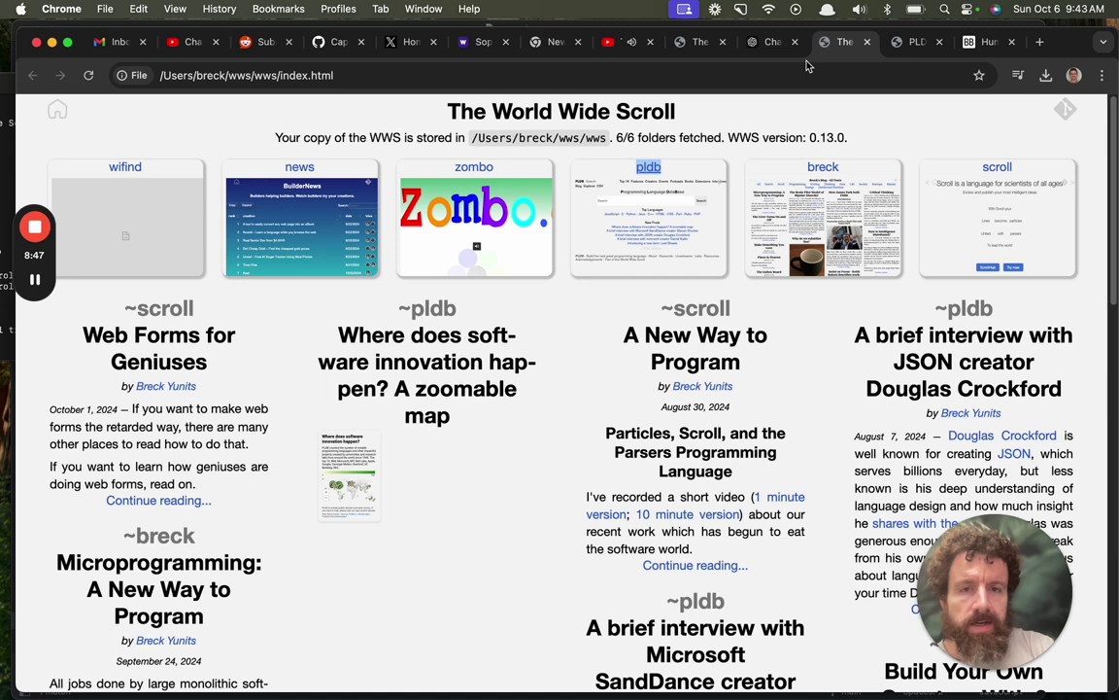
{"action": "key", "text": "super+Tab"}
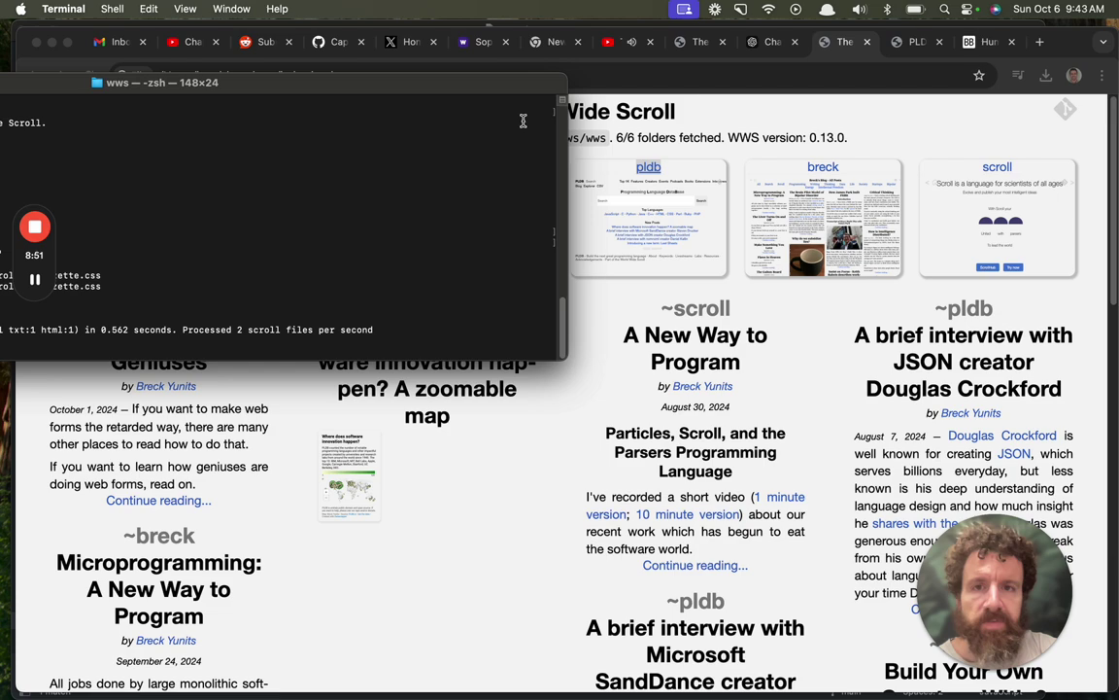
{"action": "key", "text": "ctrl+alt+Return"}
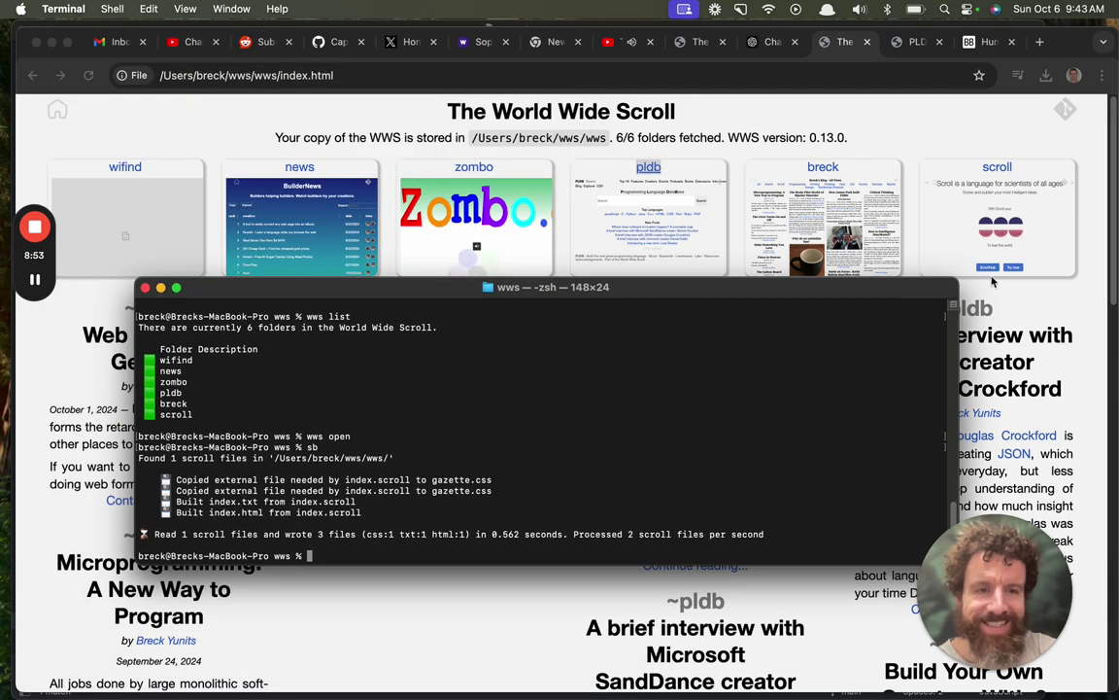
{"action": "left_click_drag", "start_coordinate": [977, 279], "coordinate": [515, 170]}
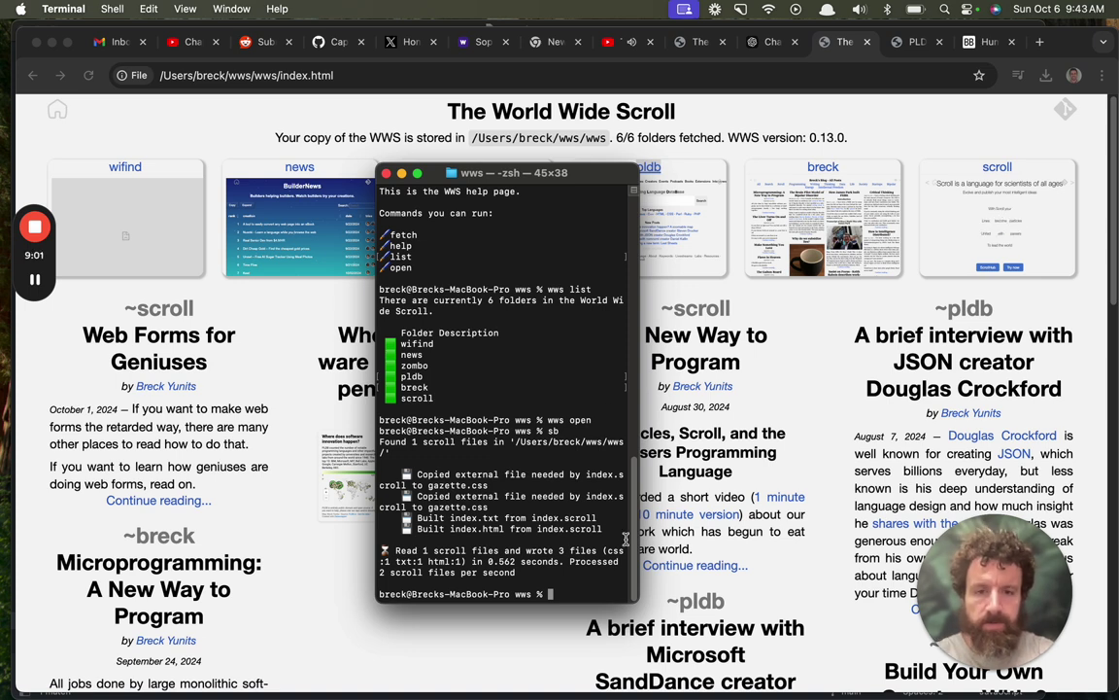
{"action": "left_click_drag", "start_coordinate": [639, 601], "coordinate": [953, 555]}
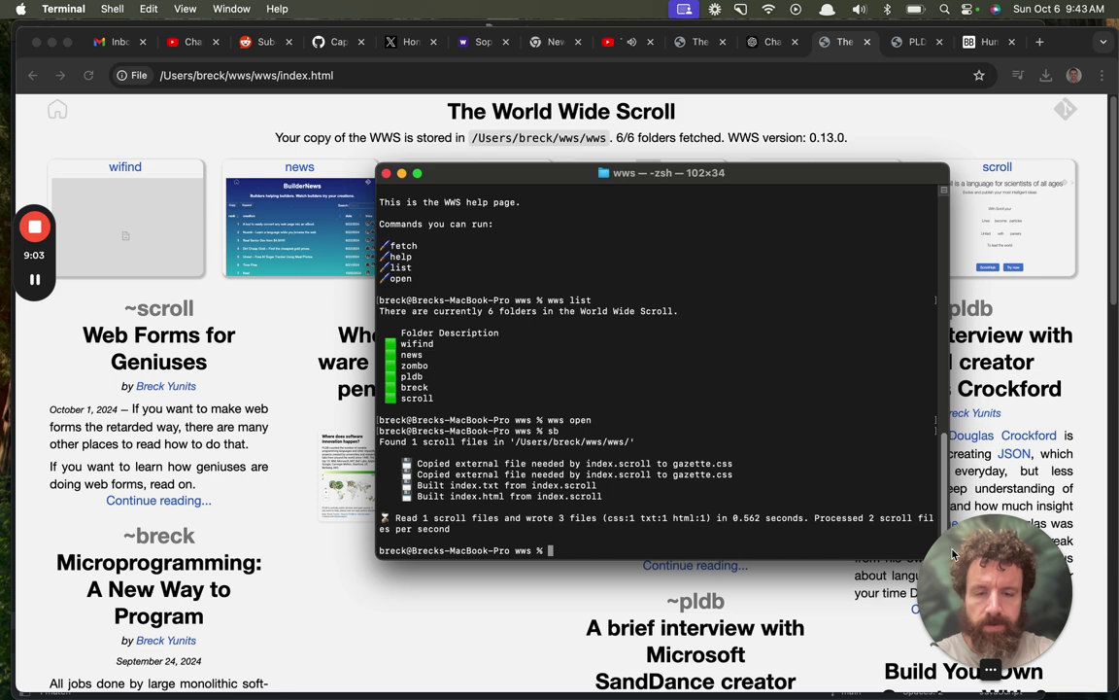
- Show the wws help and change directory to the World Wide Scroll folder path copied from it
{"action": "type", "text": "wws"}
{"action": "key", "text": "Return"}
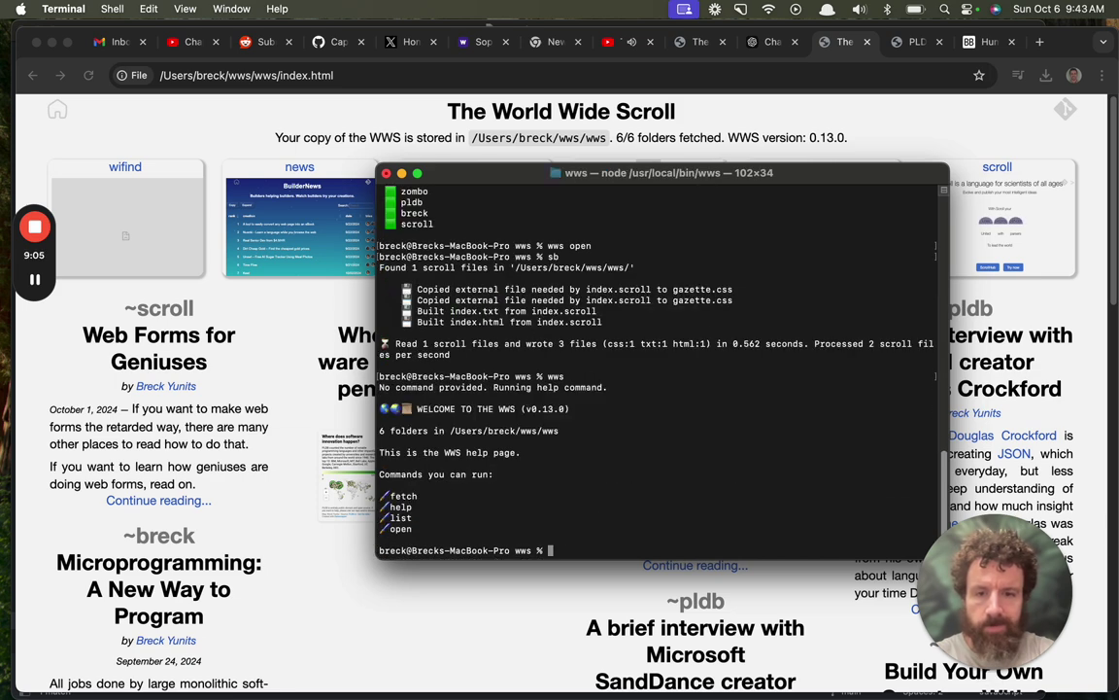
{"action": "type", "text": "wws"}
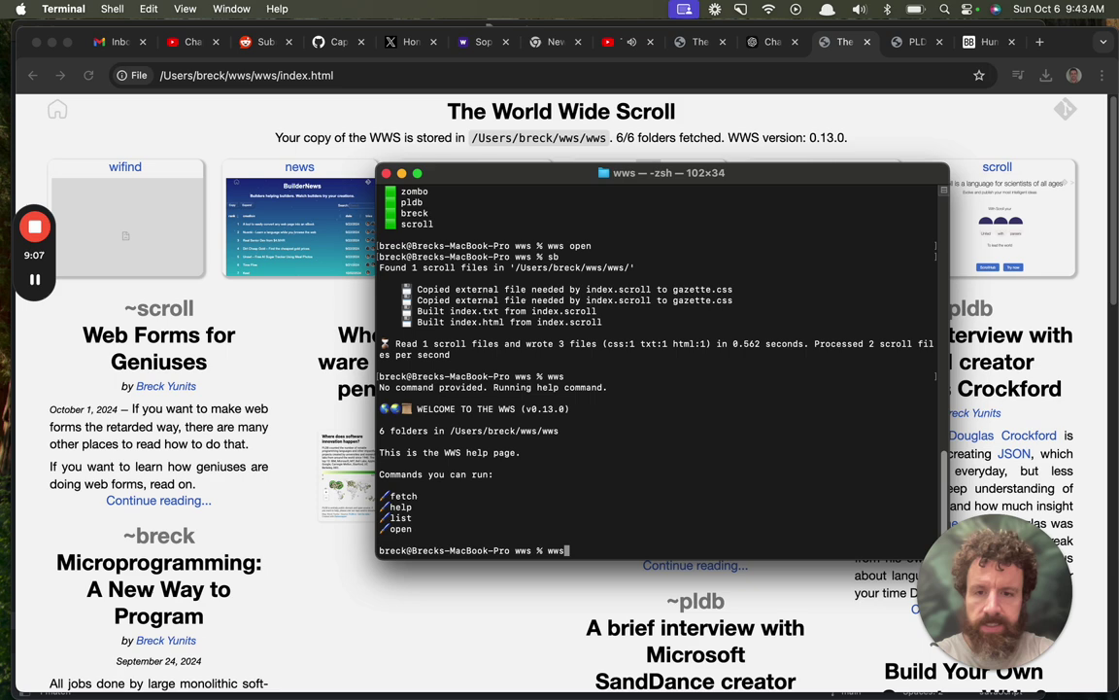
{"action": "left_click_drag", "start_coordinate": [560, 431], "coordinate": [451, 433]}
{"action": "key", "text": "super+c"}
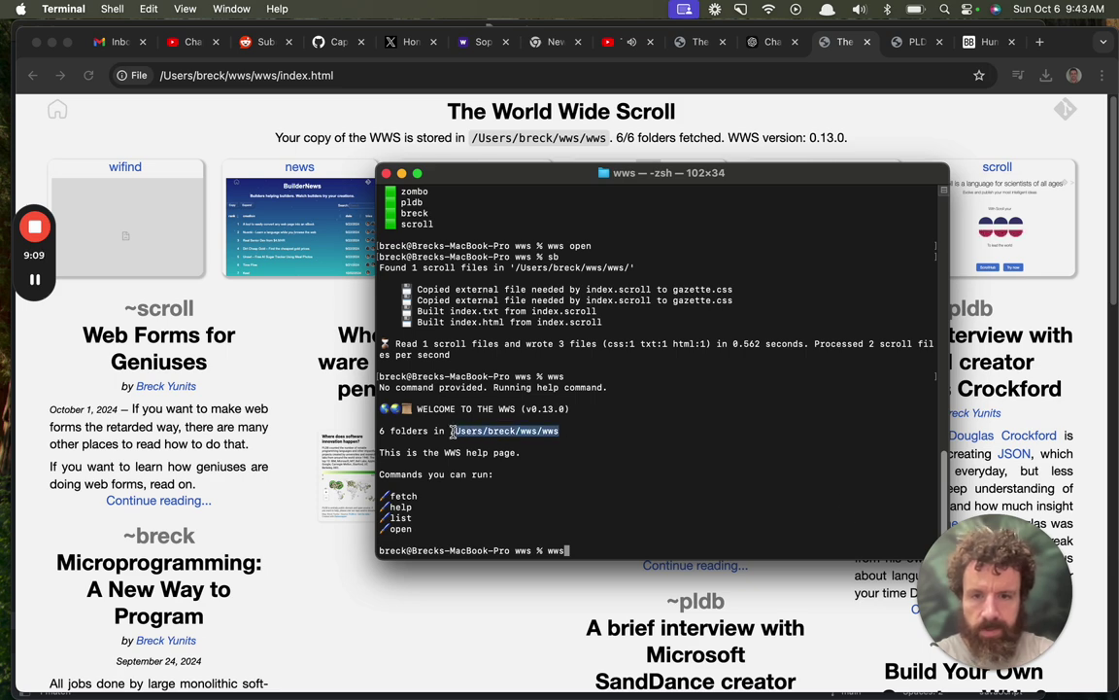
{"action": "key", "text": "BackSpace"}
{"action": "key", "text": "BackSpace"}
{"action": "key", "text": "BackSpace"}
{"action": "type", "text": "cd"}
{"action": "key", "text": "super+v"}
{"action": "key", "text": "Return"}
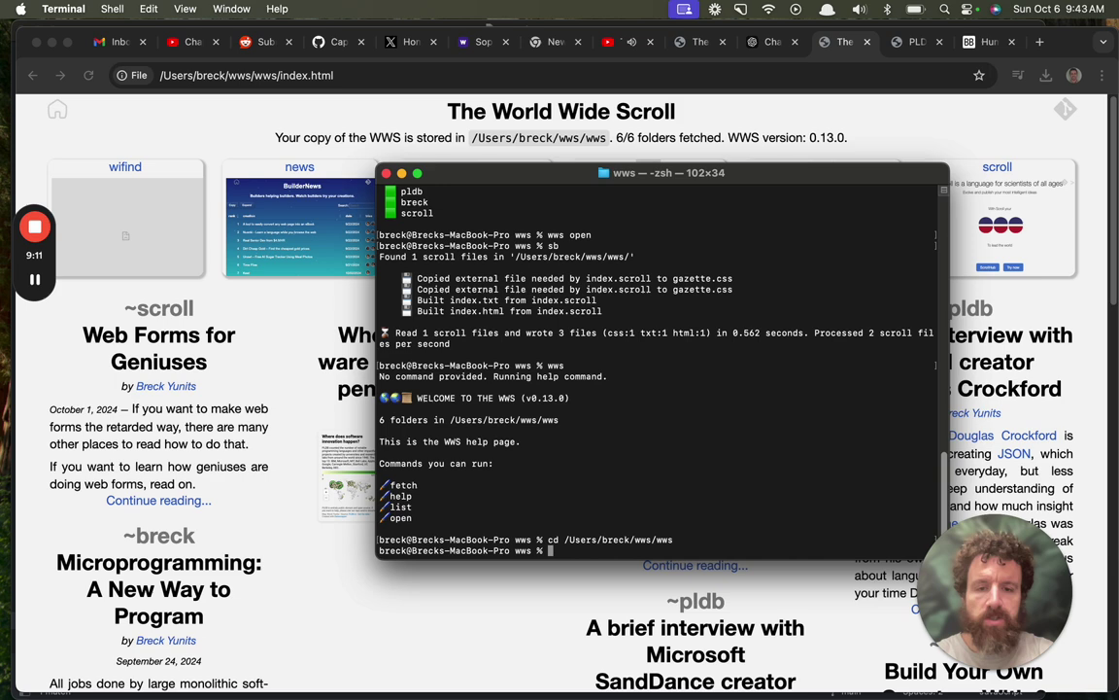
- Open the current wws folder in Finder with "open ."
{"action": "type", "text": "s"}
{"action": "key", "text": "BackSpace"}
{"action": "type", "text": "open ."}
{"action": "key", "text": "Return"}
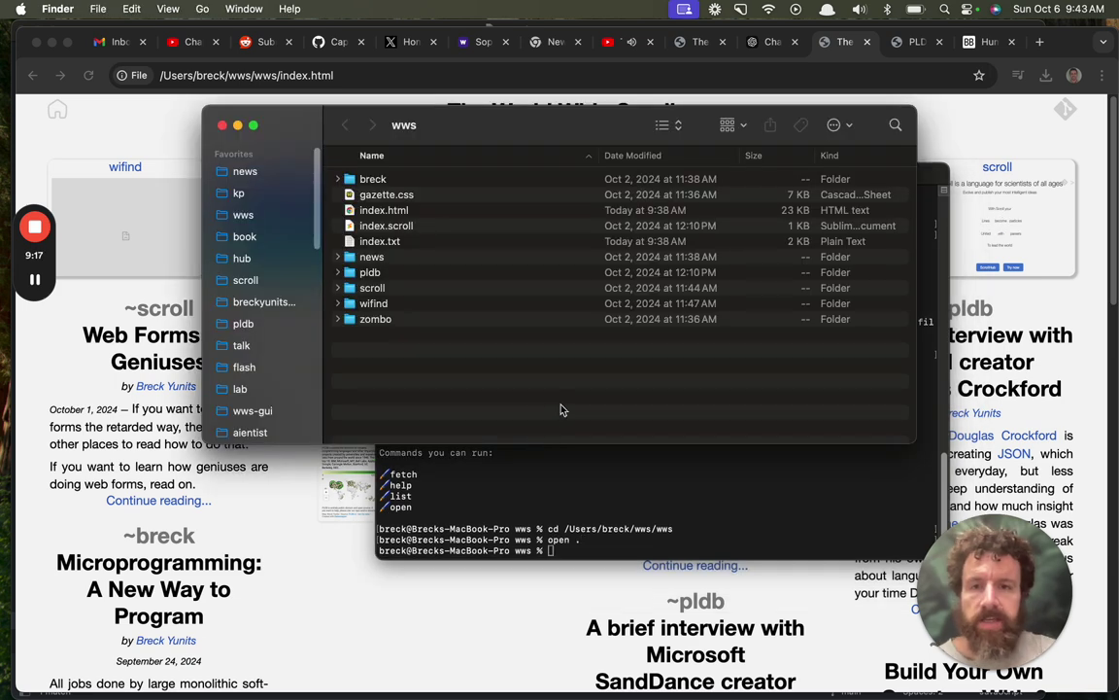
- Expand the zombo folder and select its readme.scroll file
{"action": "left_click", "coordinate": [338, 319]}
{"action": "scroll", "coordinate": [622, 420], "scroll_direction": "down", "scroll_amount": 5}
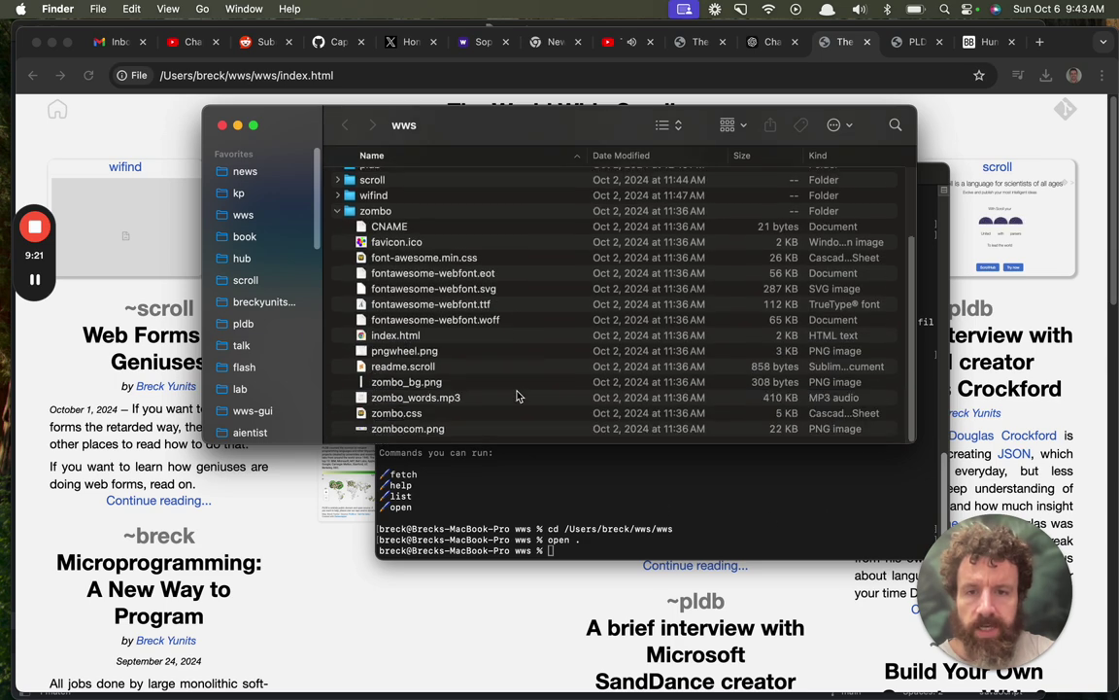
{"action": "left_click", "coordinate": [465, 369]}
{"action": "scroll", "coordinate": [336, 252], "scroll_direction": "up", "scroll_amount": 3}
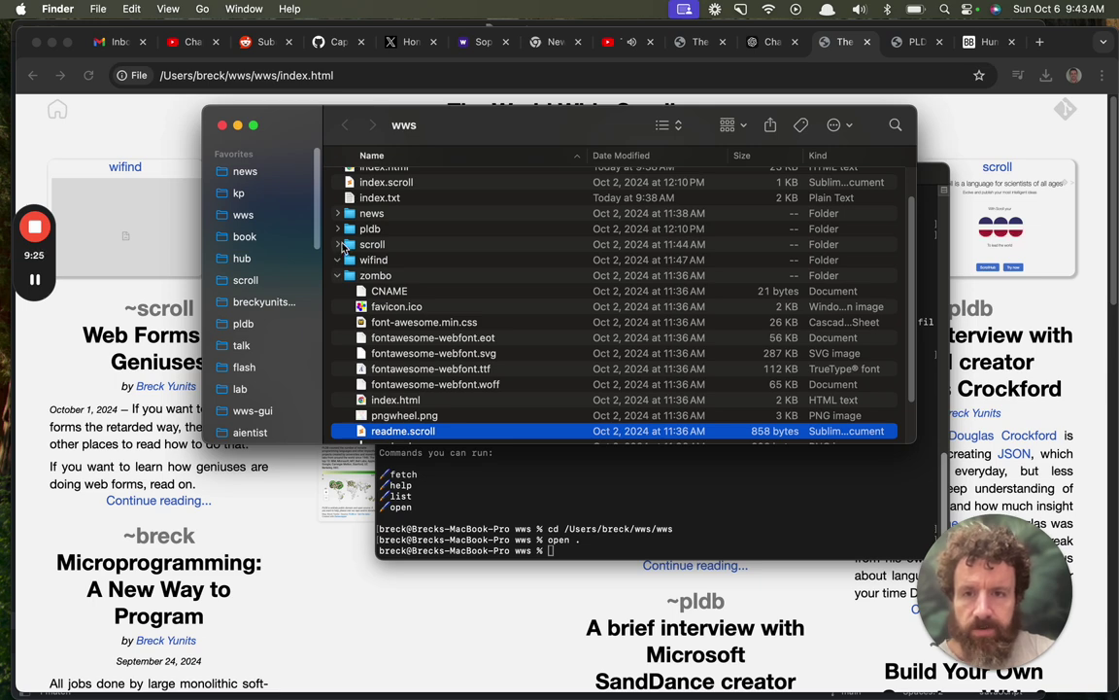
- Expand the scroll, pldb and news folders, and briefly expand and collapse the breck folder
{"action": "left_click", "coordinate": [337, 244]}
{"action": "left_click", "coordinate": [337, 228]}
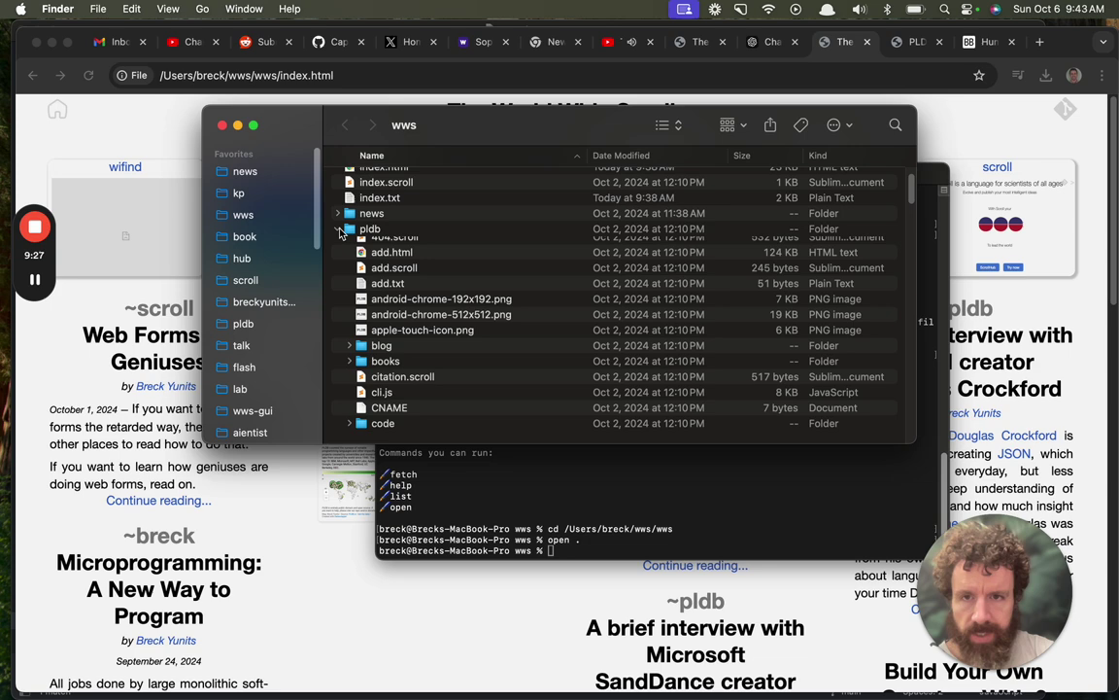
{"action": "left_click", "coordinate": [337, 213]}
{"action": "scroll", "coordinate": [337, 214], "scroll_direction": "up", "scroll_amount": 2}
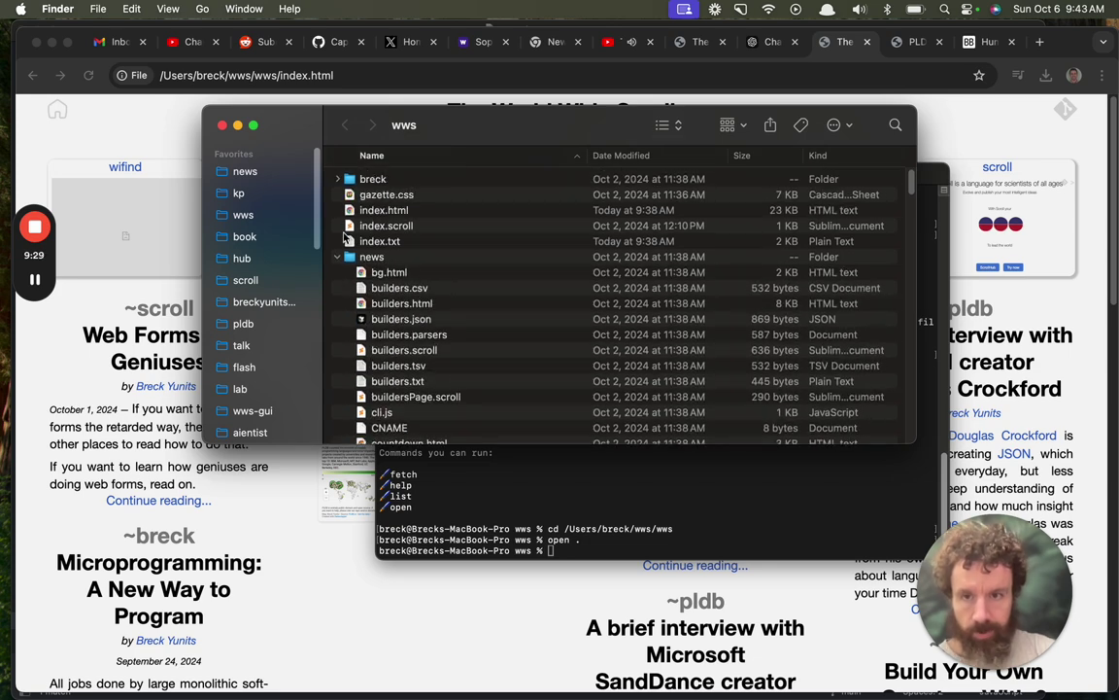
{"action": "left_click", "coordinate": [338, 178]}
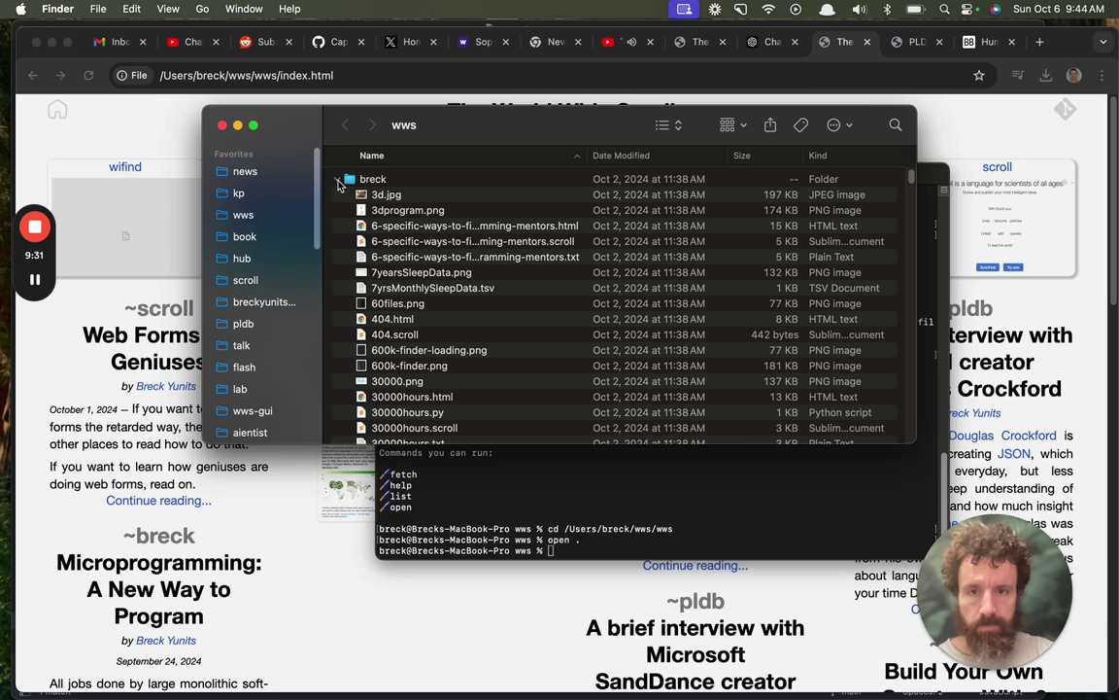
{"action": "left_click", "coordinate": [338, 179]}
{"action": "scroll", "coordinate": [359, 225], "scroll_direction": "down", "scroll_amount": 5}
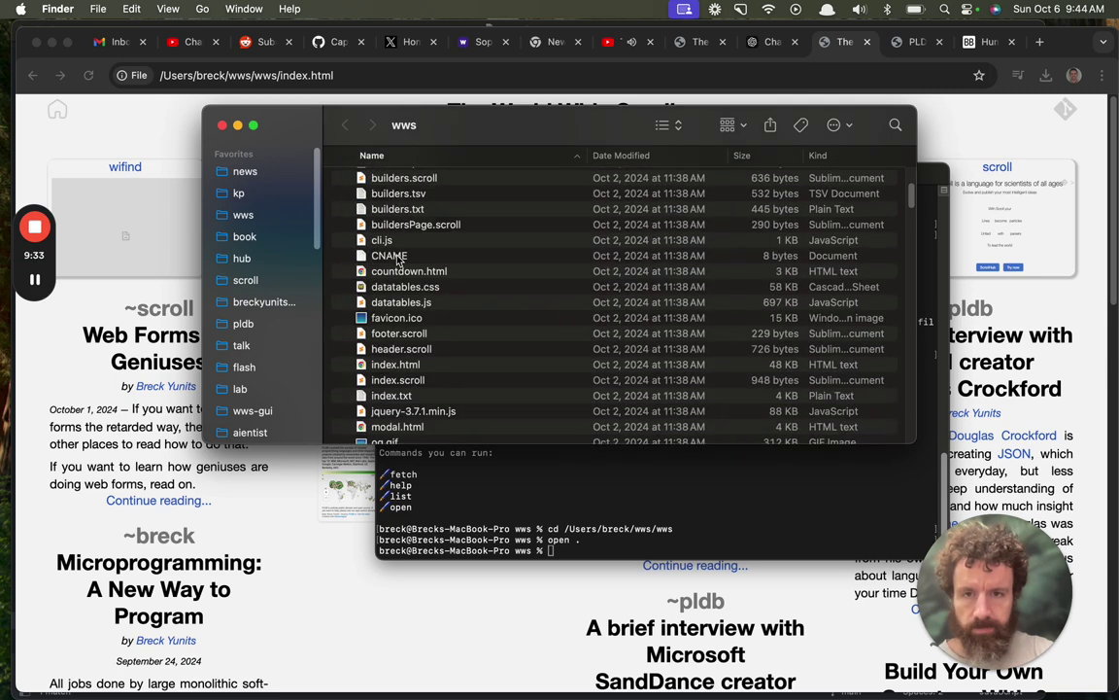
- Browse the news folder's files, selecting countdown.html, datatables.css, footer.scroll and header.scroll one after another
{"action": "left_click", "coordinate": [424, 274]}
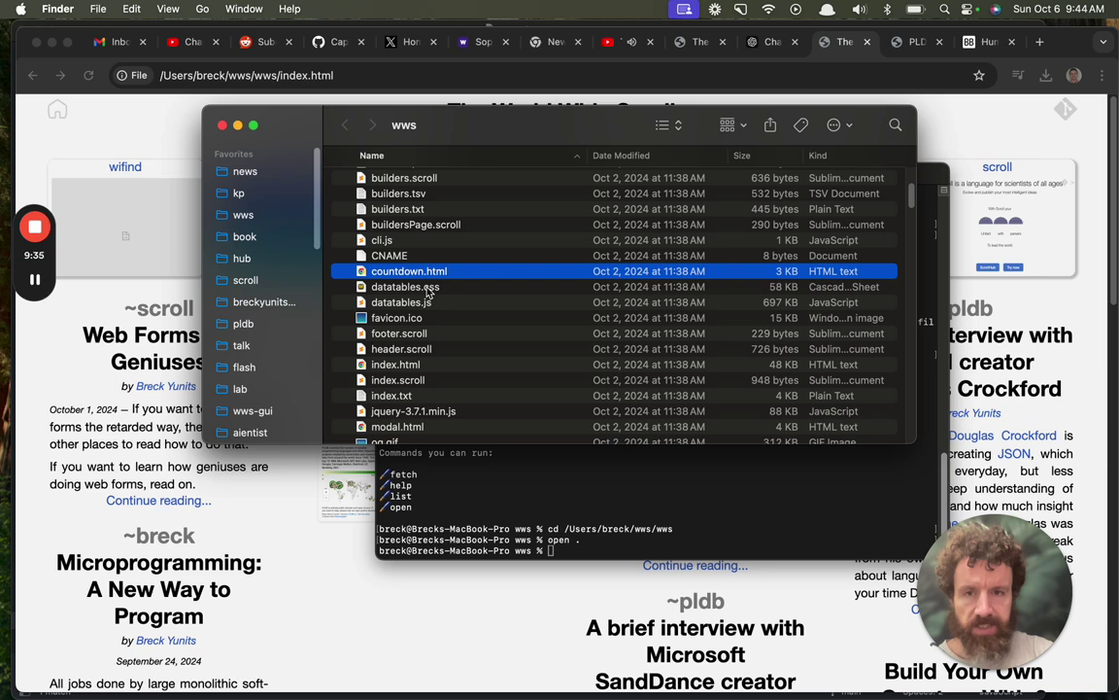
{"action": "left_click", "coordinate": [429, 286]}
{"action": "scroll", "coordinate": [442, 299], "scroll_direction": "down", "scroll_amount": 1}
{"action": "scroll", "coordinate": [439, 310], "scroll_direction": "down", "scroll_amount": 1}
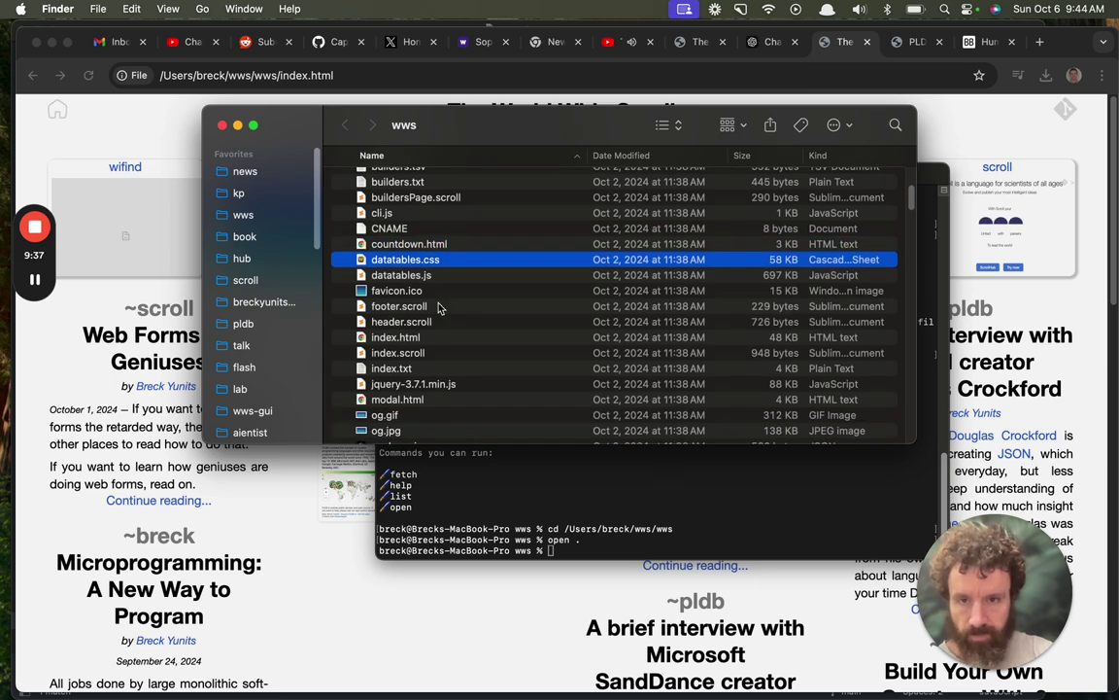
{"action": "left_click", "coordinate": [439, 306]}
{"action": "left_click", "coordinate": [438, 324]}
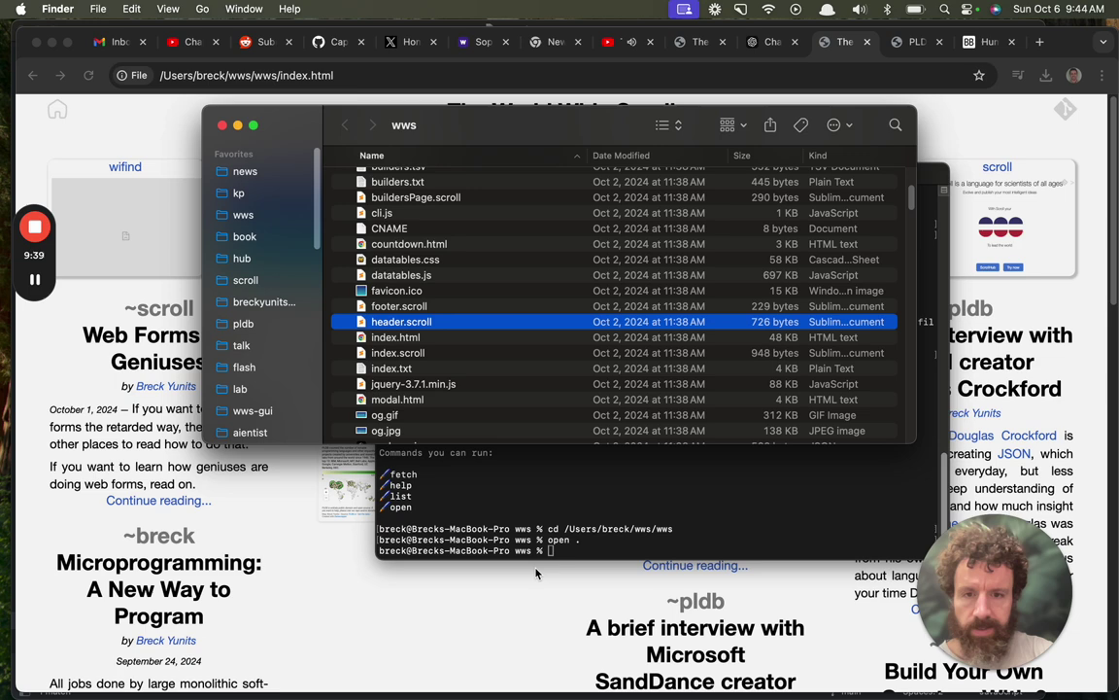
- Return to Terminal and open the current wws folder in Sublime Text with "s ."
{"action": "left_click", "coordinate": [488, 496]}
{"action": "type", "text": "subl ."}
{"action": "key", "text": "Return"}
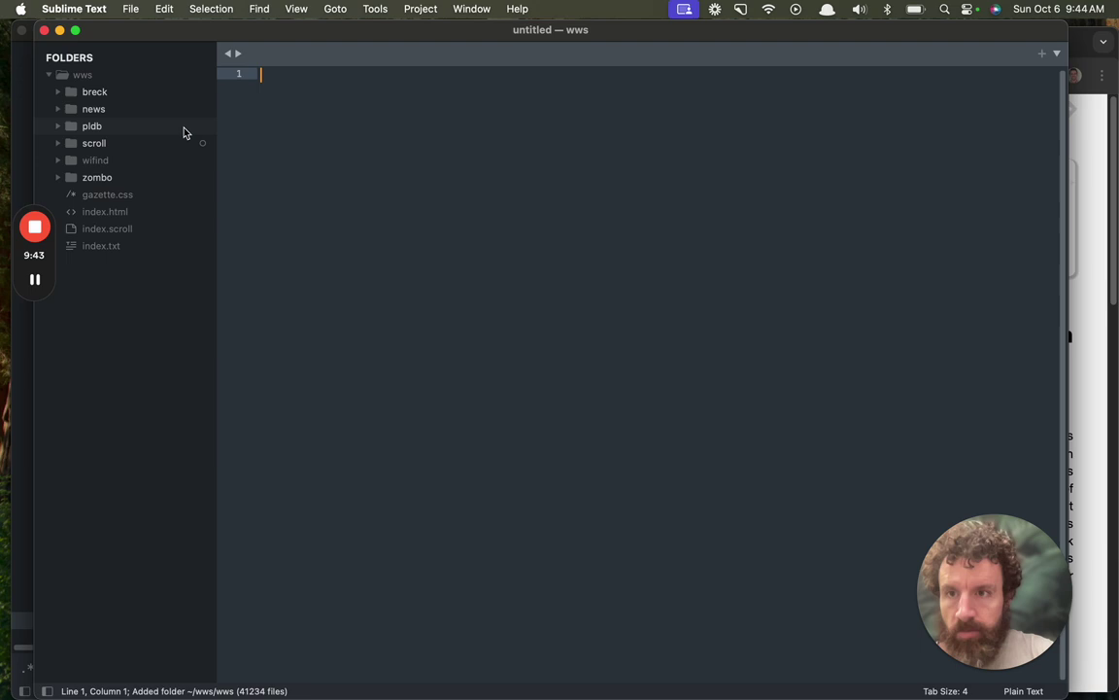
- Expand the pldb folder and open its index.scroll file to examine the source code
{"action": "left_click", "coordinate": [92, 126]}
{"action": "scroll", "coordinate": [182, 156], "scroll_direction": "down", "scroll_amount": 10}
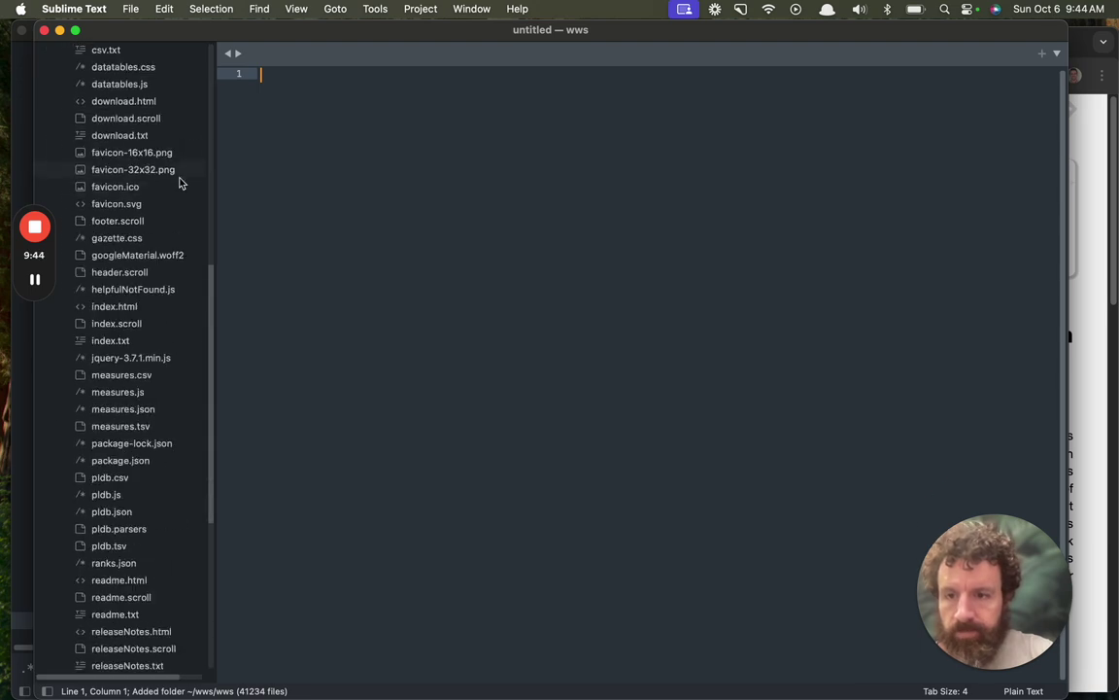
{"action": "left_click", "coordinate": [170, 329]}
{"action": "left_click", "coordinate": [448, 329]}
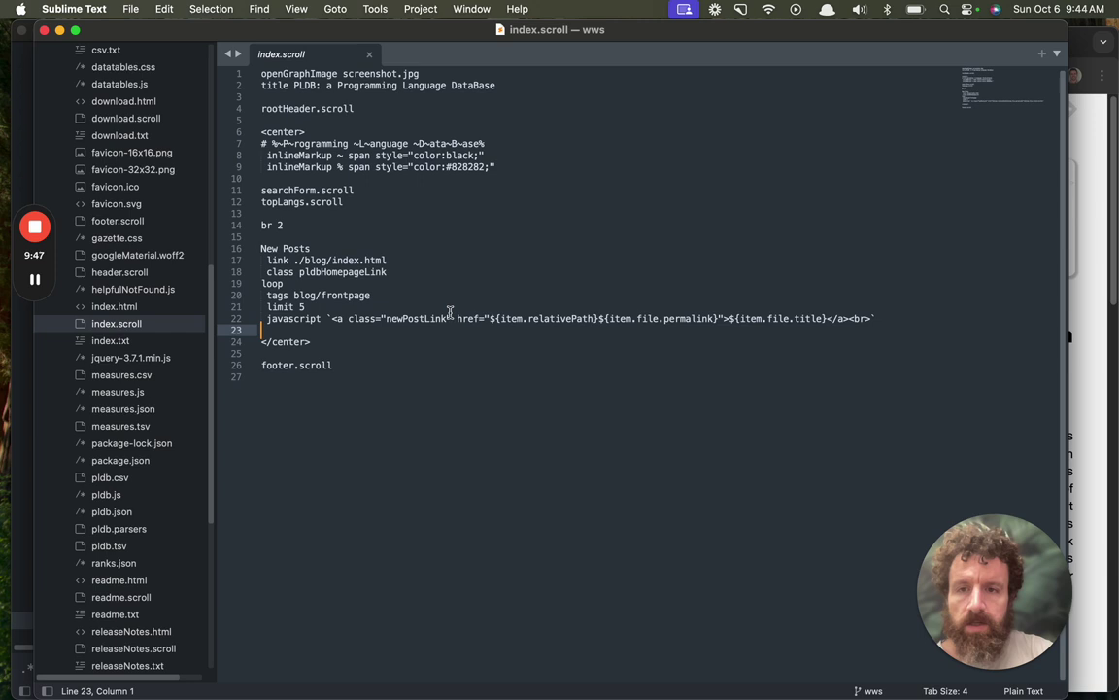
{"action": "left_click", "coordinate": [387, 306]}
{"action": "scroll", "coordinate": [162, 303], "scroll_direction": "down", "scroll_amount": 2}
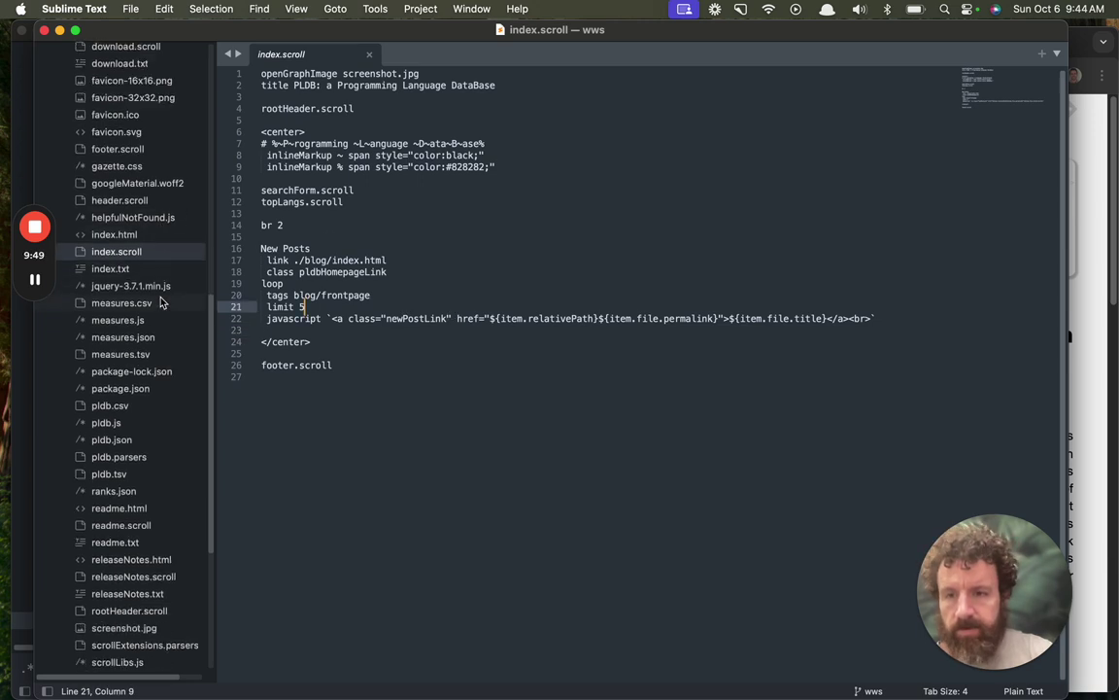
{"action": "scroll", "coordinate": [121, 262], "scroll_direction": "up", "scroll_amount": 11}
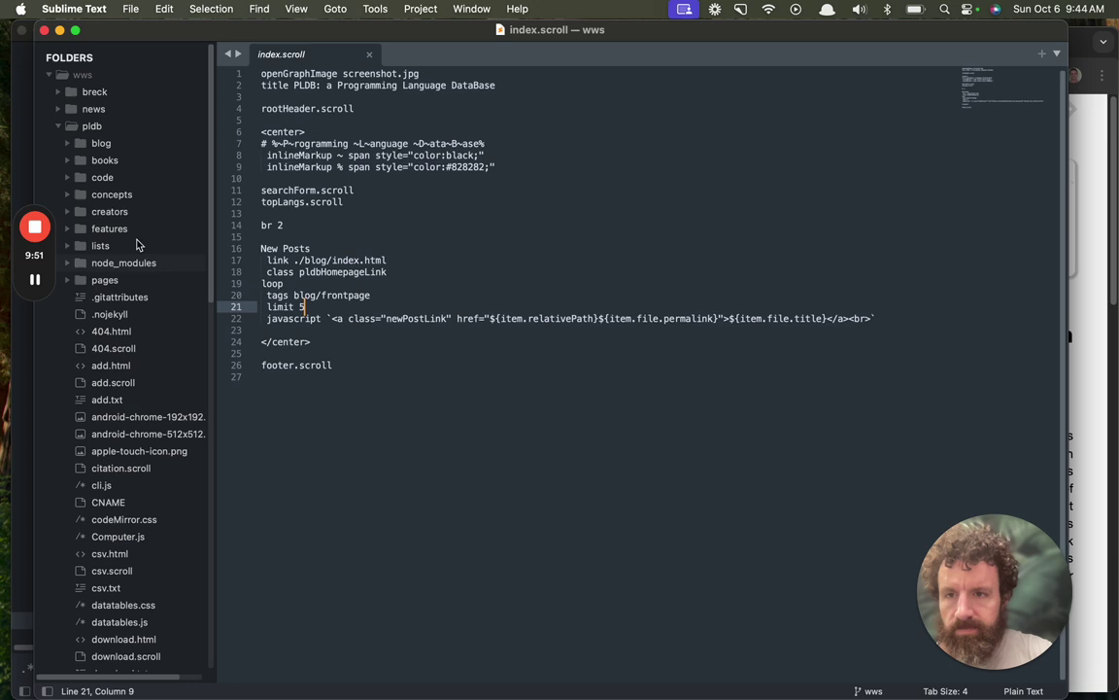
- Collapse the pldb folder, expand news and open its index.scroll file
{"action": "left_click", "coordinate": [127, 125]}
{"action": "left_click", "coordinate": [131, 106]}
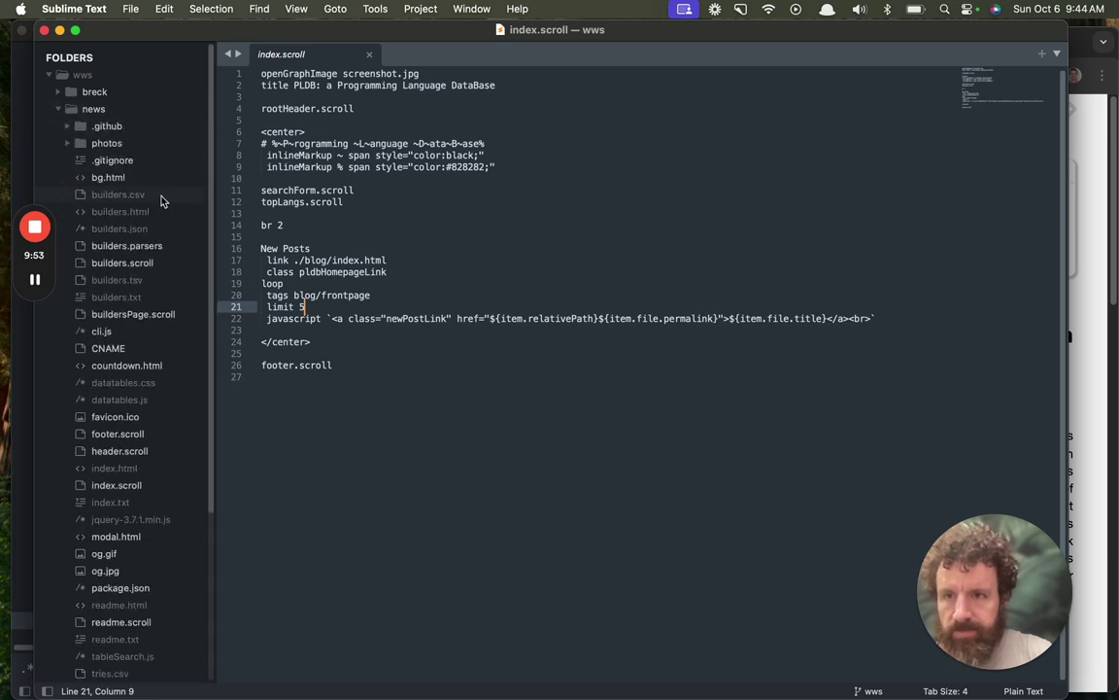
{"action": "scroll", "coordinate": [161, 206], "scroll_direction": "down", "scroll_amount": 4}
{"action": "left_click", "coordinate": [168, 348]}
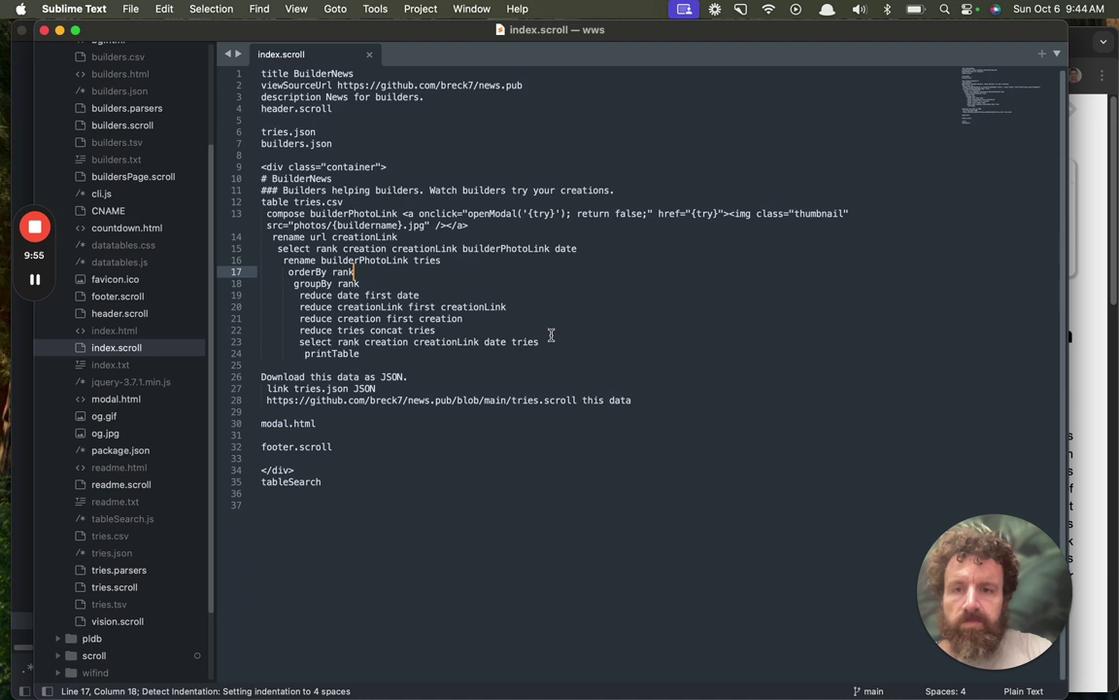
- Replace the opening container div tag on line 9 of the news index.scroll with the keyword "container"
{"action": "left_click_drag", "start_coordinate": [535, 408], "coordinate": [263, 70]}
{"action": "left_click", "coordinate": [352, 163]}
{"action": "key", "text": "shift+Right"}
{"action": "key", "text": "super+shift+Left"}
{"action": "type", "text": "conta"}
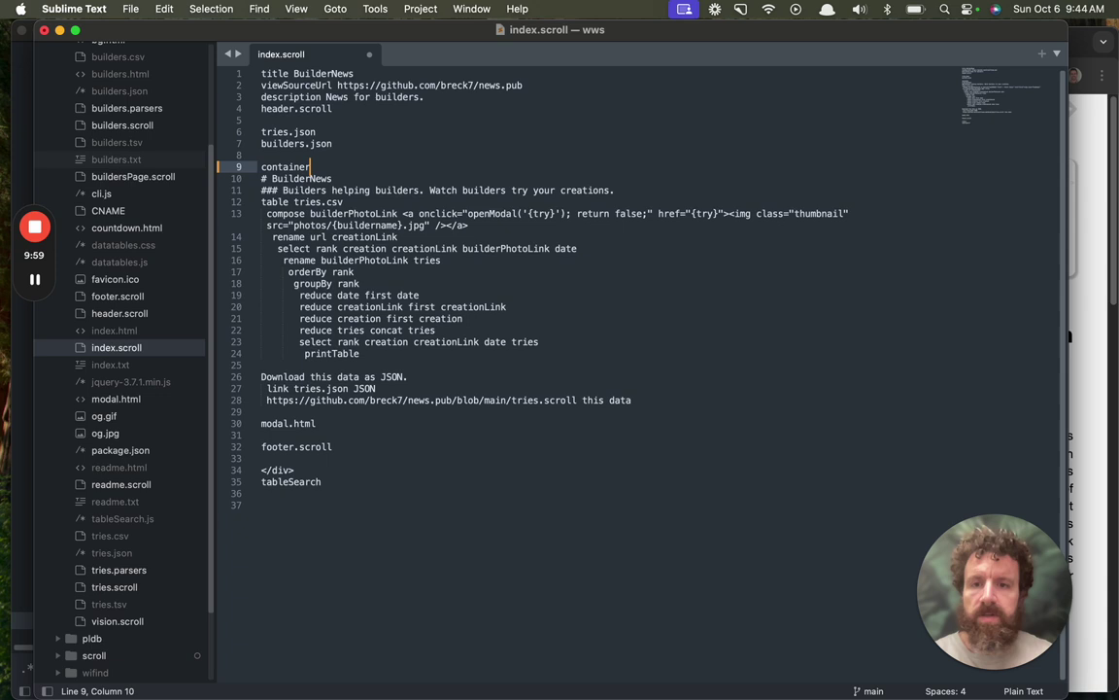
- Delete the closing </div> line above tableSearch near the end of the news index.scroll
{"action": "key", "text": "super+Down"}
{"action": "key", "text": "Up"}
{"action": "key", "text": "Up"}
{"action": "key", "text": "Up"}
{"action": "key", "text": "shift+Up"}
{"action": "key", "text": "BackSpace"}
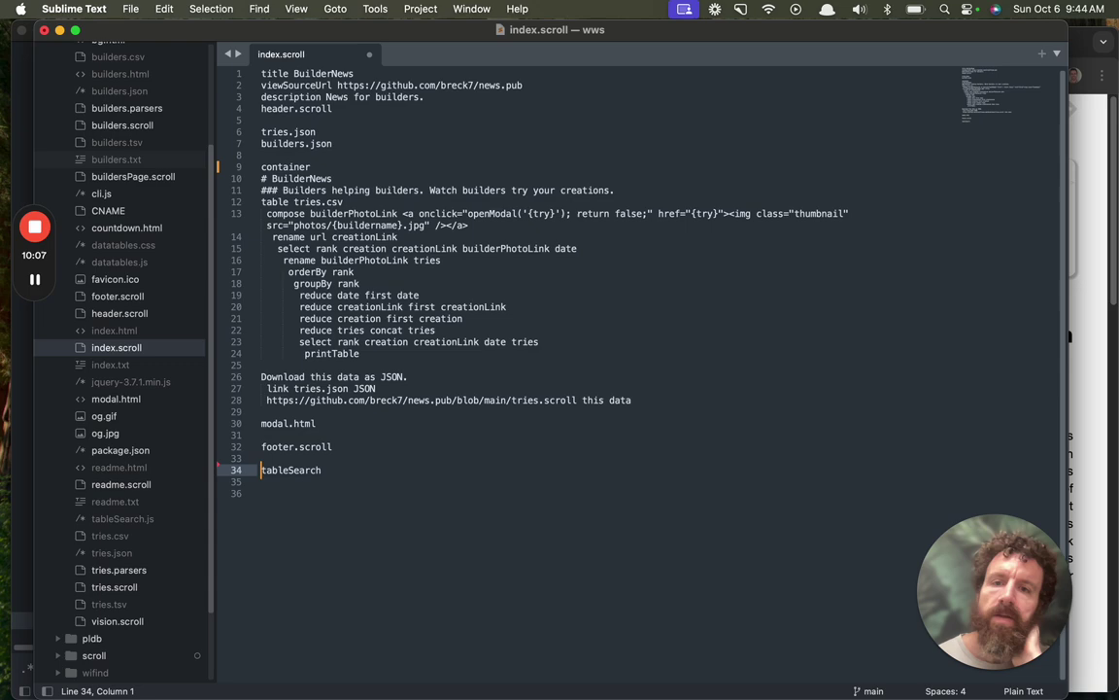
- Switch to Chrome and open news.pub in a new tab
{"action": "key", "text": "super+Tab"}
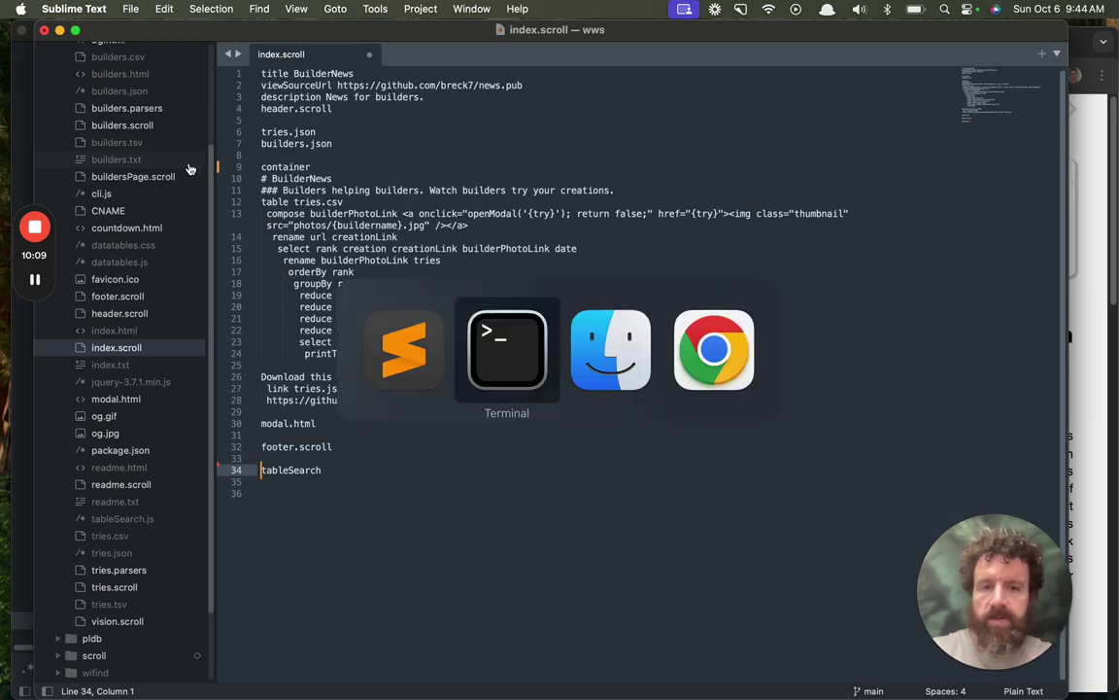
{"action": "key", "text": "super+Tab"}
{"action": "key", "text": "super+Tab"}
{"action": "key", "text": "super+t"}
{"action": "type", "text": "news."}
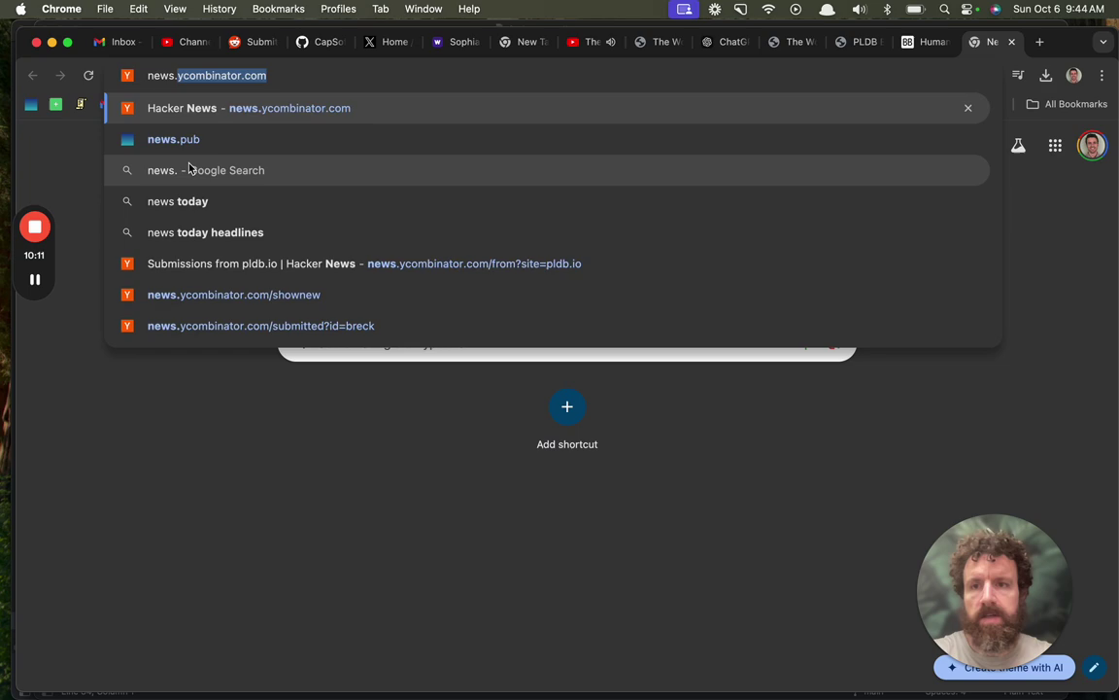
{"action": "type", "text": "pub"}
{"action": "key", "text": "Return"}
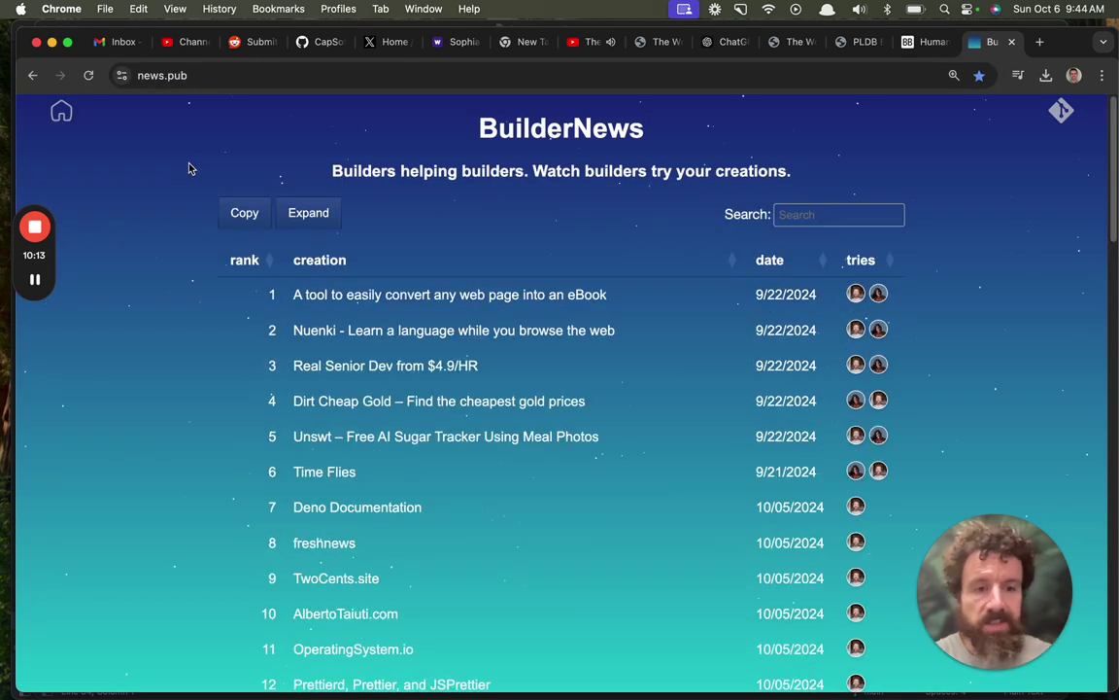
- Glance at the editor and Terminal, and open the local news folder's BuilderNews page from the World Wide Scroll page in Chrome
{"action": "key", "text": "super+Tab"}
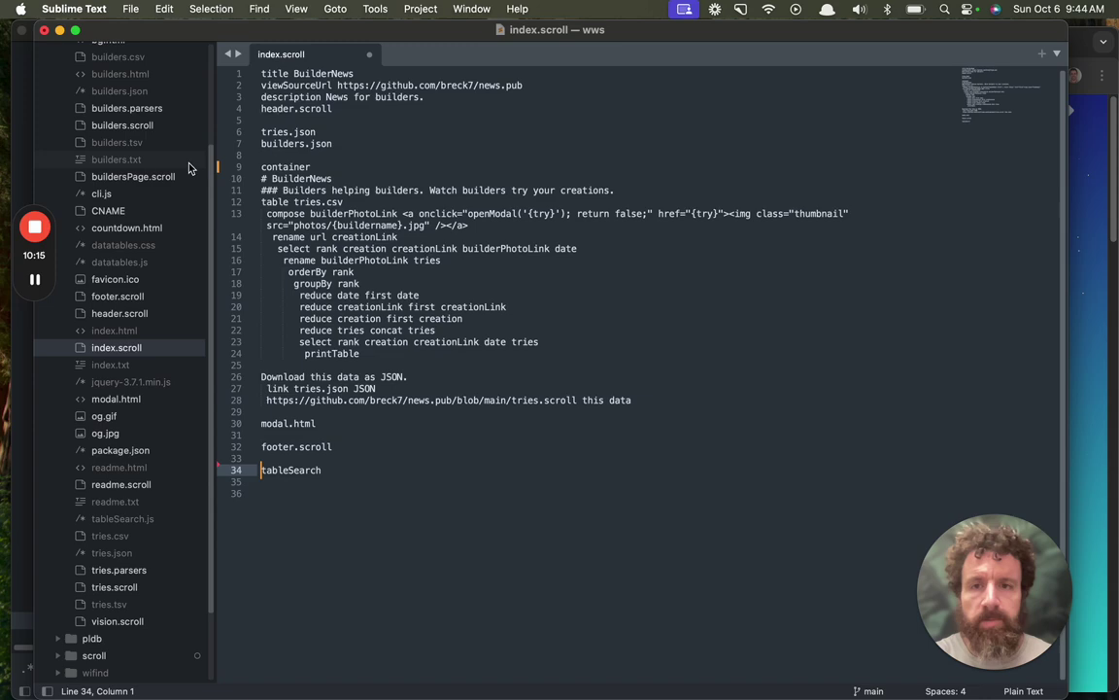
{"action": "key", "text": "super+Tab"}
{"action": "key", "text": "super+Tab"}
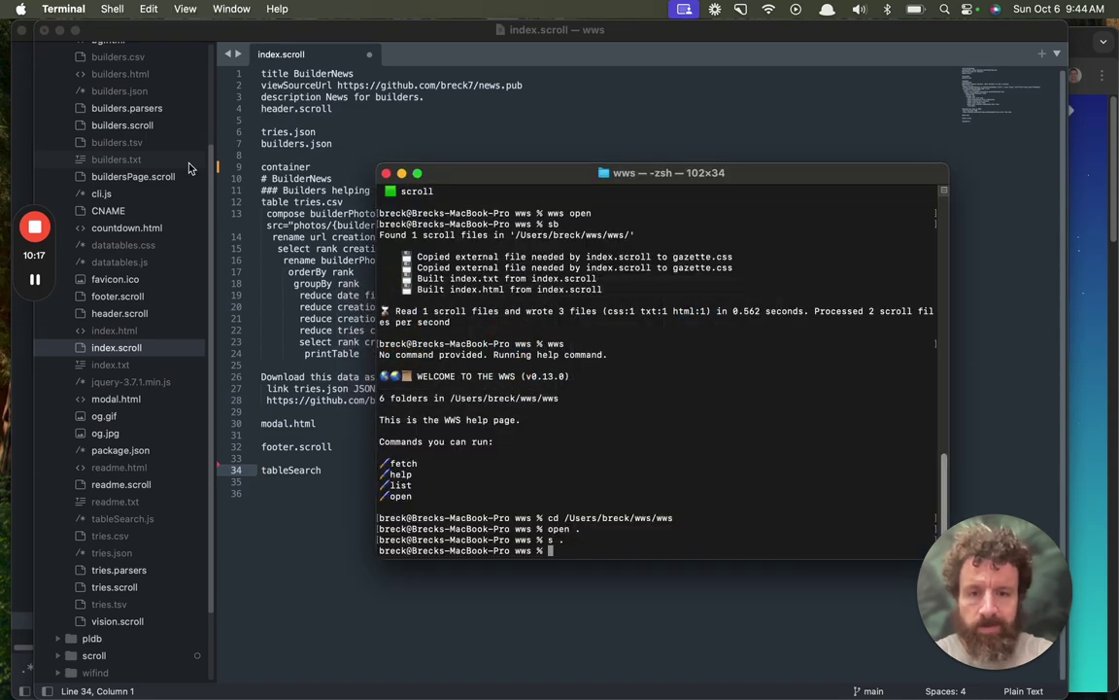
{"action": "key", "text": "super+Tab"}
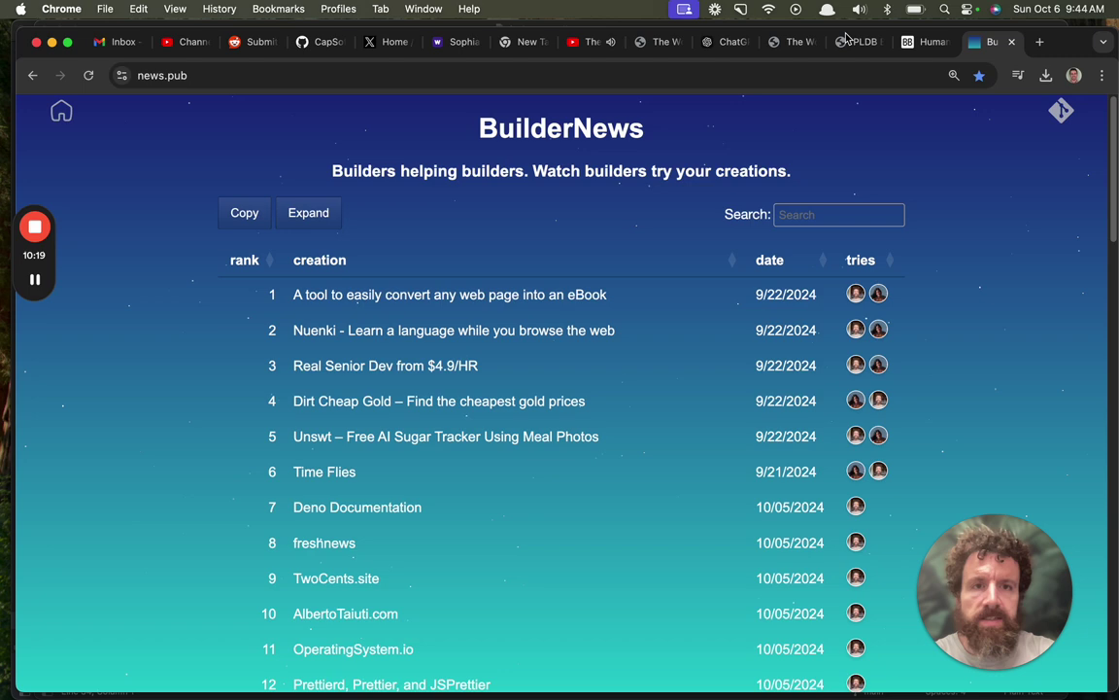
{"action": "left_click", "coordinate": [811, 42]}
{"action": "left_click", "coordinate": [304, 171]}
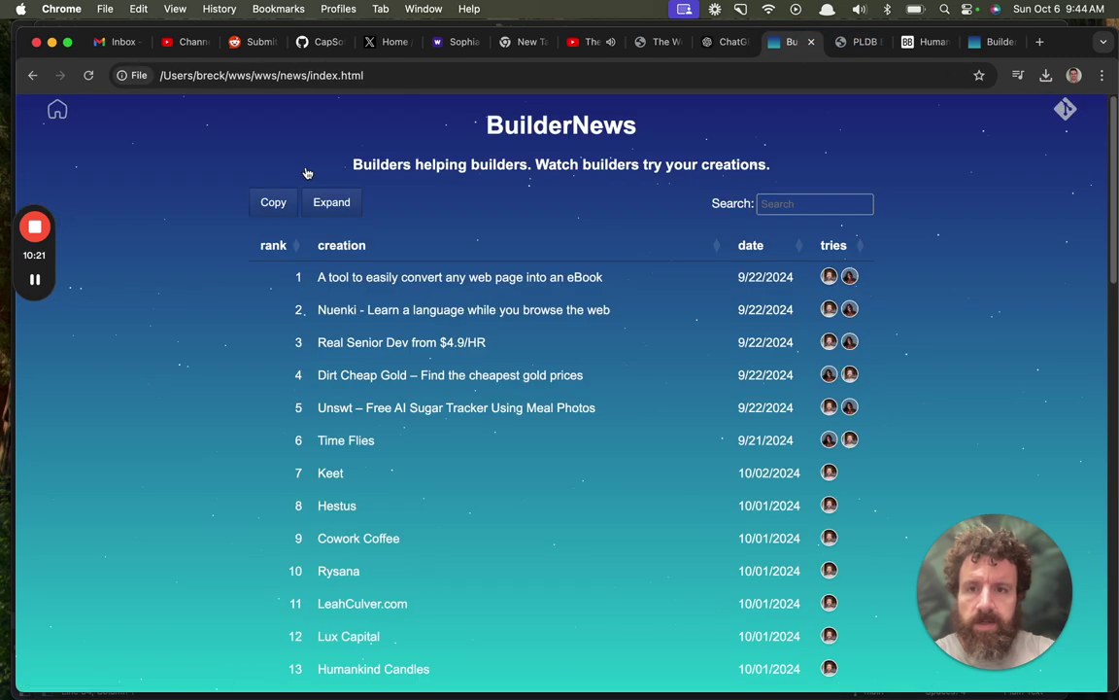
- Examine the local BuilderNews table down to its footer links, including one entry in the tries column
{"action": "scroll", "coordinate": [583, 309], "scroll_direction": "down", "scroll_amount": 10}
{"action": "scroll", "coordinate": [437, 408], "scroll_direction": "up", "scroll_amount": 6}
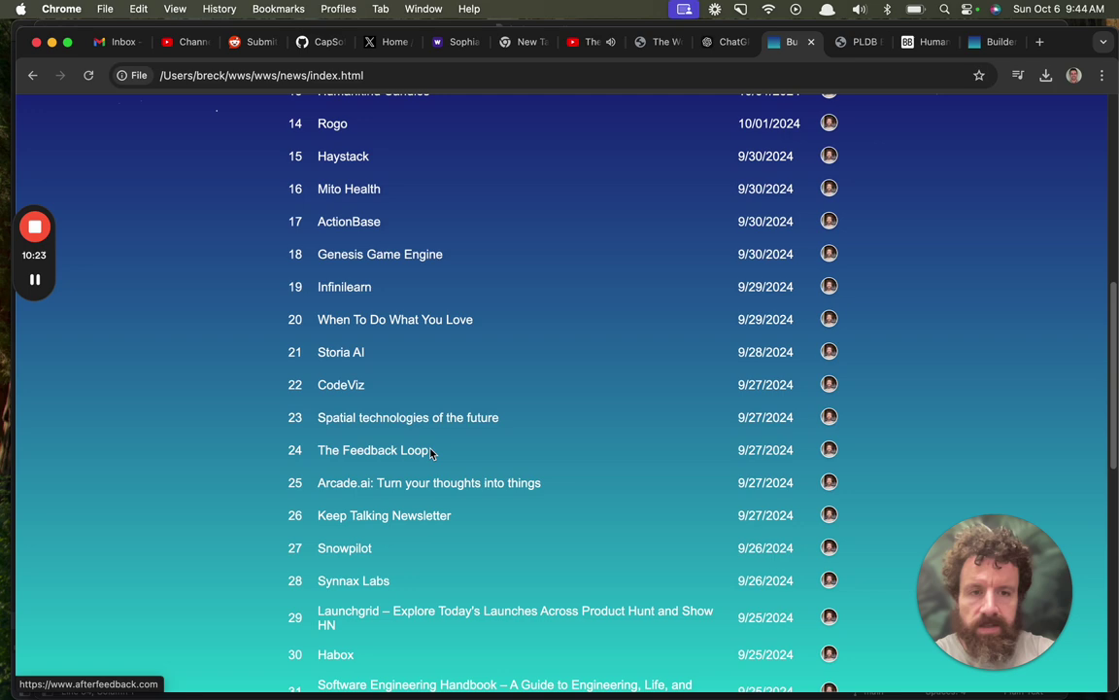
{"action": "scroll", "coordinate": [486, 452], "scroll_direction": "down", "scroll_amount": 5}
{"action": "left_click", "coordinate": [829, 372]}
{"action": "left_click", "coordinate": [931, 375]}
{"action": "scroll", "coordinate": [887, 405], "scroll_direction": "down", "scroll_amount": 5}
{"action": "scroll", "coordinate": [554, 472], "scroll_direction": "down", "scroll_amount": 4}
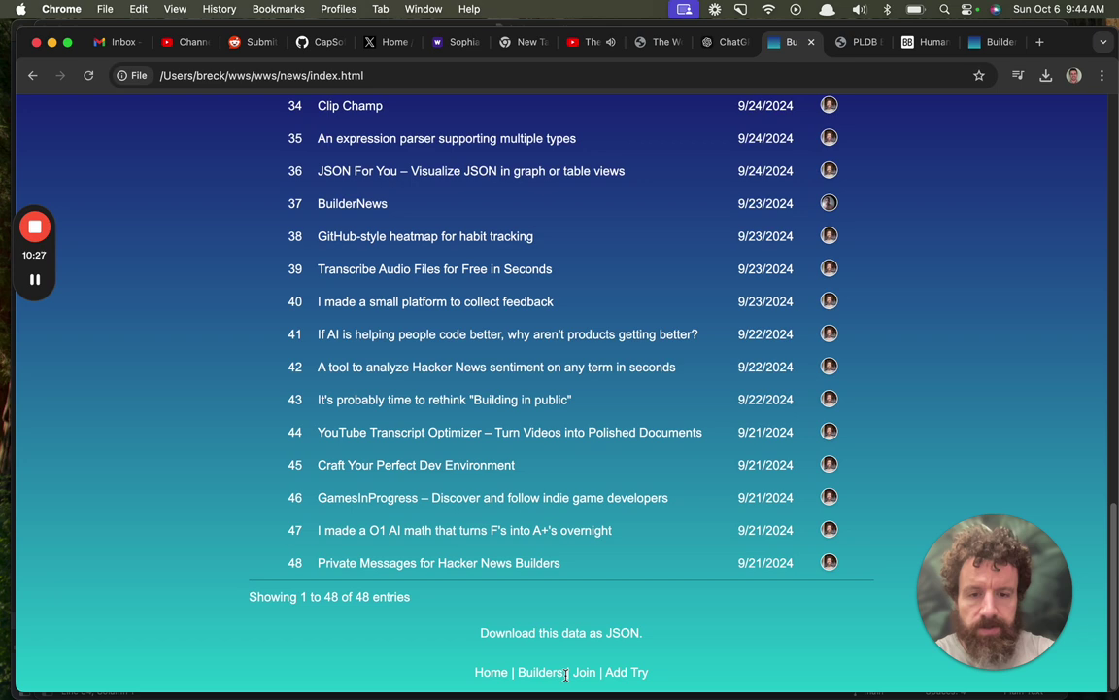
- Open the Builders page from the BuilderNews footer and return to the BuilderNews home page
{"action": "scroll", "coordinate": [428, 419], "scroll_direction": "up", "scroll_amount": 10}
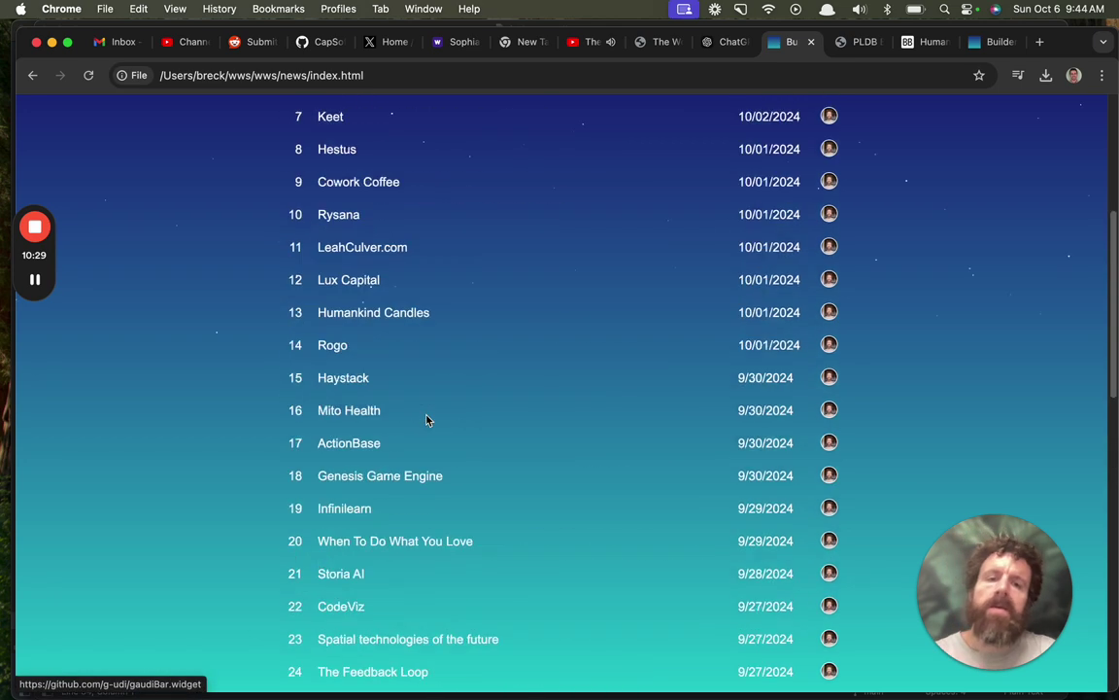
{"action": "scroll", "coordinate": [428, 419], "scroll_direction": "down", "scroll_amount": 10}
{"action": "left_click", "coordinate": [530, 671]}
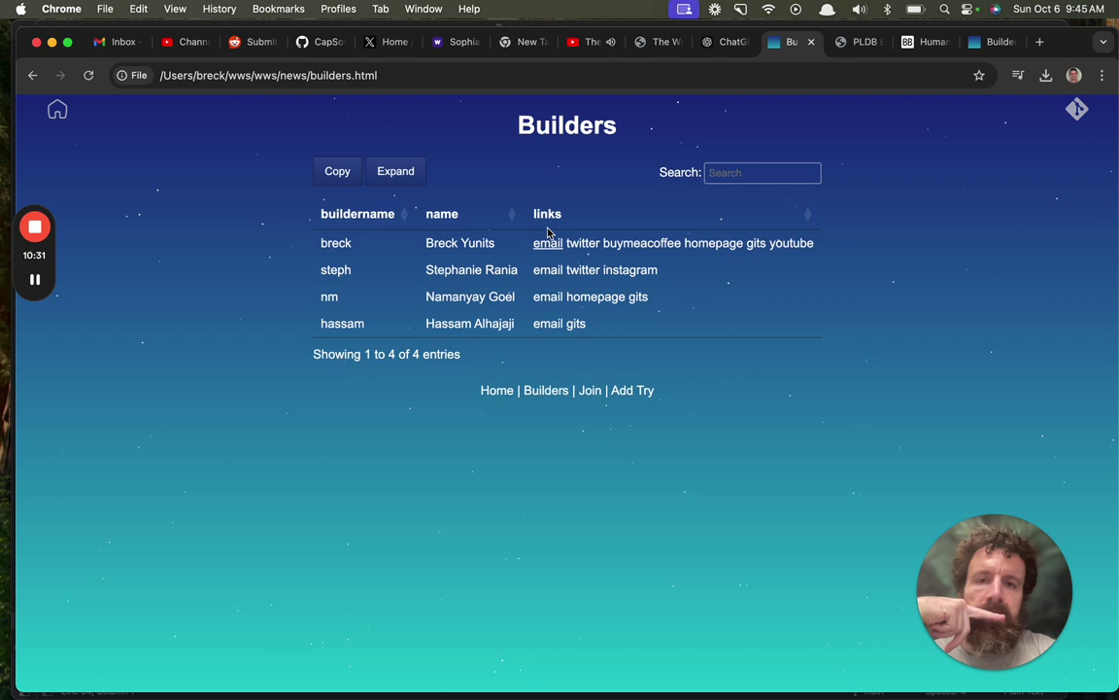
{"action": "left_click", "coordinate": [53, 111]}
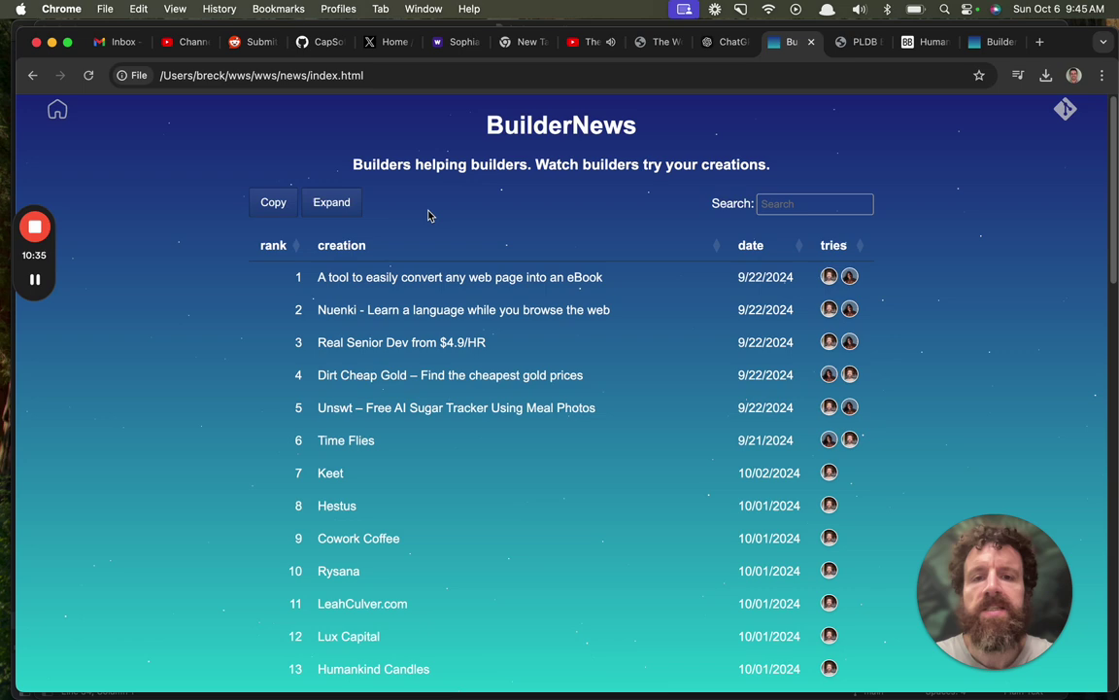
- Switch to Terminal and update the local folders with "wws fetch"
{"action": "key", "text": "super+Tab"}
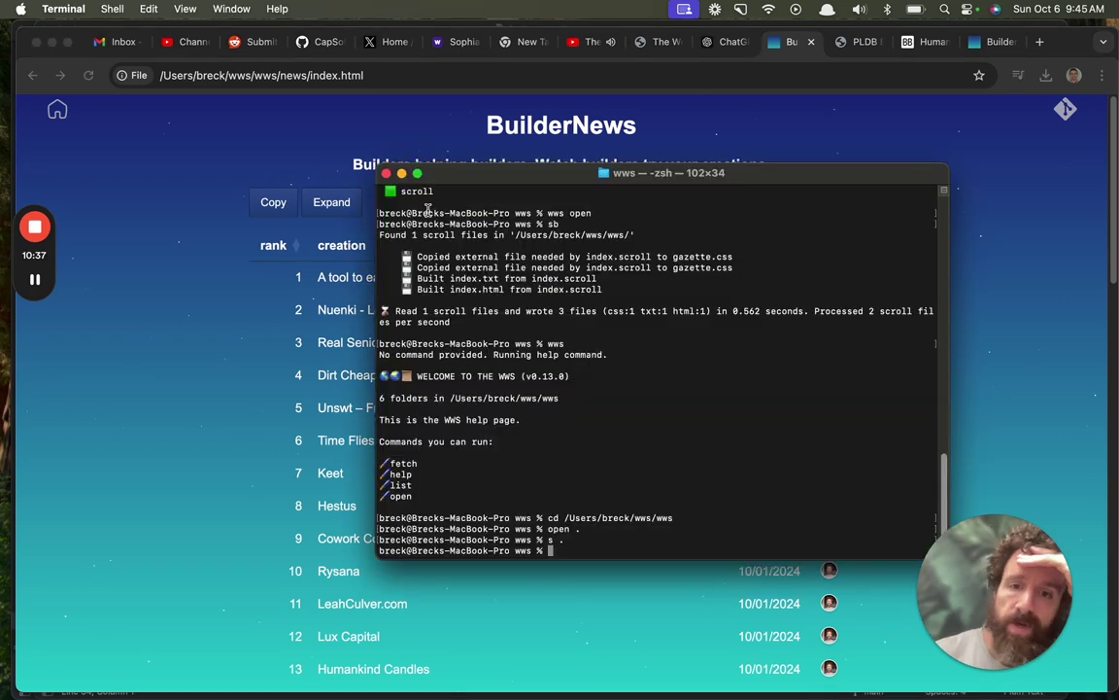
{"action": "type", "text": "wws fetch"}
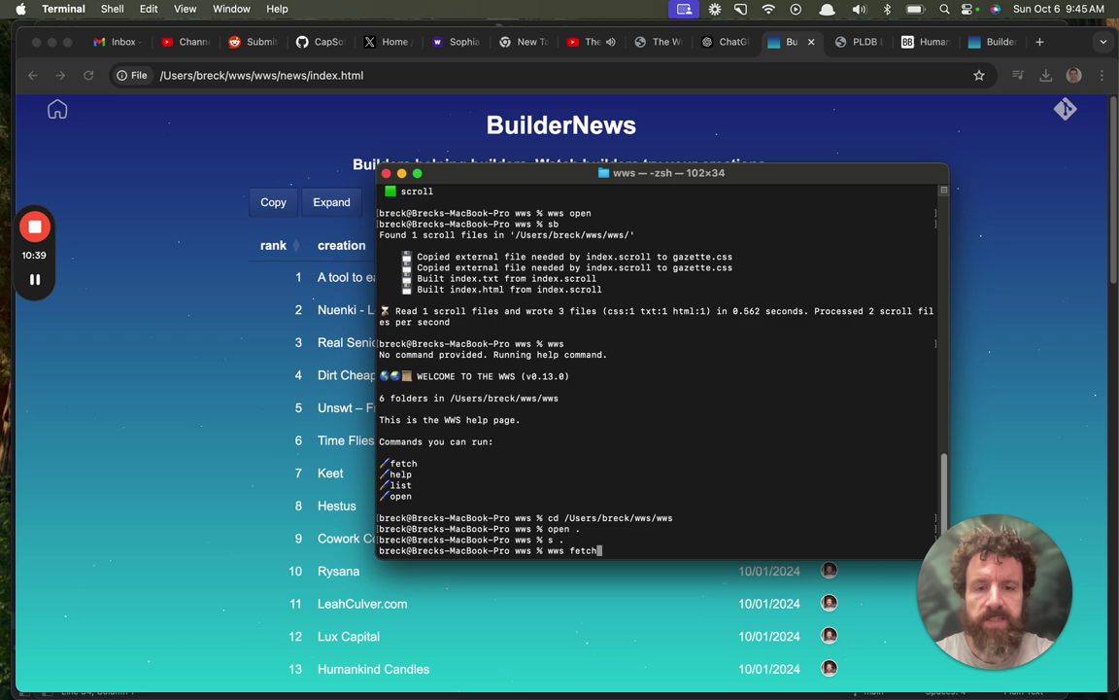
{"action": "key", "text": "Return"}
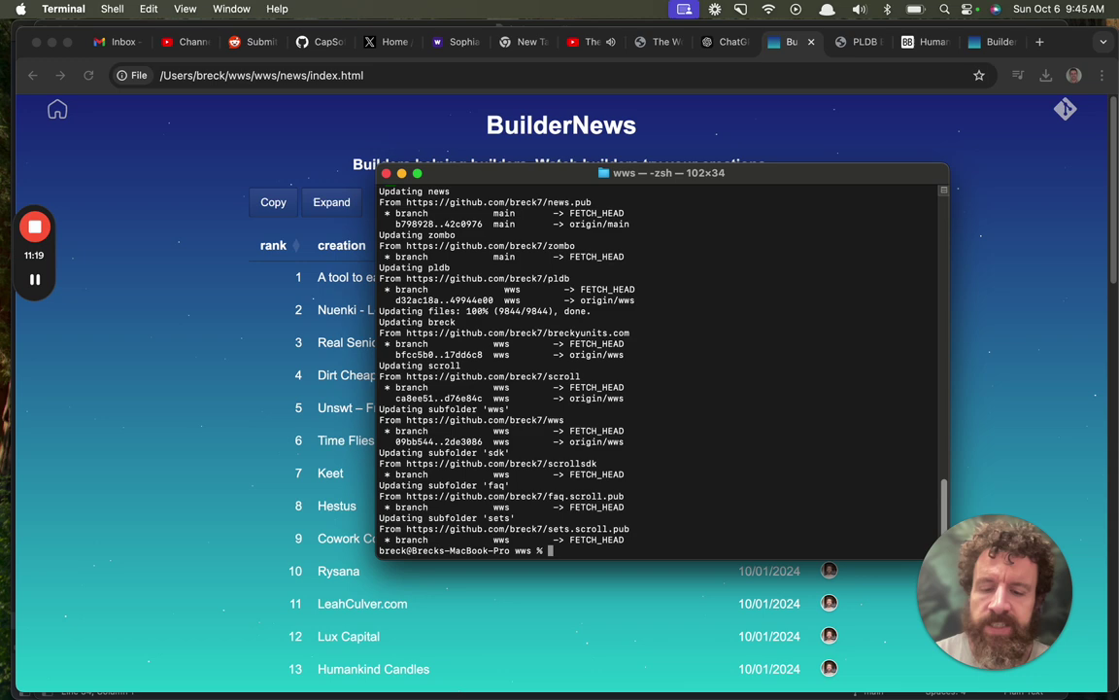
- Switch to Chrome and bring up the live BuilderNews page at news.pub among the already open pages
{"action": "key", "text": "super+Tab"}
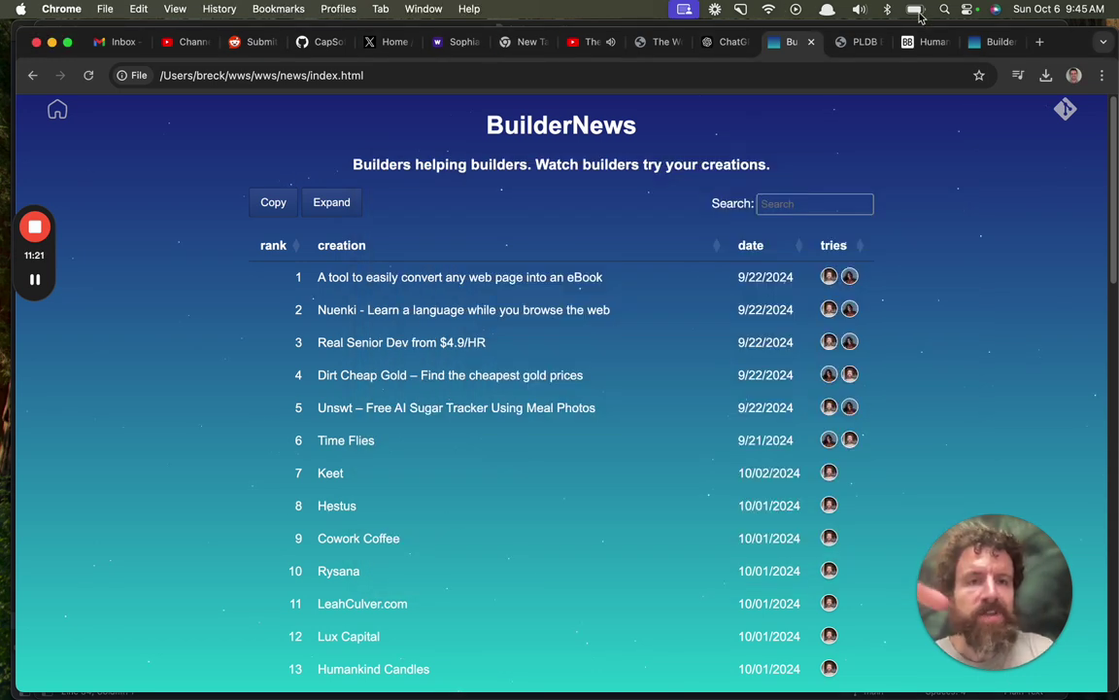
{"action": "left_click", "coordinate": [861, 41]}
{"action": "left_click", "coordinate": [931, 41]}
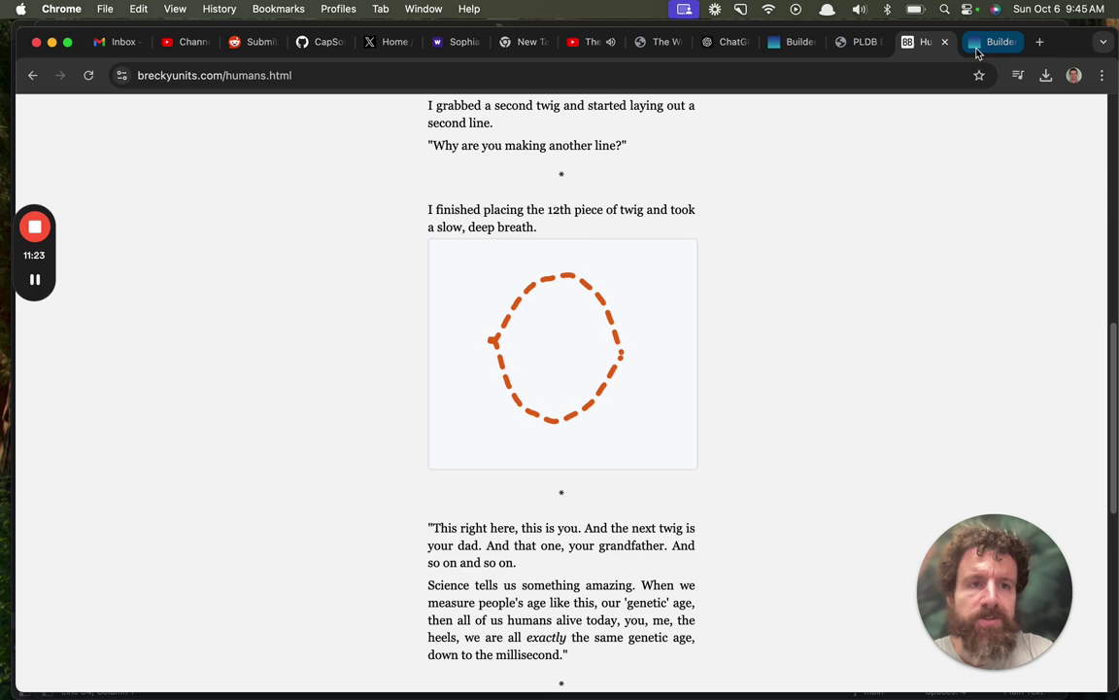
{"action": "left_click", "coordinate": [983, 42]}
- Switch to Terminal and open the local World Wide Scroll page with "wws open"
{"action": "key", "text": "super+Tab"}
{"action": "type", "text": "wws"}
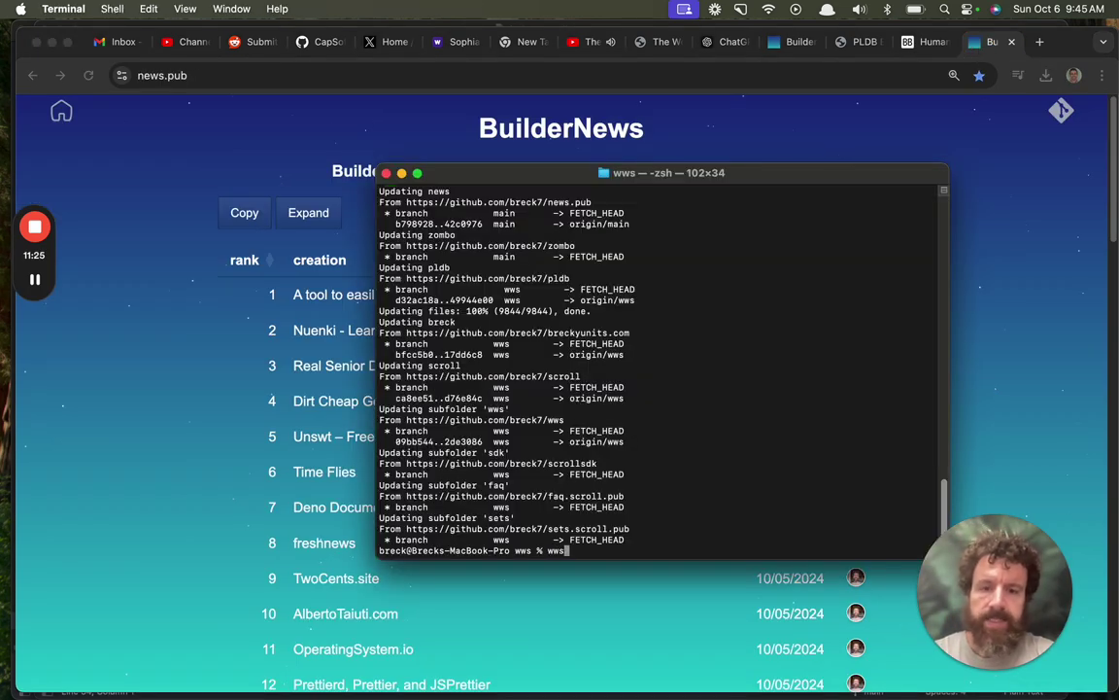
{"action": "key", "text": "Return"}
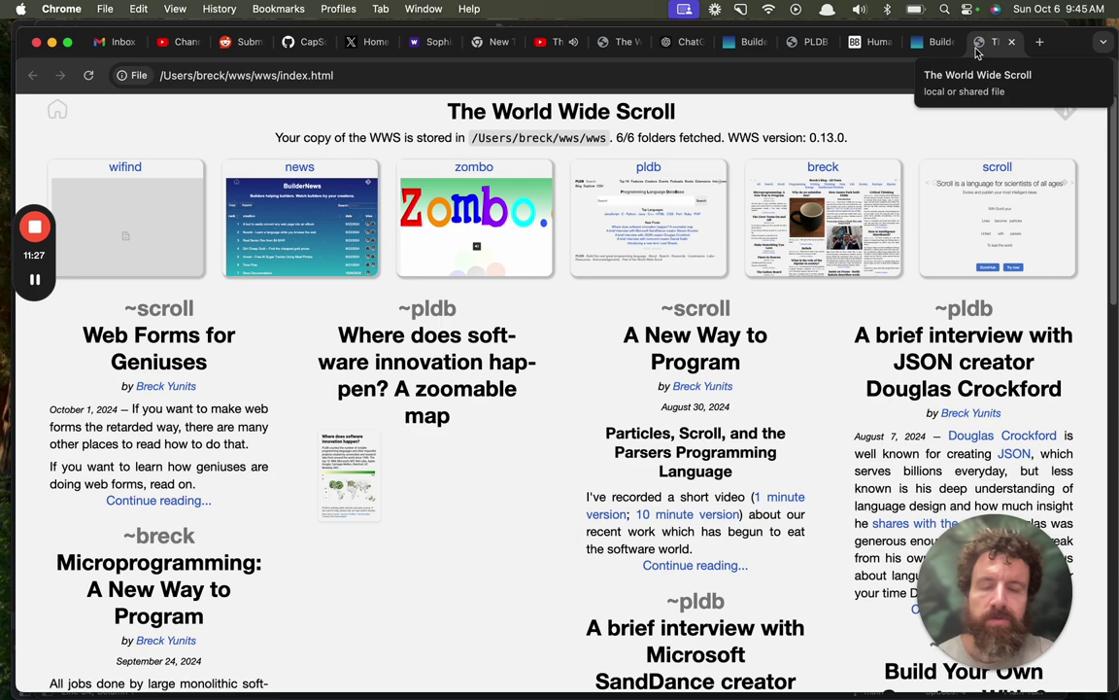
- Examine the articles collected from the fetched folders on the World Wide Scroll page, down to the Unfetched section at its end
{"action": "scroll", "coordinate": [382, 376], "scroll_direction": "down", "scroll_amount": 5}
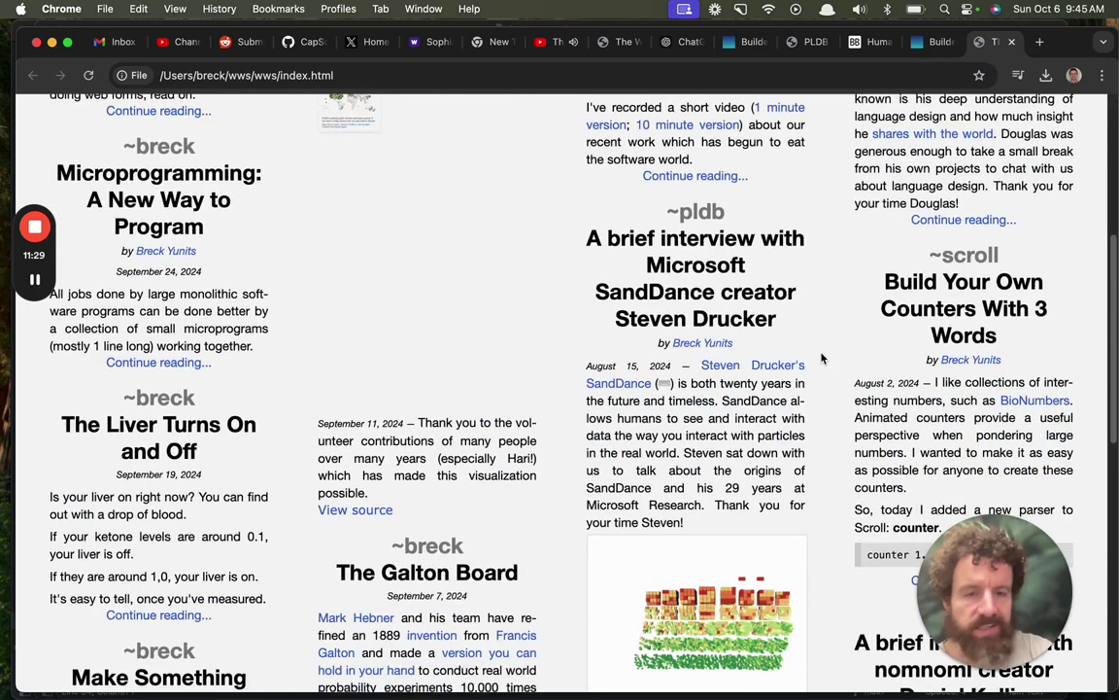
{"action": "scroll", "coordinate": [739, 314], "scroll_direction": "down", "scroll_amount": 2}
{"action": "scroll", "coordinate": [704, 278], "scroll_direction": "down", "scroll_amount": 4}
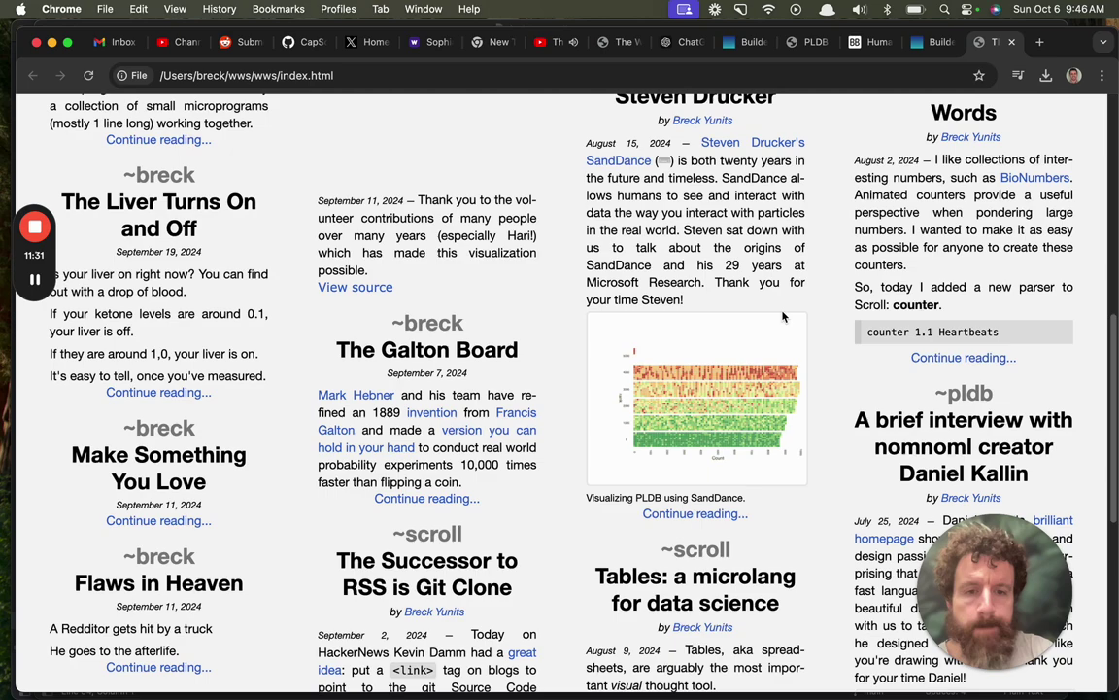
{"action": "scroll", "coordinate": [431, 506], "scroll_direction": "down", "scroll_amount": 5}
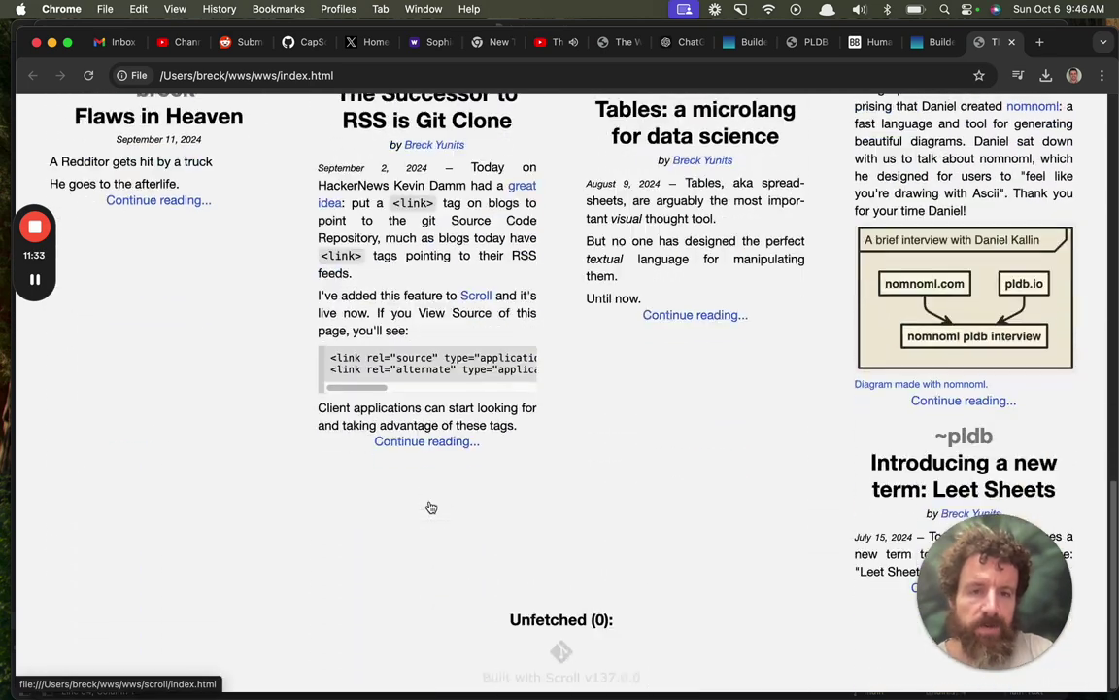
{"action": "scroll", "coordinate": [429, 507], "scroll_direction": "up", "scroll_amount": 5}
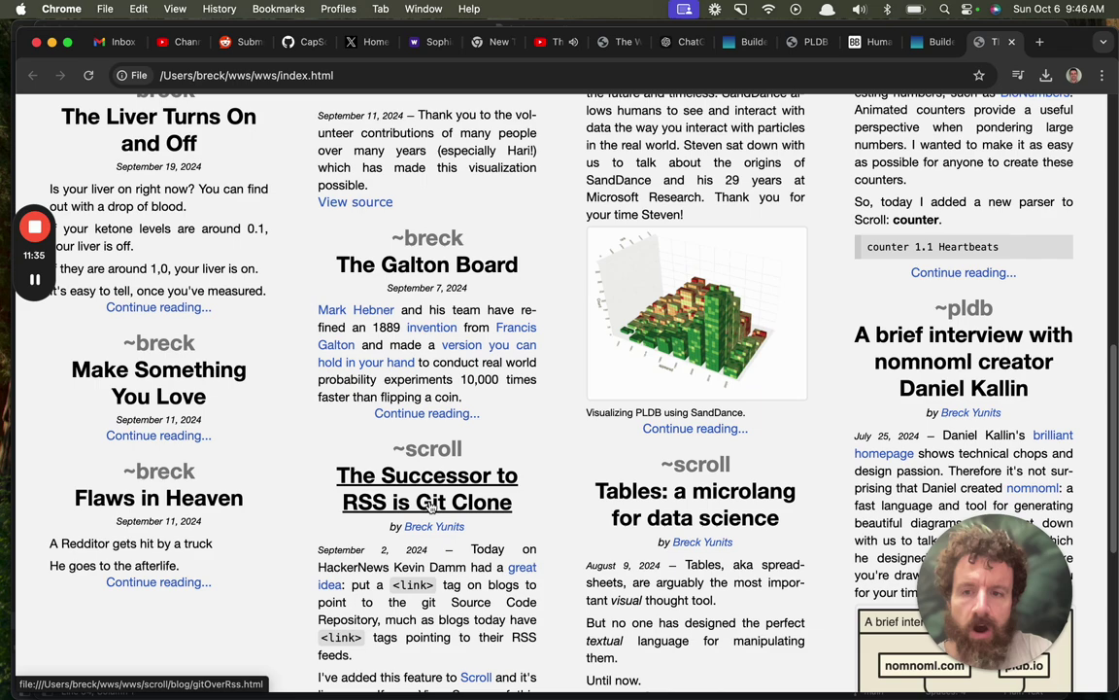
{"action": "scroll", "coordinate": [430, 505], "scroll_direction": "up", "scroll_amount": 1}
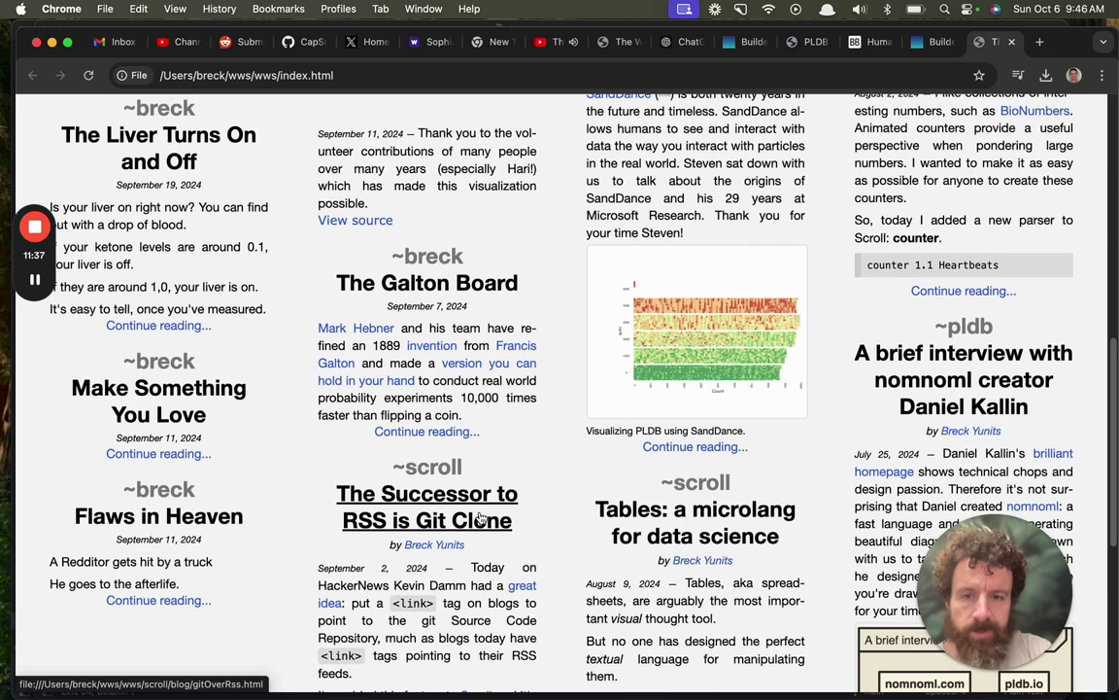
{"action": "scroll", "coordinate": [681, 522], "scroll_direction": "up", "scroll_amount": 2}
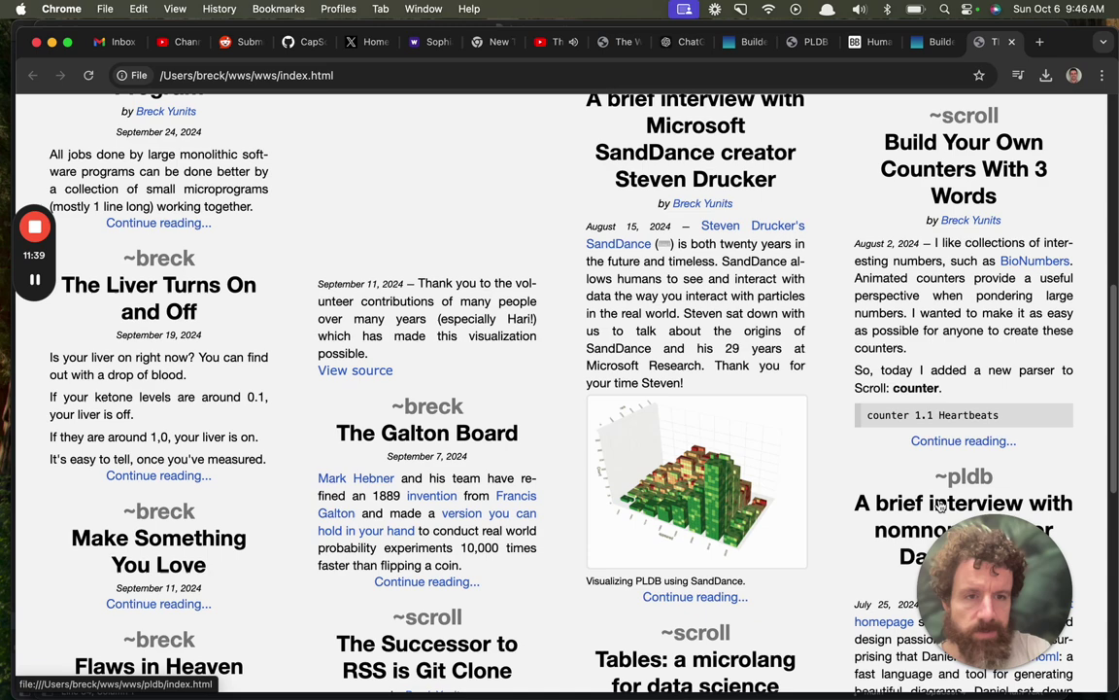
{"action": "scroll", "coordinate": [498, 452], "scroll_direction": "up", "scroll_amount": 2}
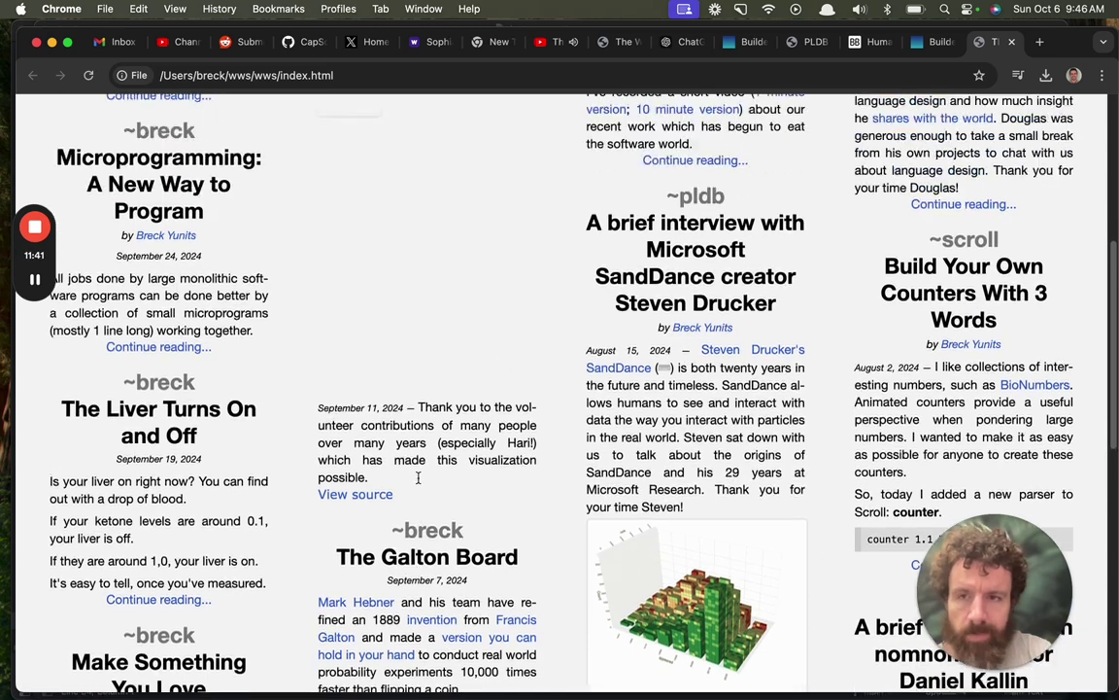
{"action": "scroll", "coordinate": [418, 477], "scroll_direction": "up", "scroll_amount": 1}
- Open the local PLDB interview with the Microsoft SandDance creator and return to the World Wide Scroll page
{"action": "left_click", "coordinate": [439, 579]}
{"action": "scroll", "coordinate": [255, 340], "scroll_direction": "down", "scroll_amount": 3}
{"action": "scroll", "coordinate": [255, 340], "scroll_direction": "down", "scroll_amount": 3}
{"action": "scroll", "coordinate": [412, 342], "scroll_direction": "left", "scroll_amount": 5}
{"action": "left_click", "coordinate": [731, 303]}
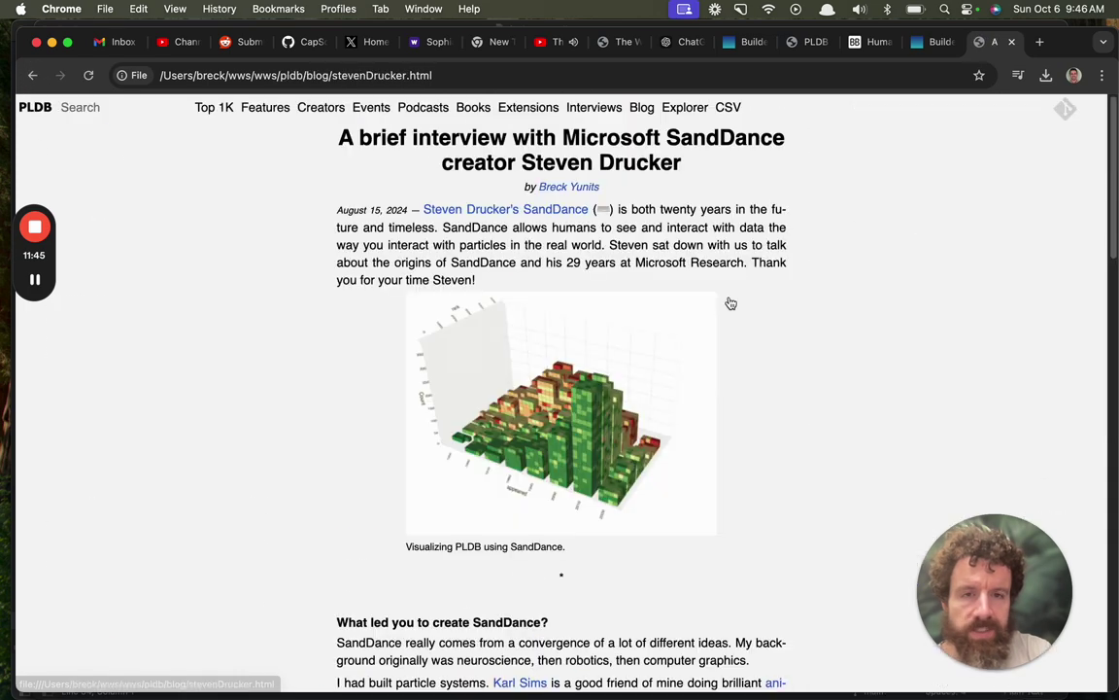
{"action": "left_click", "coordinate": [32, 74]}
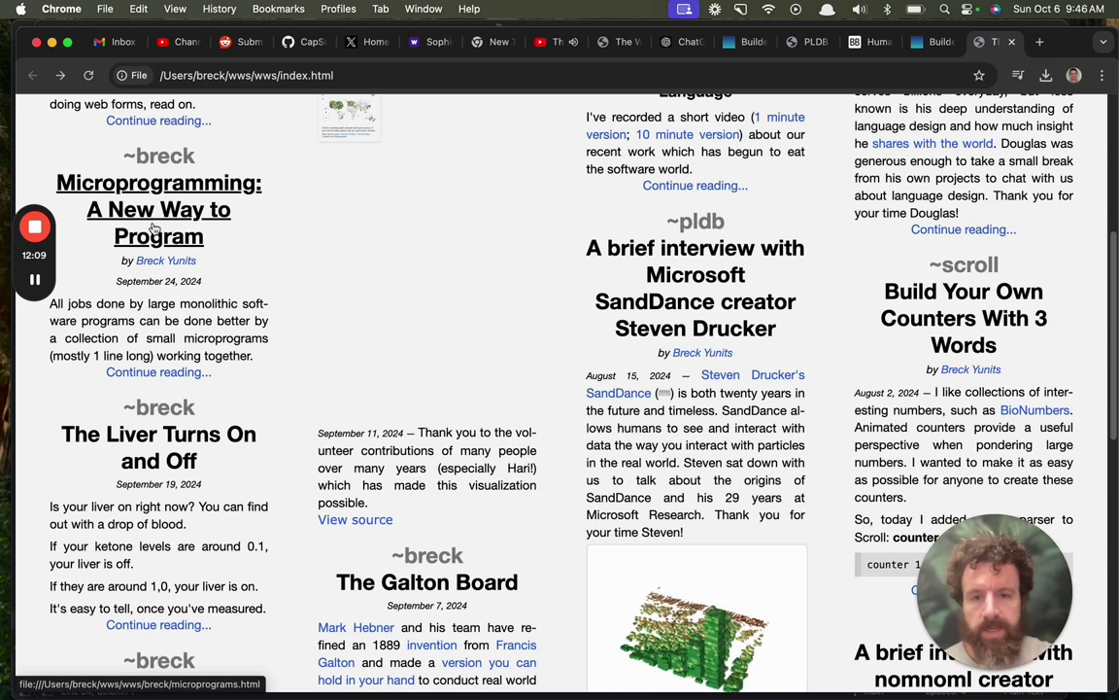
- Open the author's local blog from the World Wide Scroll page and load theScroll.html from the same folder
{"action": "left_click", "coordinate": [439, 550]}
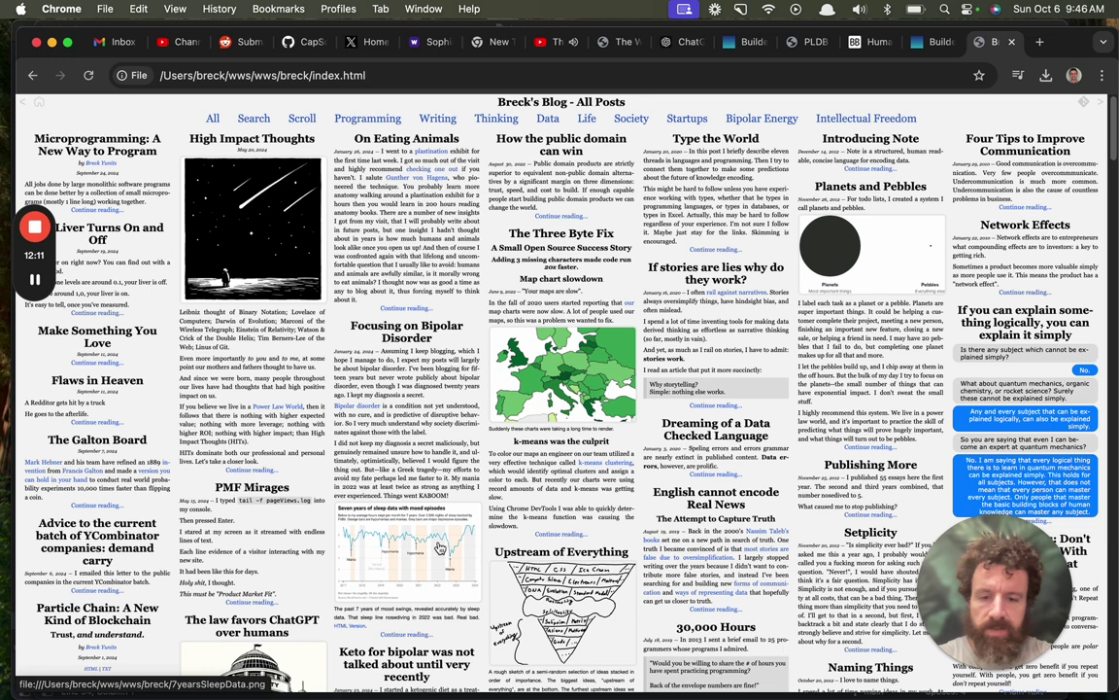
{"action": "key", "text": "super+l"}
{"action": "key", "text": "Right"}
{"action": "key", "text": "alt+shift+Left"}
{"action": "key", "text": "alt+shift+Left"}
{"action": "type", "text": "theScroll.html"}
{"action": "key", "text": "Return"}
- Advance through theScroll.html presentation to slide 10, "Scroll is a liberation", reading the language and library slides on the way
{"action": "key", "text": "Right"}
{"action": "key", "text": "Right"}
{"action": "key", "text": "Right"}
{"action": "key", "text": "Right"}
{"action": "key", "text": "Right"}
{"action": "key", "text": "Right"}
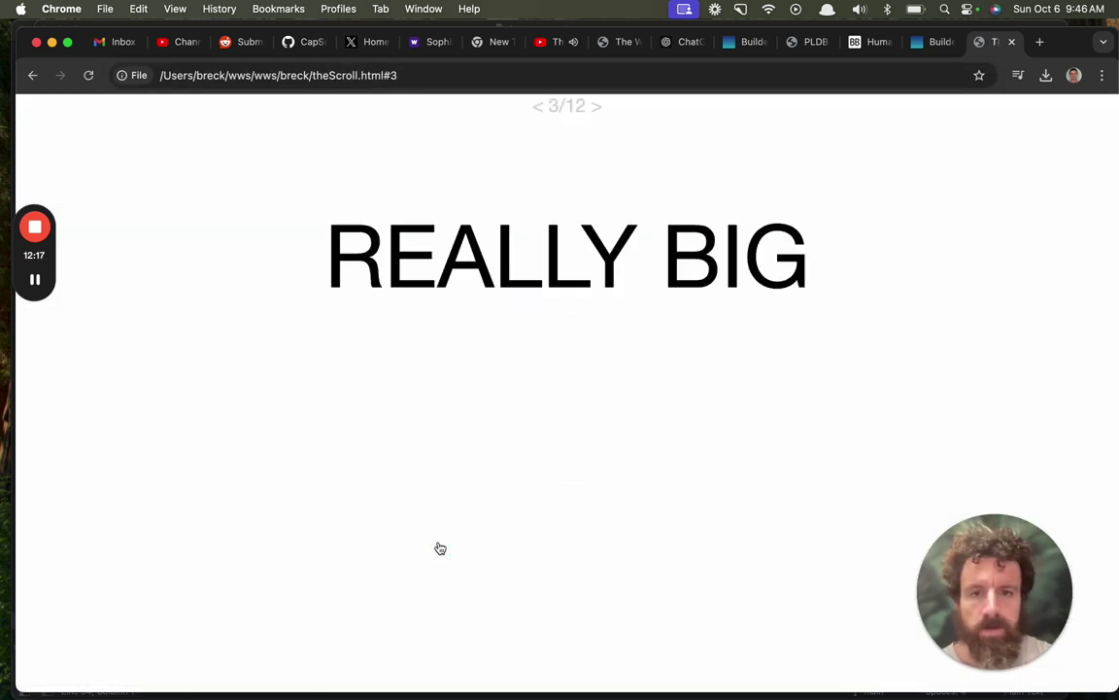
{"action": "key", "text": "Right"}
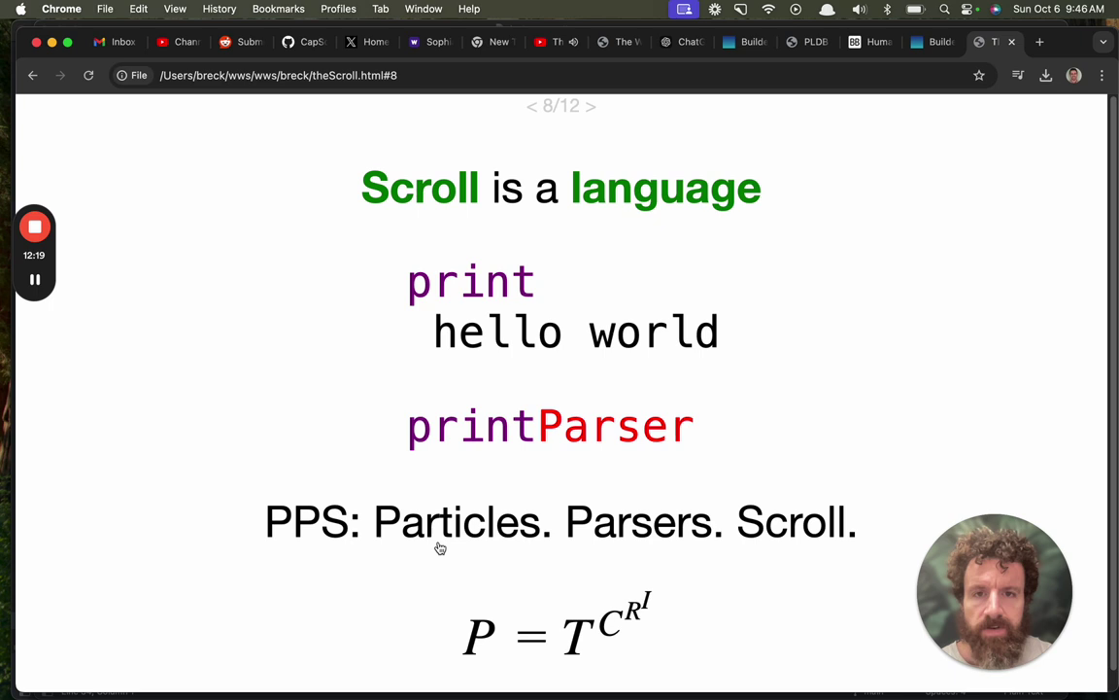
{"action": "scroll", "coordinate": [440, 549], "scroll_direction": "down", "scroll_amount": 1}
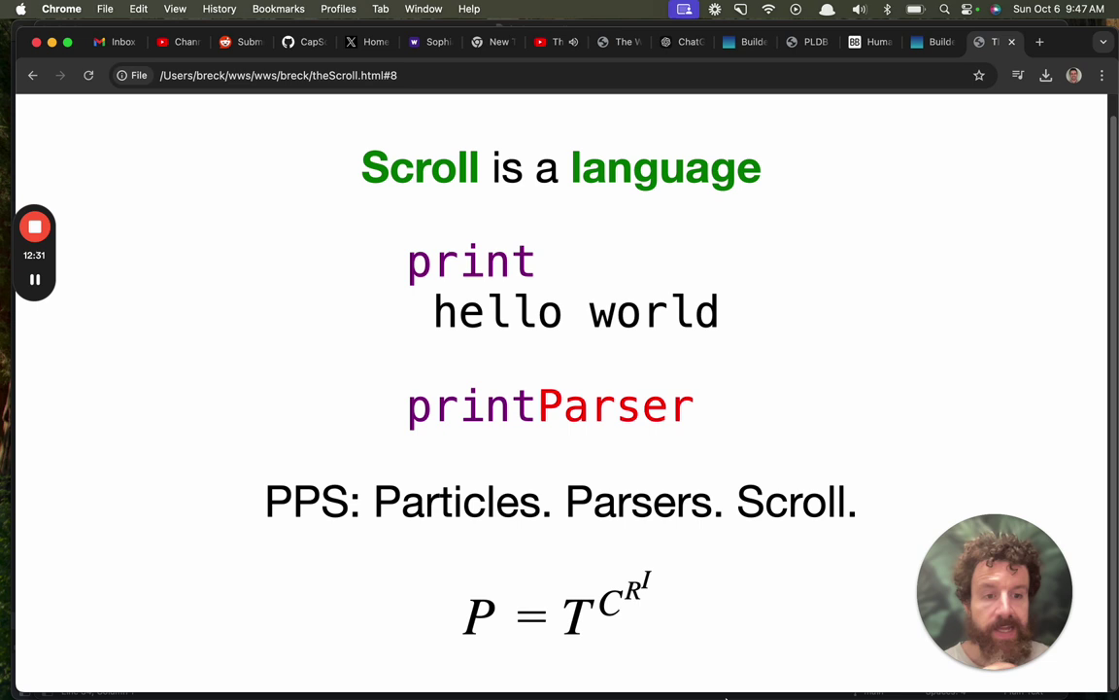
{"action": "key", "text": "Right"}
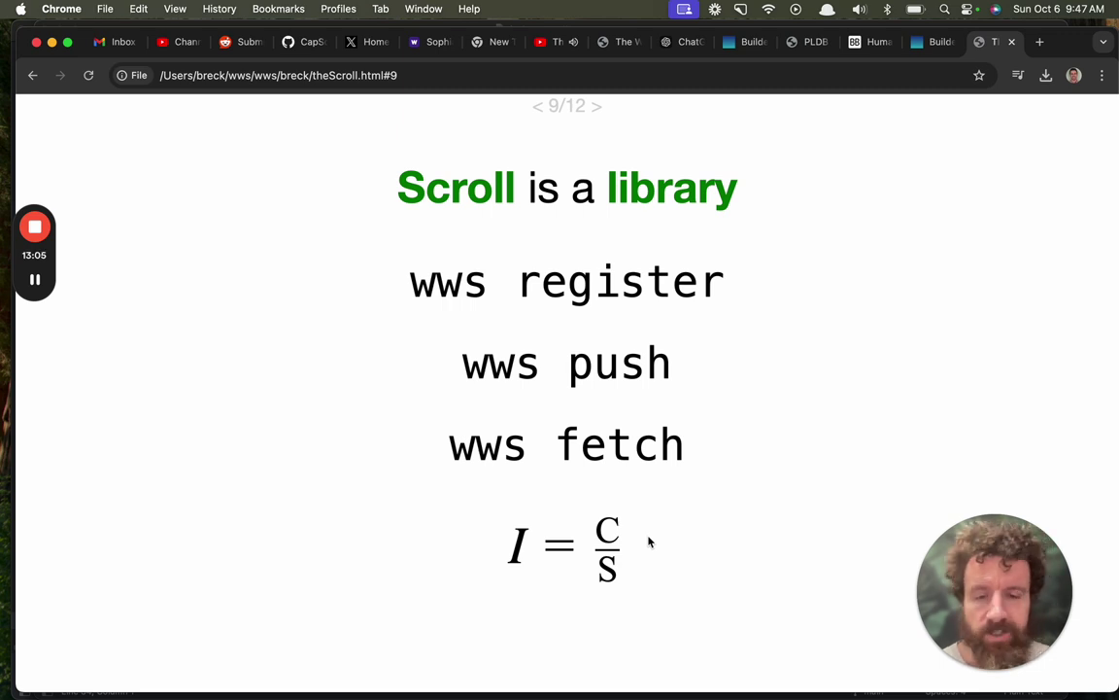
{"action": "key", "text": "Right"}
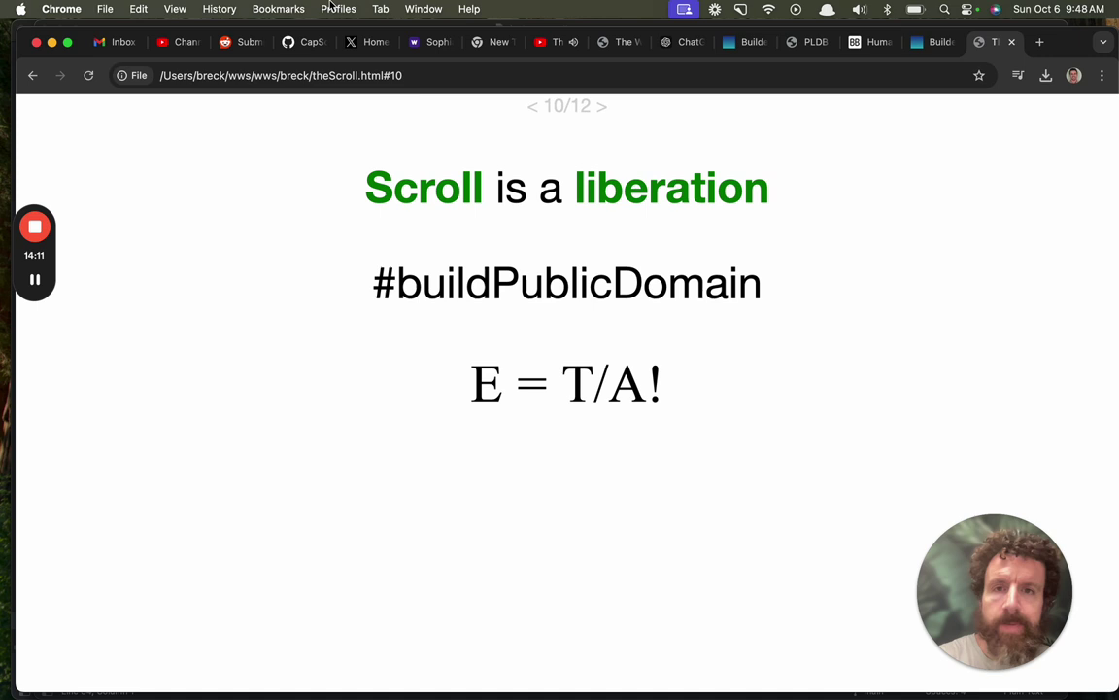
- Return to the Warpcast conversation, move the Terminal window off the discussion and bring the conversation back to the front
{"action": "left_click", "coordinate": [424, 46]}
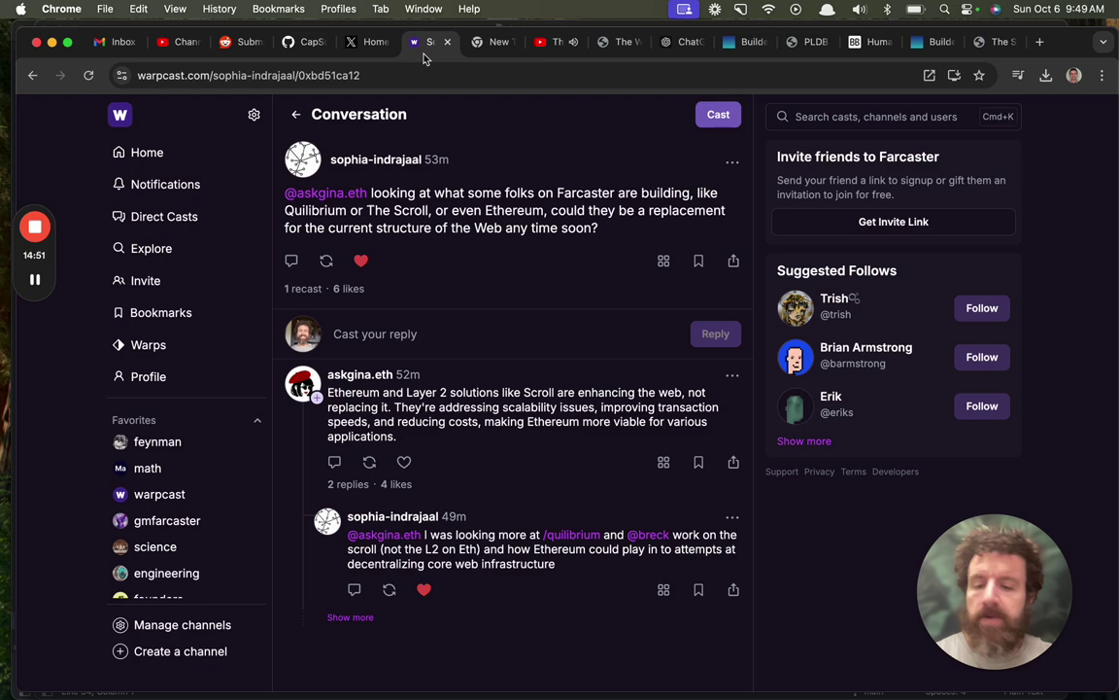
{"action": "key", "text": "super+Tab"}
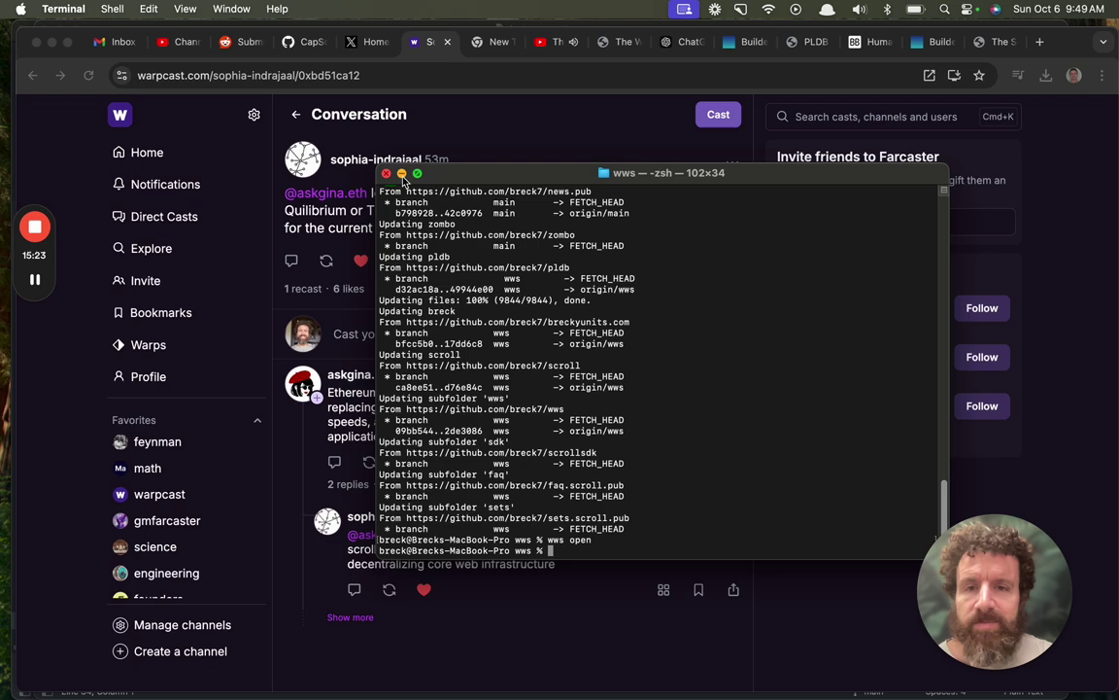
{"action": "left_click_drag", "start_coordinate": [456, 173], "coordinate": [262, 383]}
{"action": "left_click", "coordinate": [428, 222]}
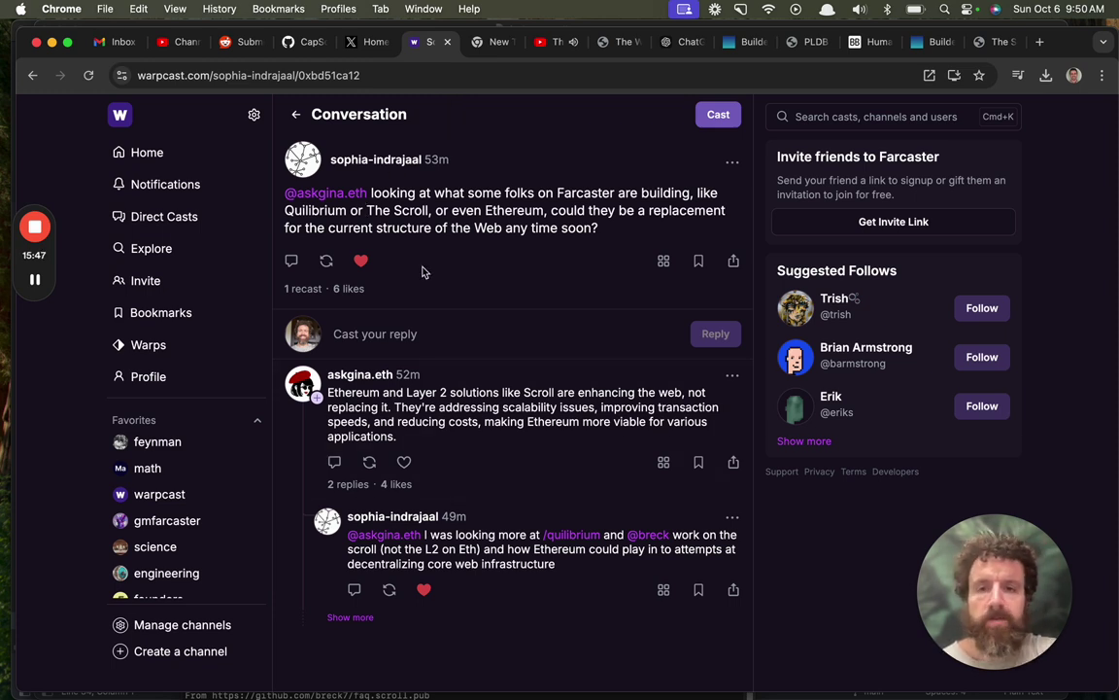
{"action": "mouse_move", "coordinate": [35, 238]}
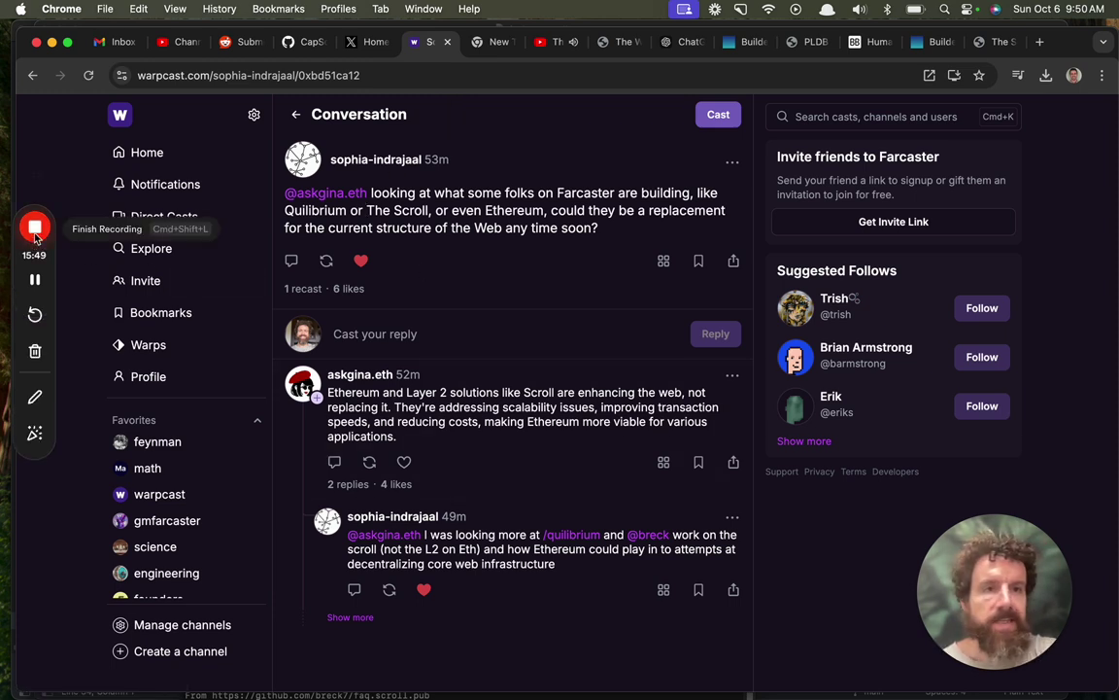